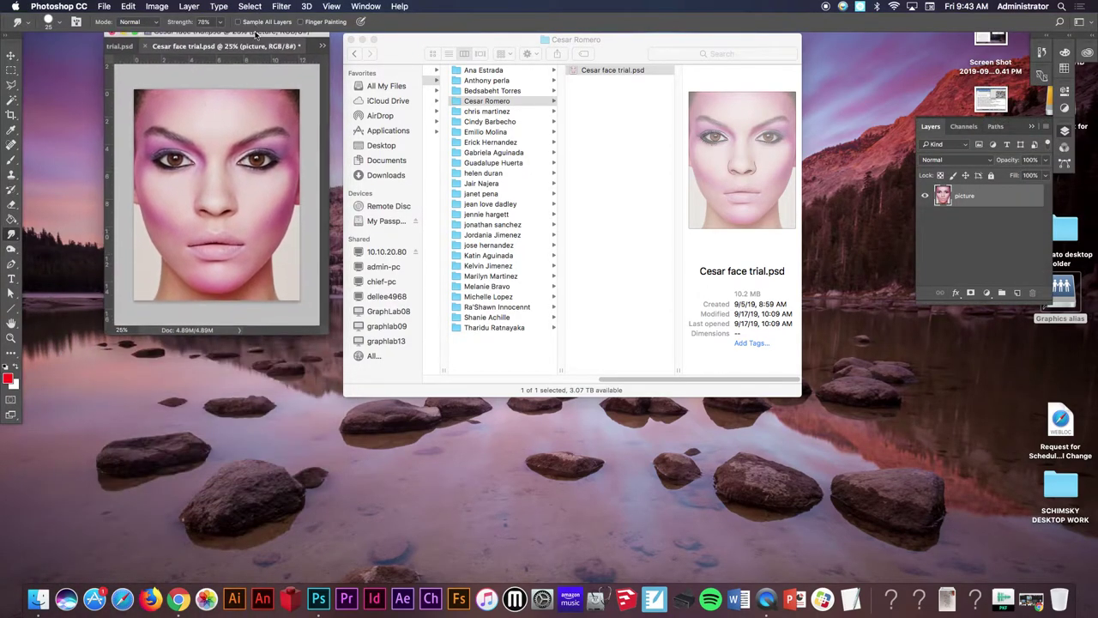
Step: Enlarge the document window, fit the face to the canvas, and reset the Essentials workspace
{"action": "left_click_drag", "start_coordinate": [321, 347], "coordinate": [584, 490]}
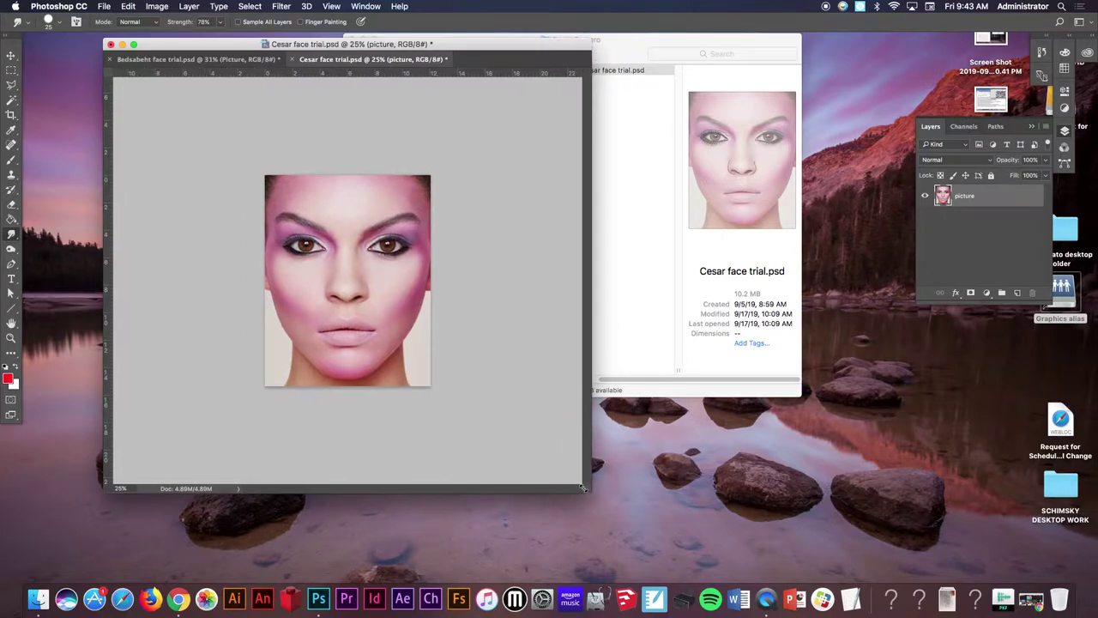
{"action": "key", "text": "super+0"}
{"action": "left_click", "coordinate": [331, 6]}
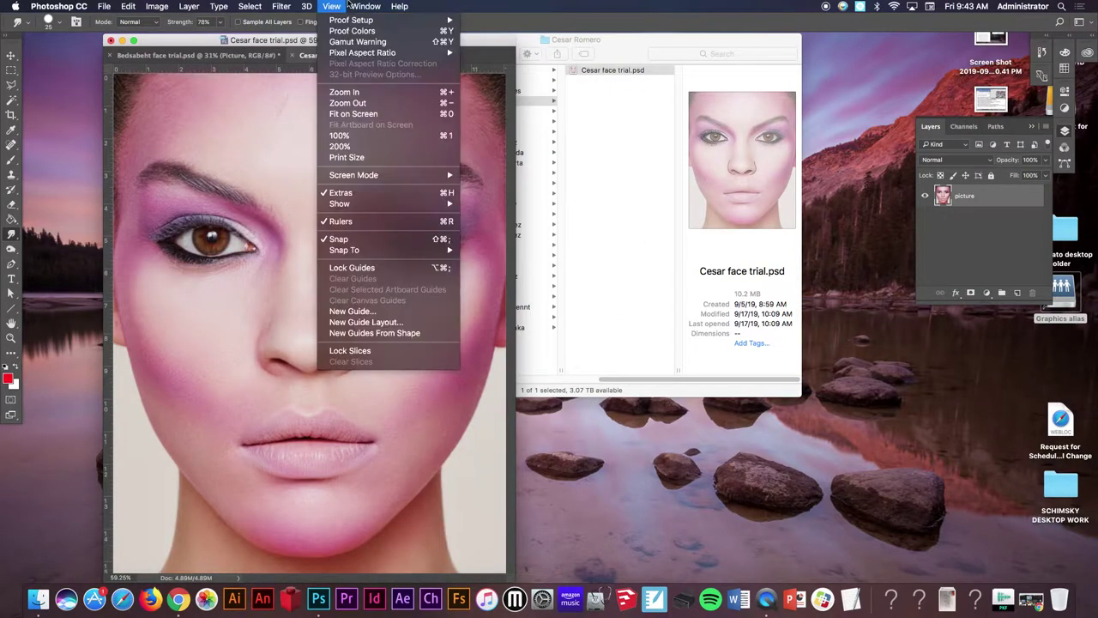
{"action": "mouse_move", "coordinate": [366, 6]}
{"action": "mouse_move", "coordinate": [362, 30]}
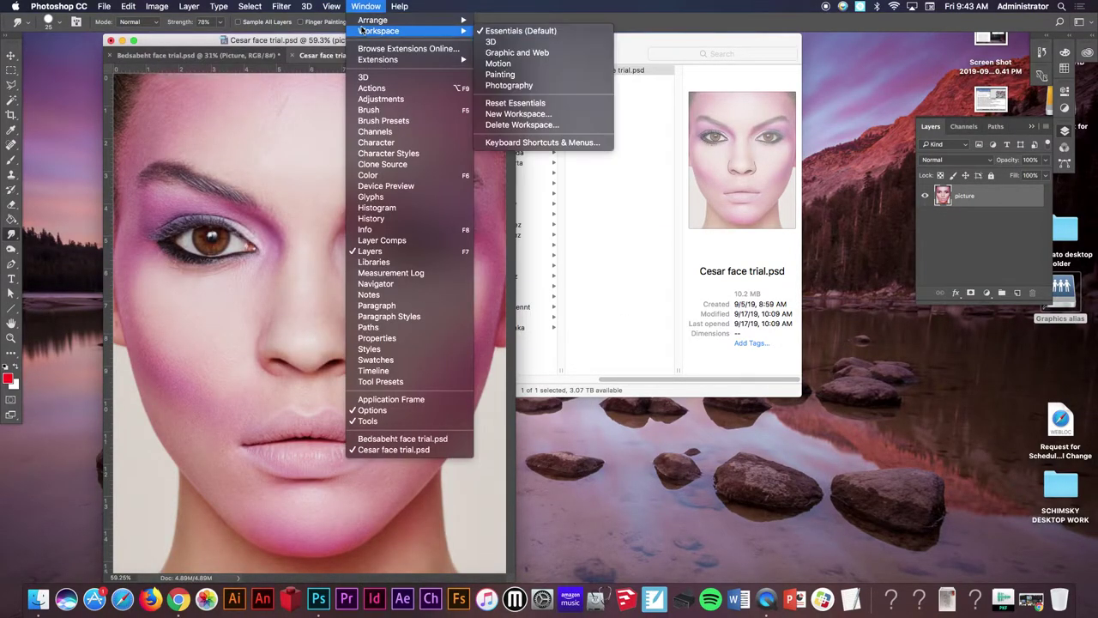
{"action": "left_click", "coordinate": [527, 104]}
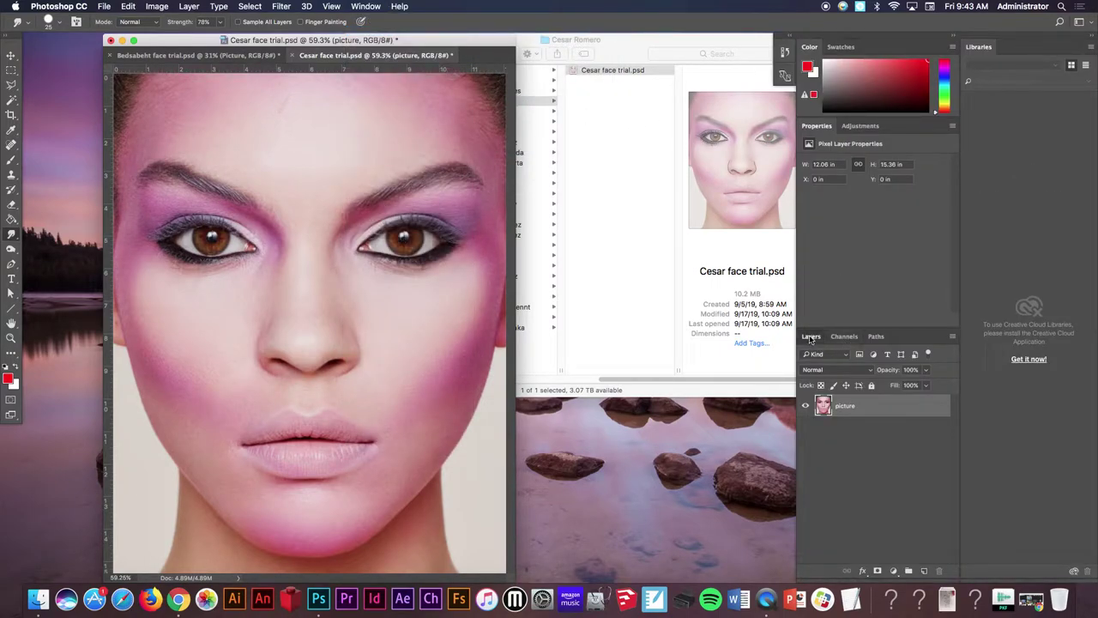
Step: Float the Layers panel and rename the layer to '0', then back to 'picture'
{"action": "left_click_drag", "start_coordinate": [814, 340], "coordinate": [583, 157]}
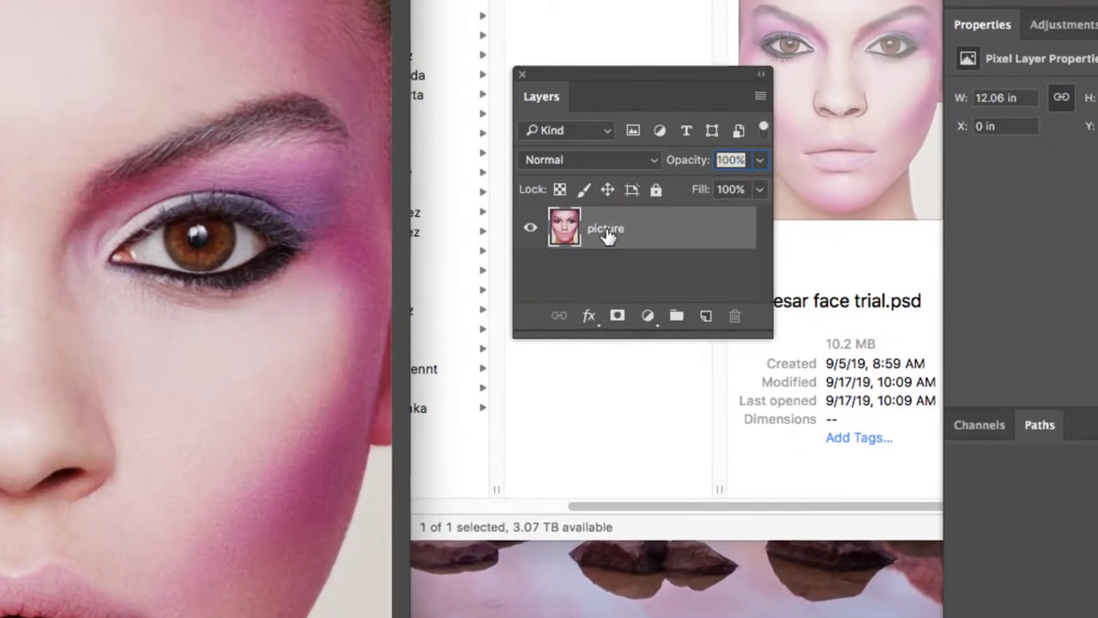
{"action": "double_click", "coordinate": [605, 230]}
{"action": "type", "text": "O"}
{"action": "key", "text": "Return"}
{"action": "double_click", "coordinate": [591, 228]}
{"action": "key", "text": "Return"}
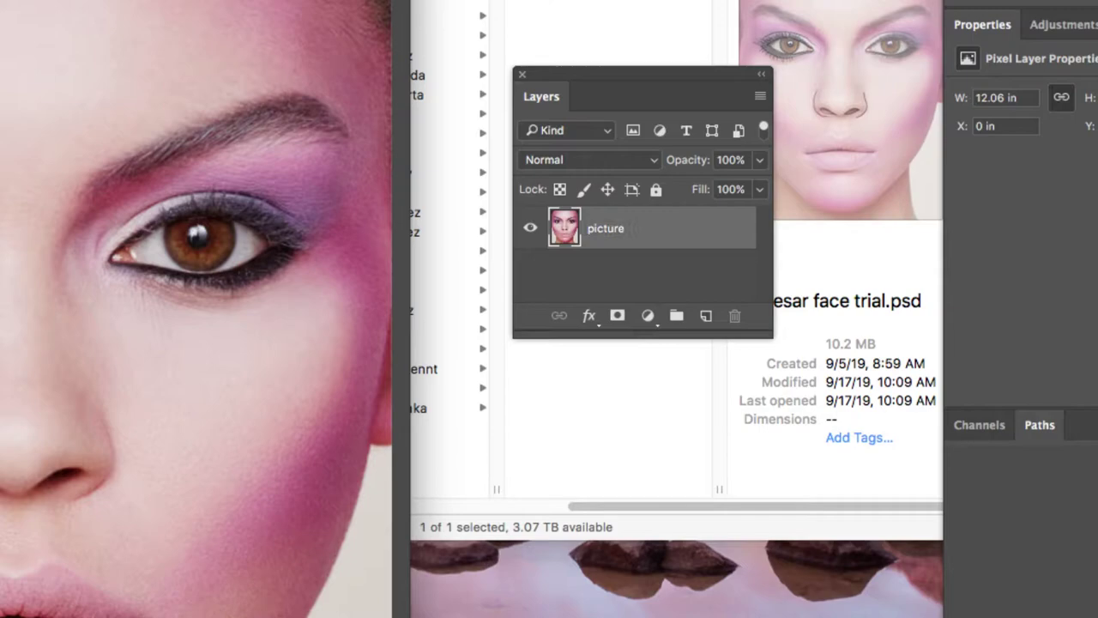
Step: Add a Solid Color fill layer set to pure white (ffffff)
{"action": "left_click", "coordinate": [647, 317]}
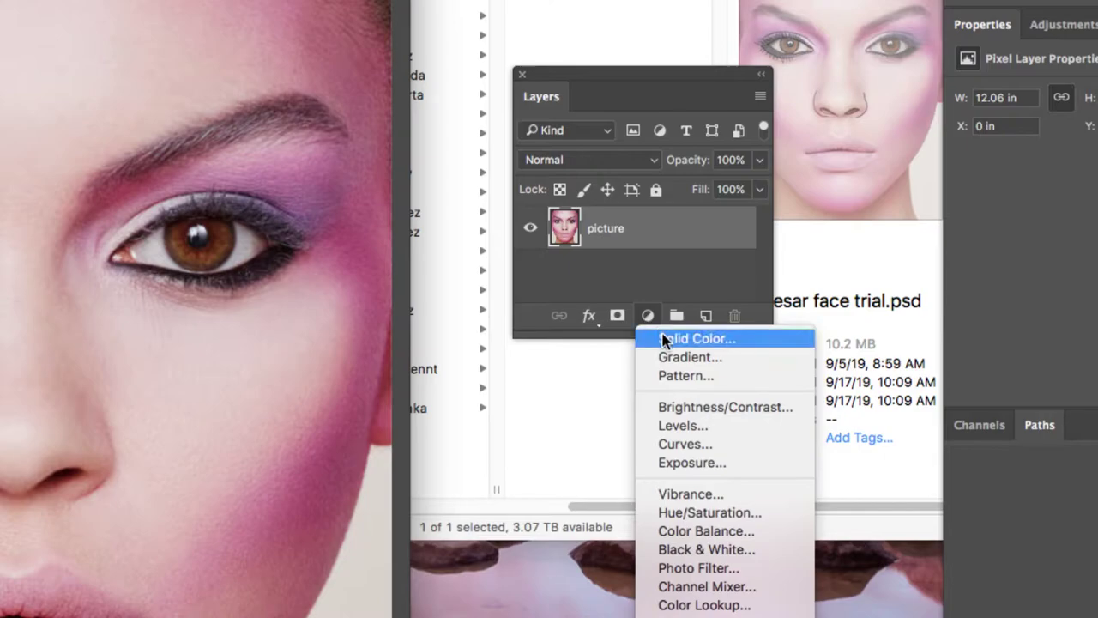
{"action": "left_click", "coordinate": [663, 340]}
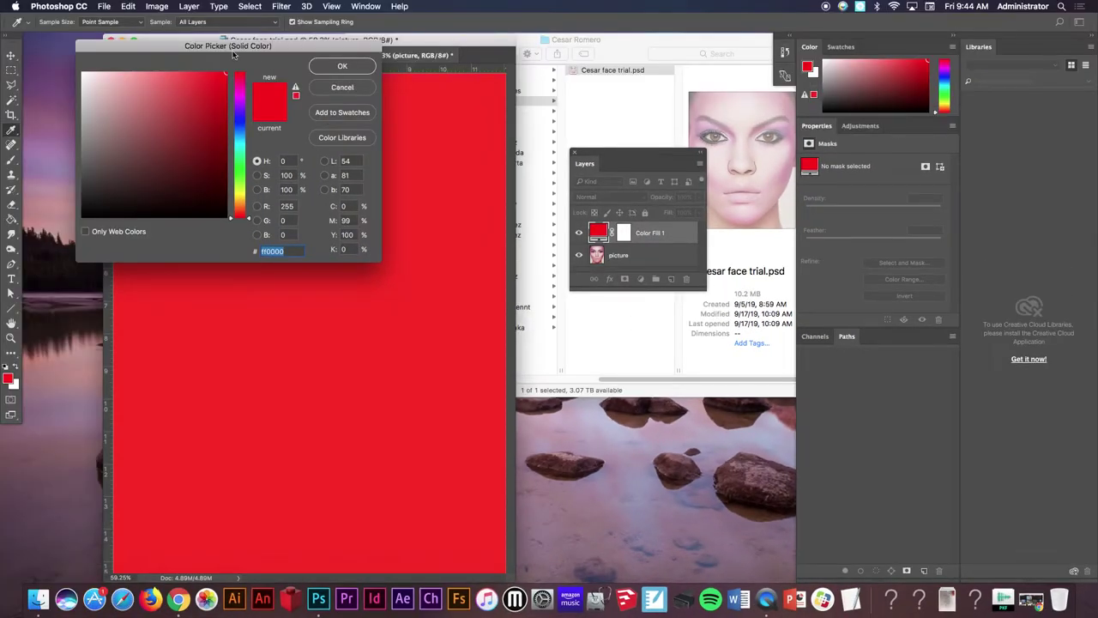
{"action": "left_click_drag", "start_coordinate": [232, 53], "coordinate": [450, 166]}
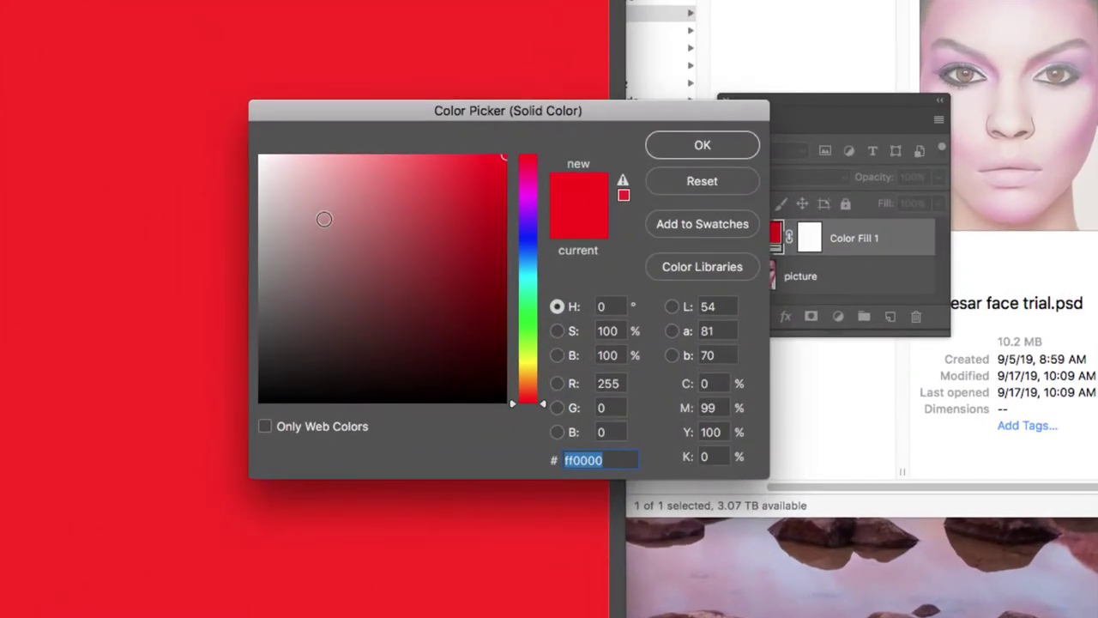
{"action": "left_click_drag", "start_coordinate": [321, 214], "coordinate": [247, 142]}
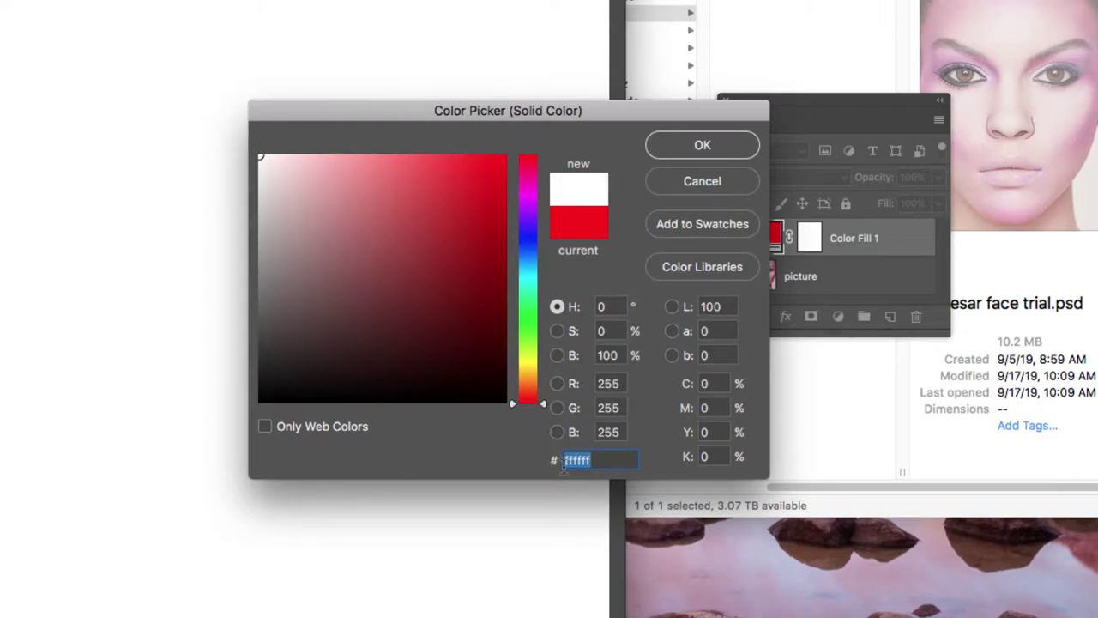
{"action": "left_click", "coordinate": [677, 148]}
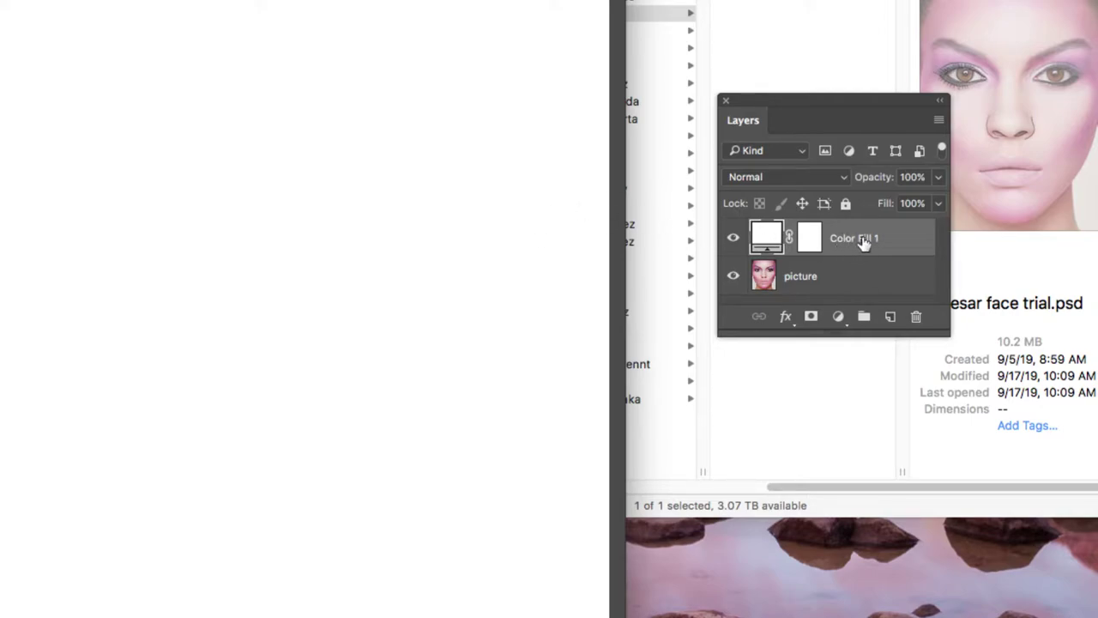
Step: Move Color Fill 1 below the picture layer and lock it completely
{"action": "left_click_drag", "start_coordinate": [877, 242], "coordinate": [887, 288]}
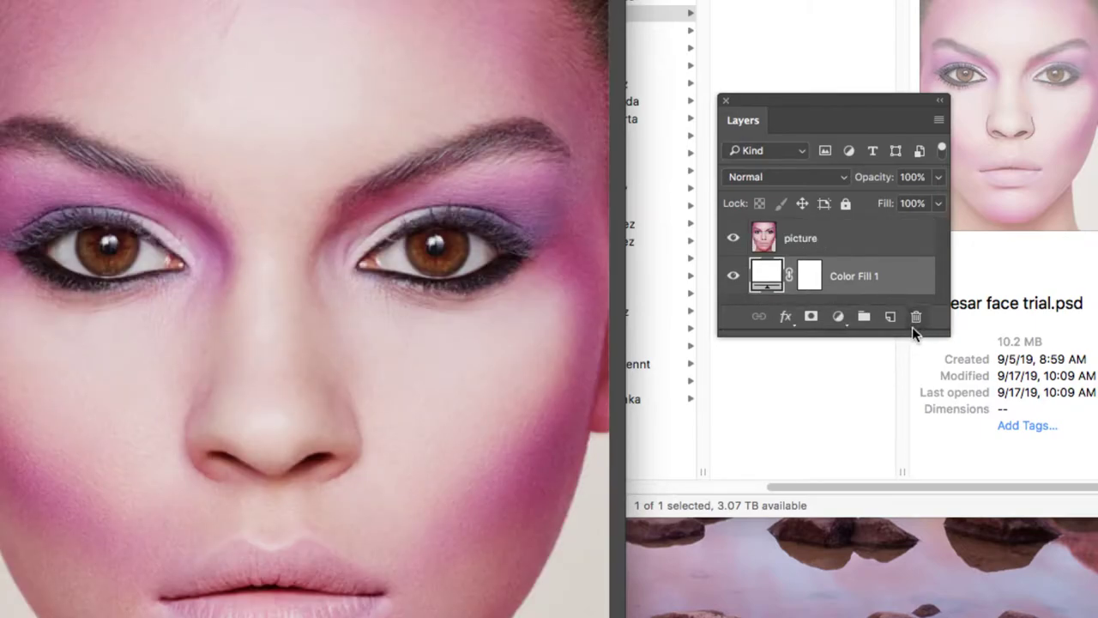
{"action": "left_click_drag", "start_coordinate": [912, 326], "coordinate": [912, 421]}
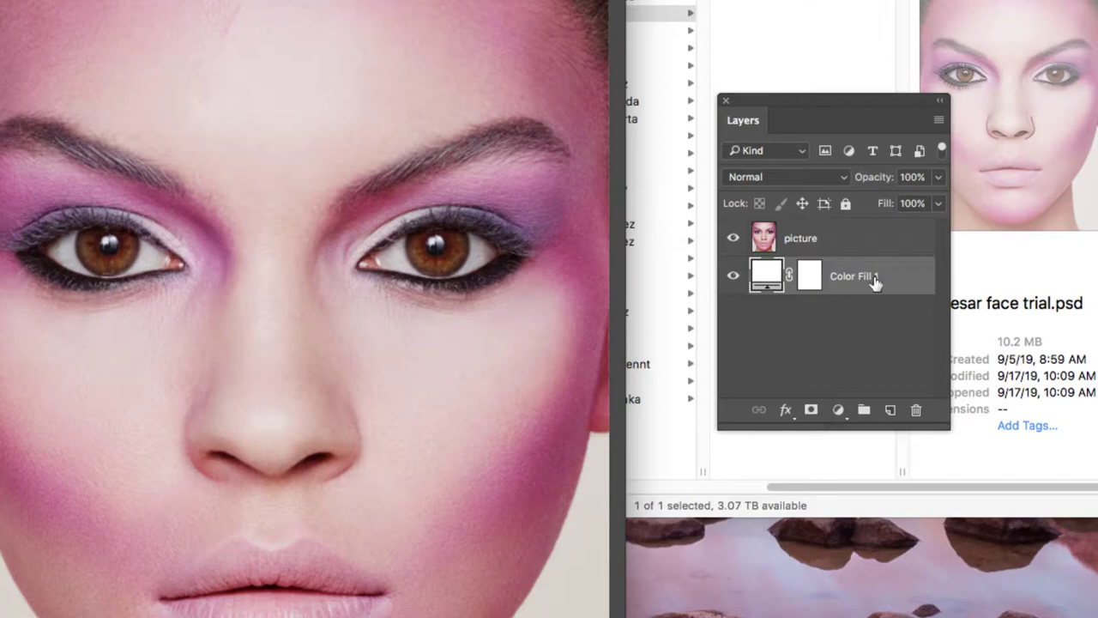
{"action": "left_click", "coordinate": [846, 205]}
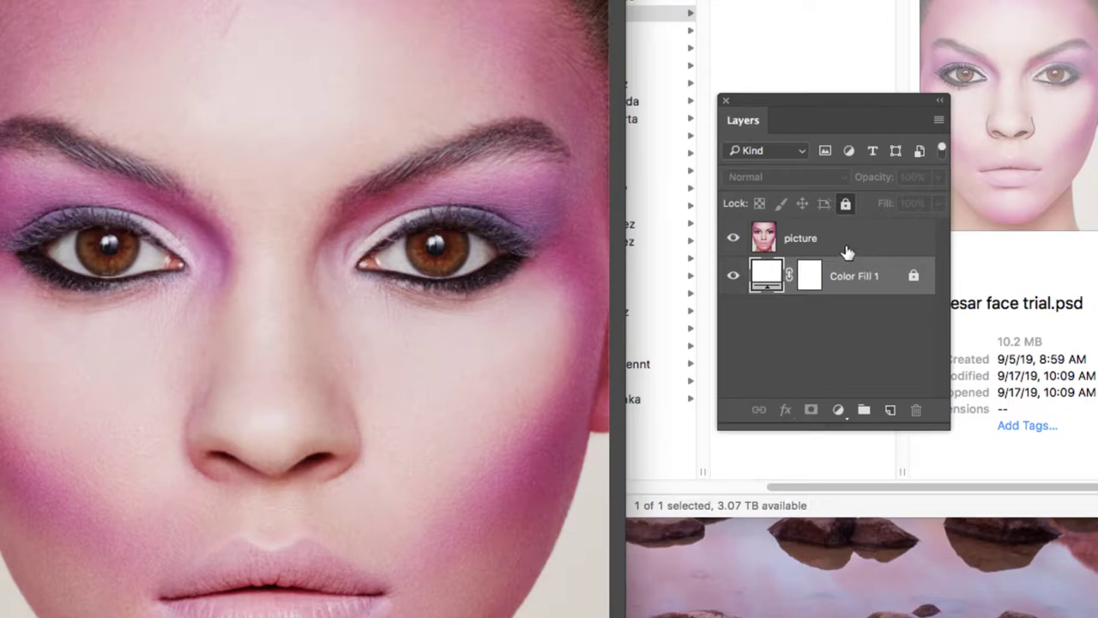
Step: Set the picture layer's opacity to 55% and lock it completely
{"action": "left_click", "coordinate": [846, 242]}
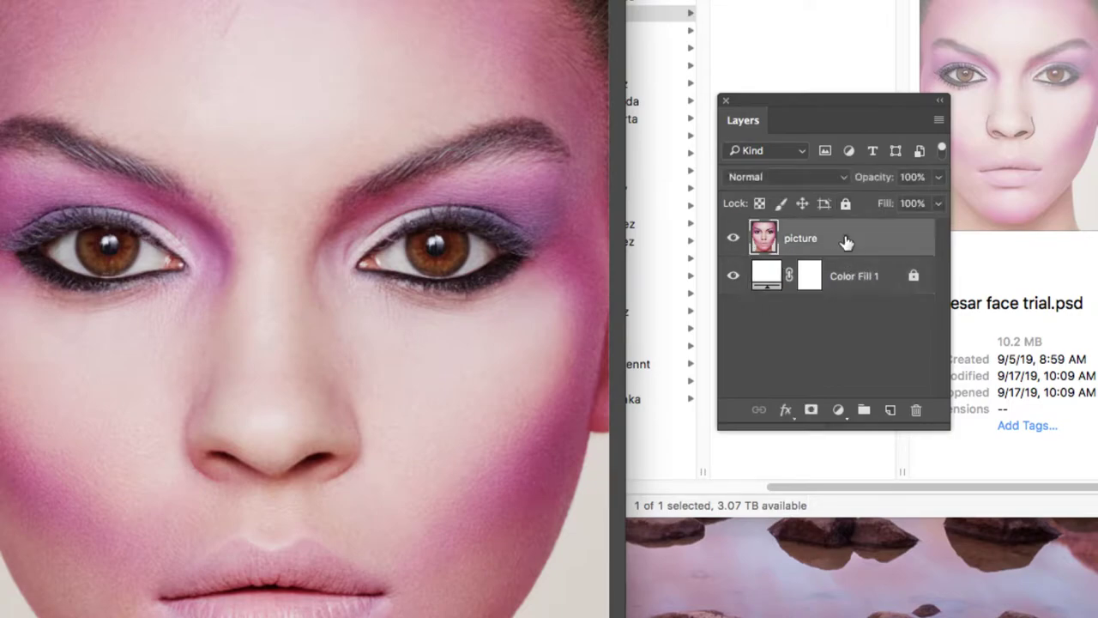
{"action": "left_click", "coordinate": [935, 178]}
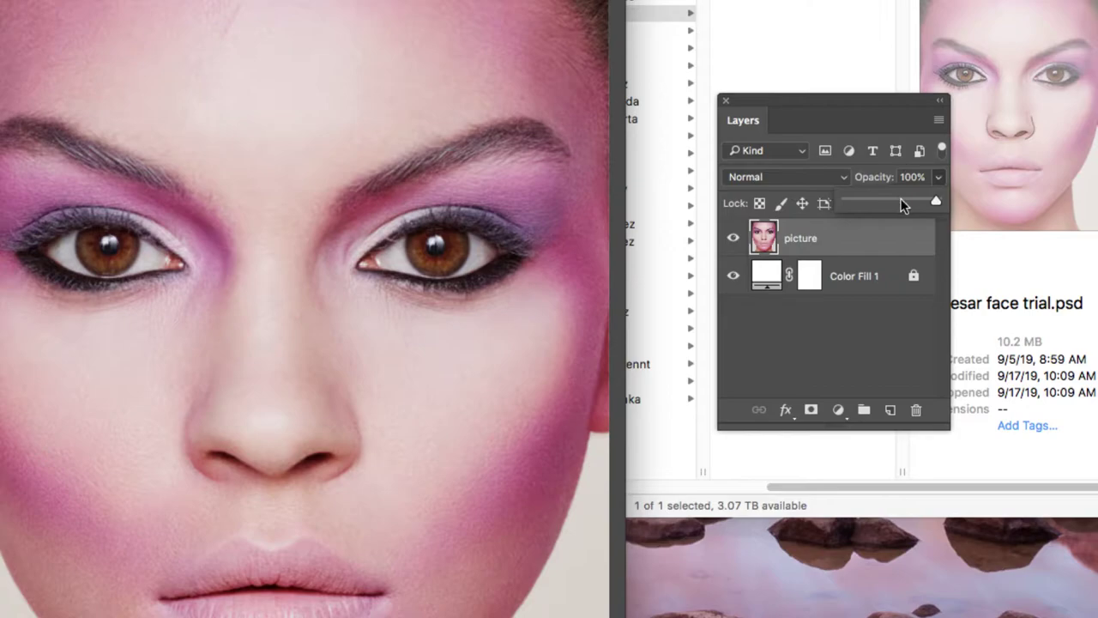
{"action": "left_click_drag", "start_coordinate": [891, 198], "coordinate": [893, 198]}
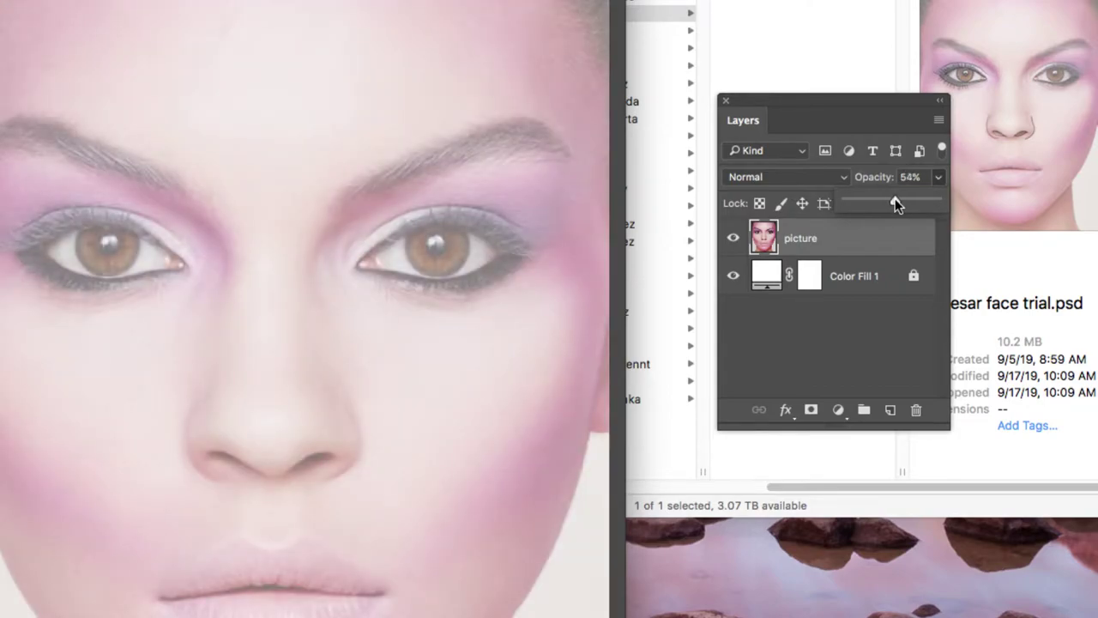
{"action": "left_click", "coordinate": [889, 239]}
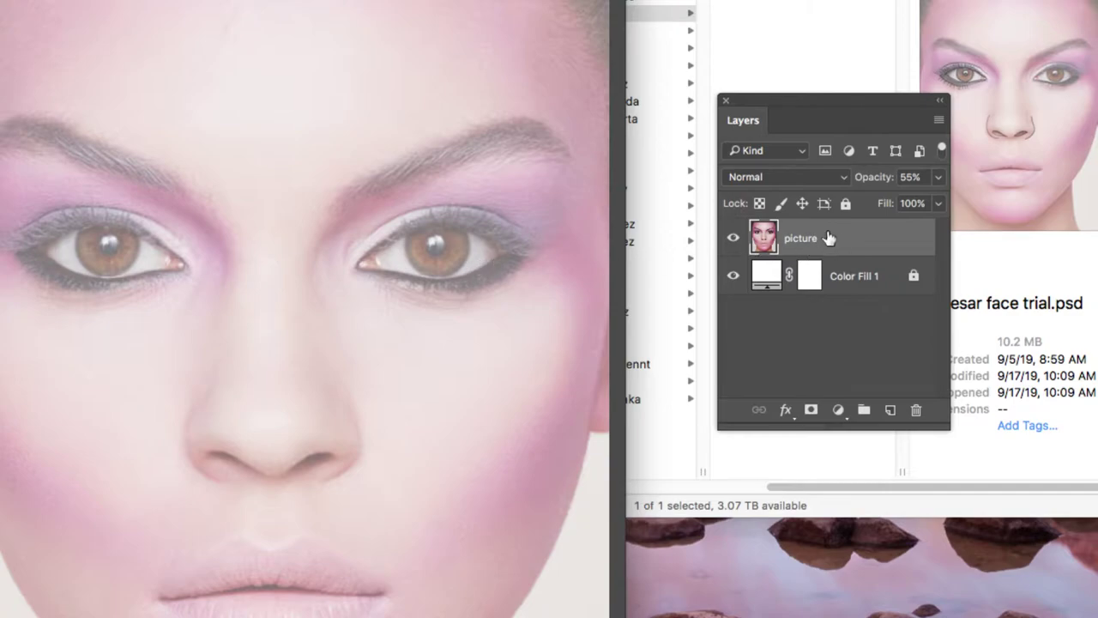
{"action": "left_click", "coordinate": [844, 206]}
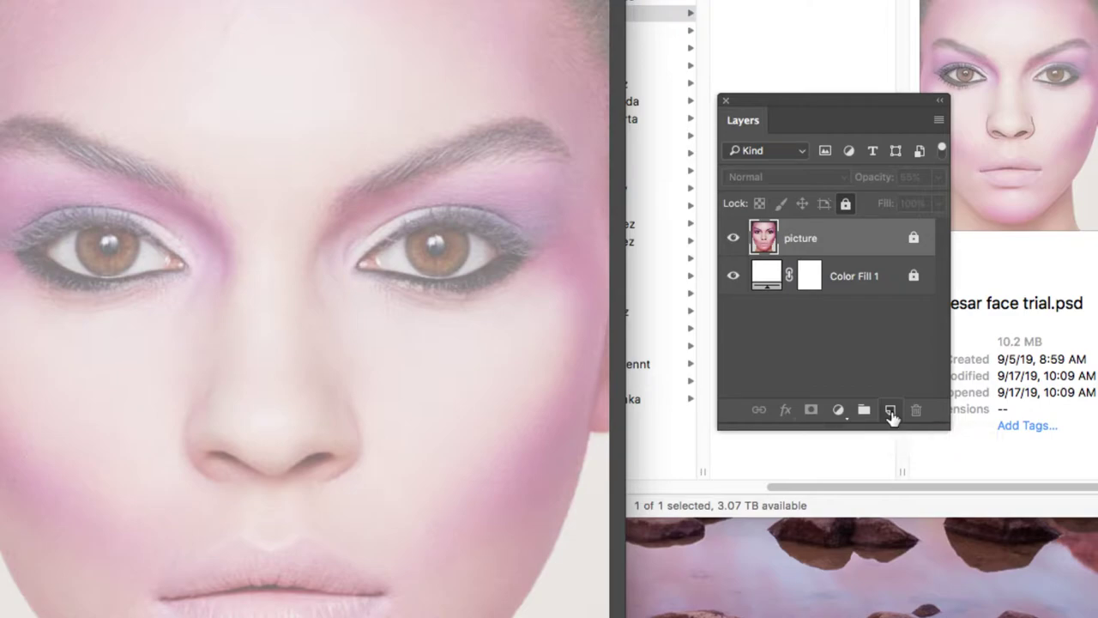
Step: Add a new empty layer named 'outlines' above the picture
{"action": "left_click", "coordinate": [890, 411]}
{"action": "double_click", "coordinate": [804, 240]}
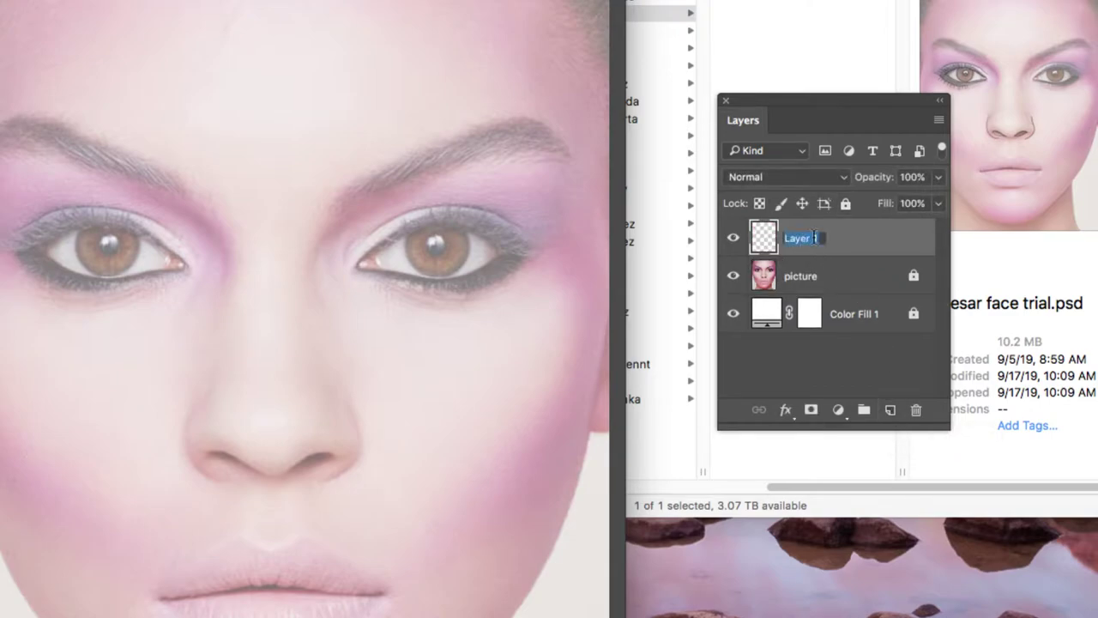
{"action": "type", "text": "outlines"}
{"action": "key", "text": "Return"}
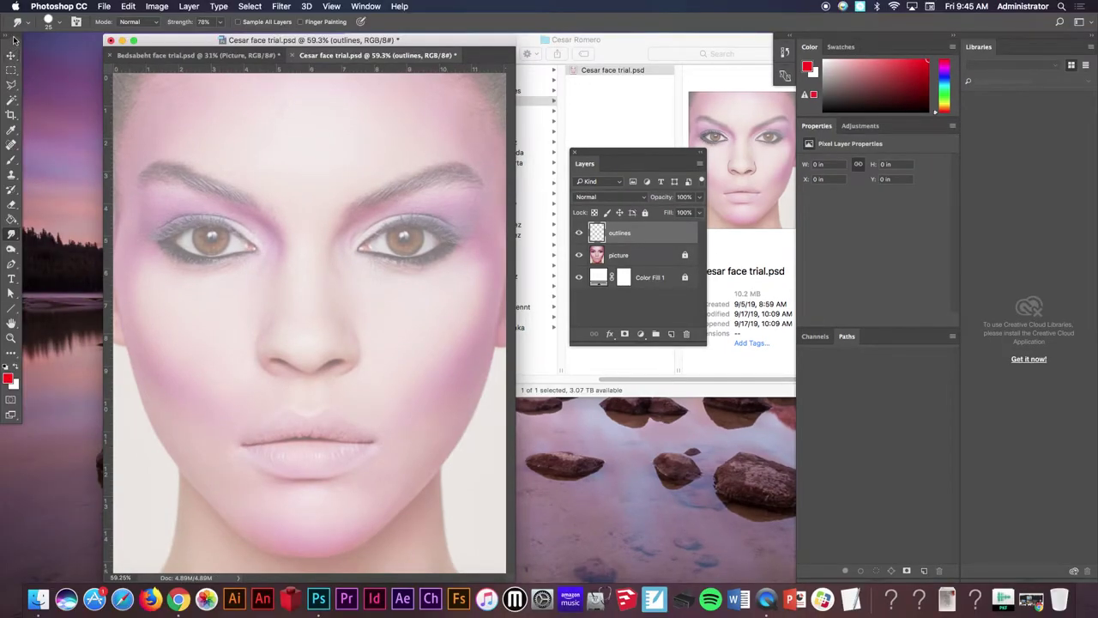
Step: Float the Tools panel and select the regular Brush Tool
{"action": "left_click_drag", "start_coordinate": [14, 40], "coordinate": [64, 72]}
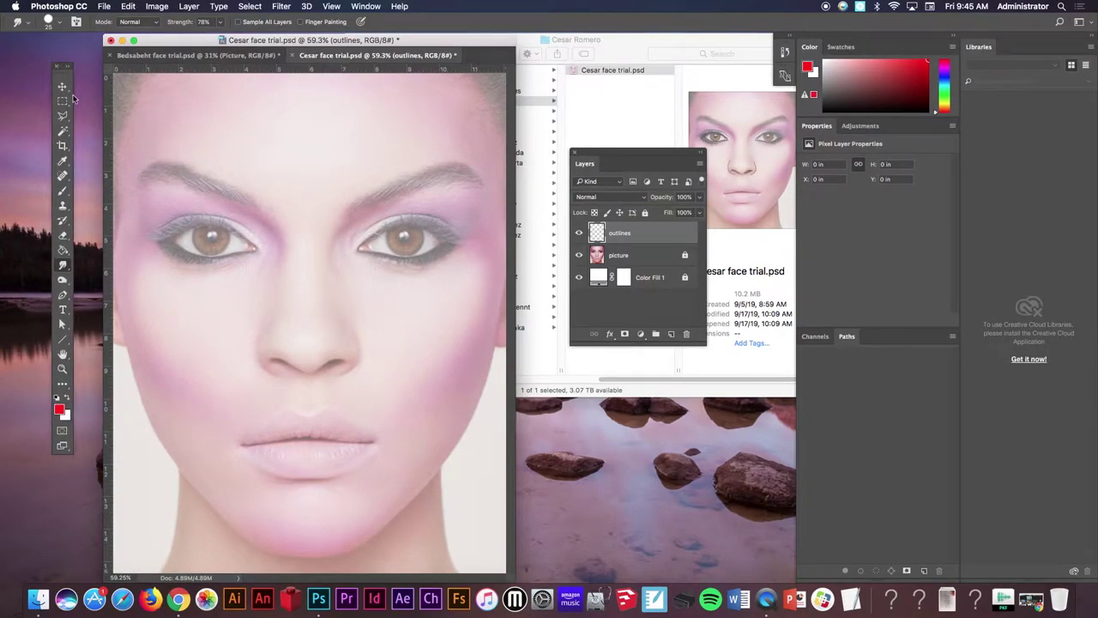
{"action": "left_click", "coordinate": [61, 196]}
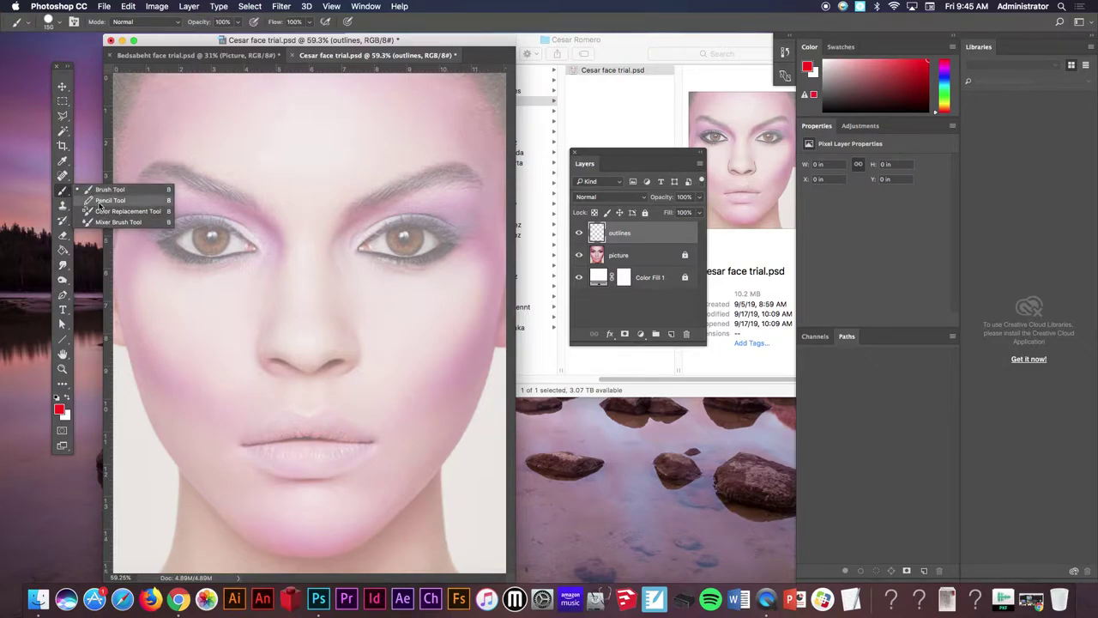
{"action": "left_click", "coordinate": [65, 192]}
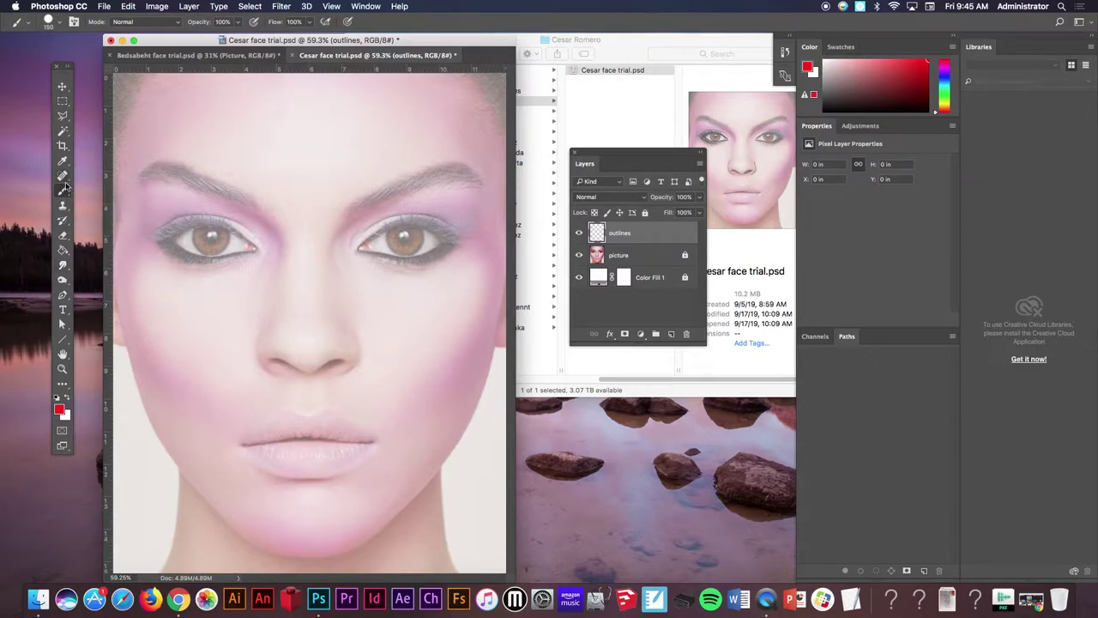
{"action": "left_click", "coordinate": [65, 187]}
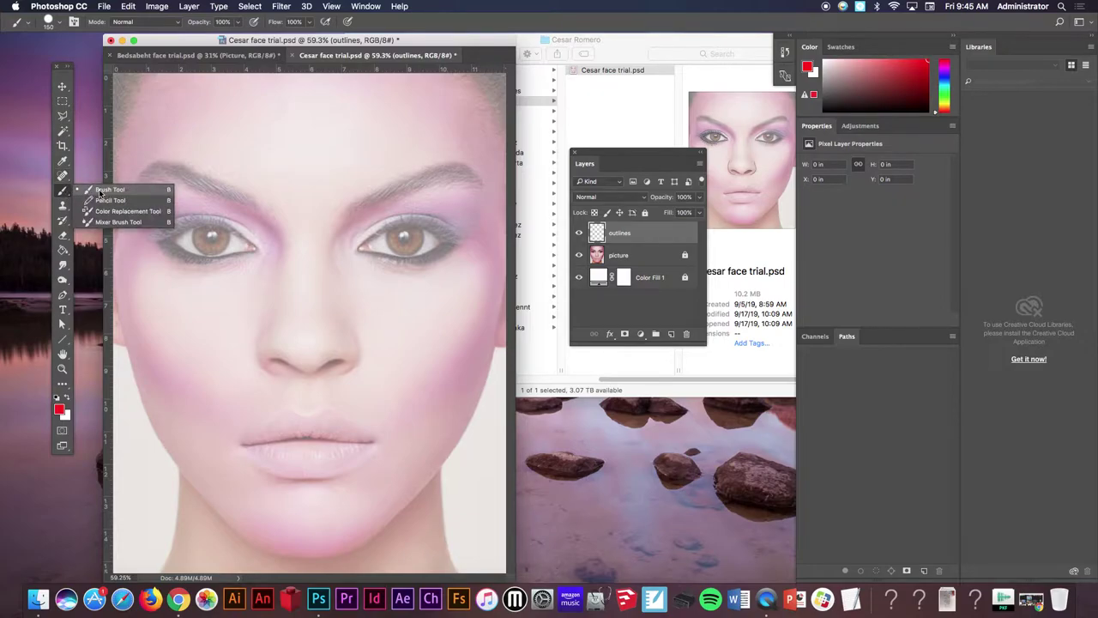
{"action": "left_click", "coordinate": [99, 192]}
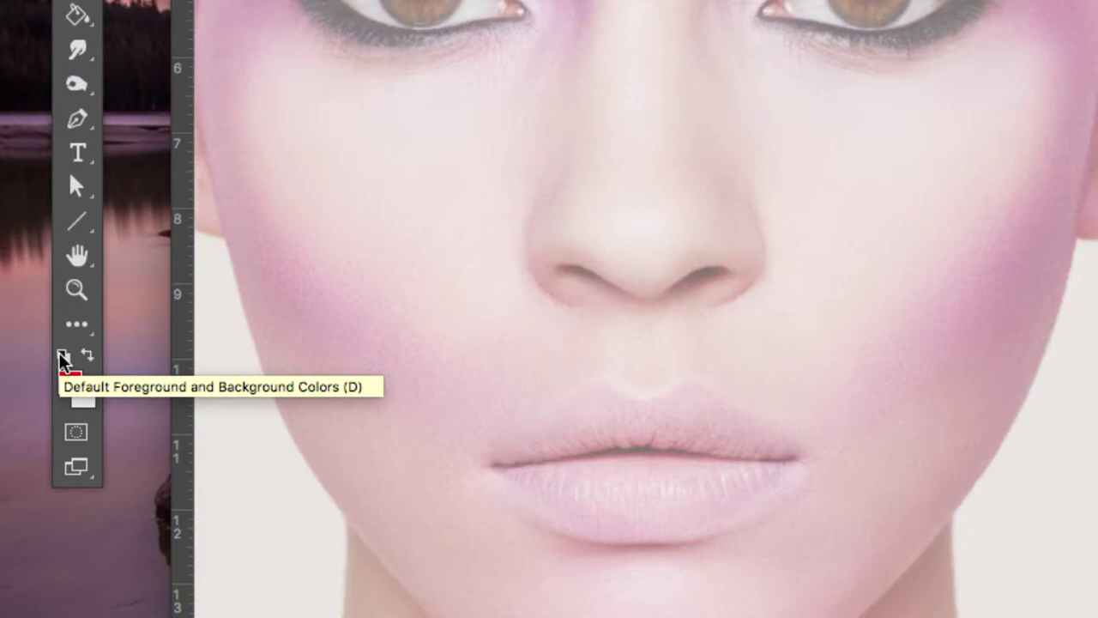
Step: Set black as the foreground colour and select the regular Brush Tool
{"action": "left_click", "coordinate": [61, 355]}
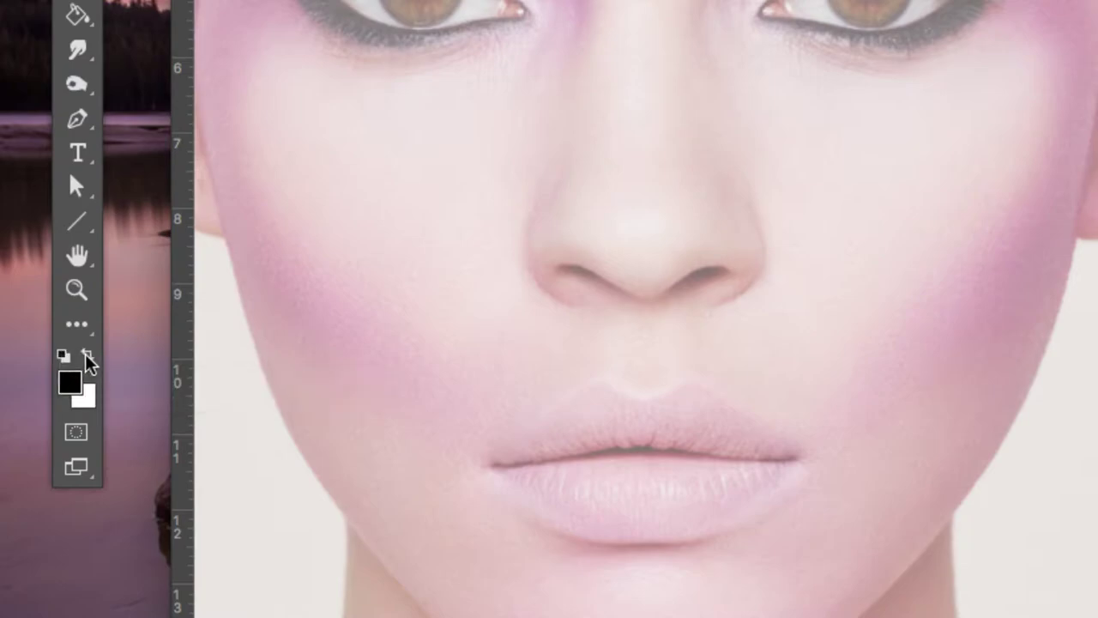
{"action": "left_click", "coordinate": [86, 354]}
{"action": "left_click", "coordinate": [86, 355]}
{"action": "left_click", "coordinate": [86, 354]}
{"action": "left_click", "coordinate": [87, 355]}
{"action": "left_click", "coordinate": [87, 355]}
{"action": "left_click", "coordinate": [88, 355]}
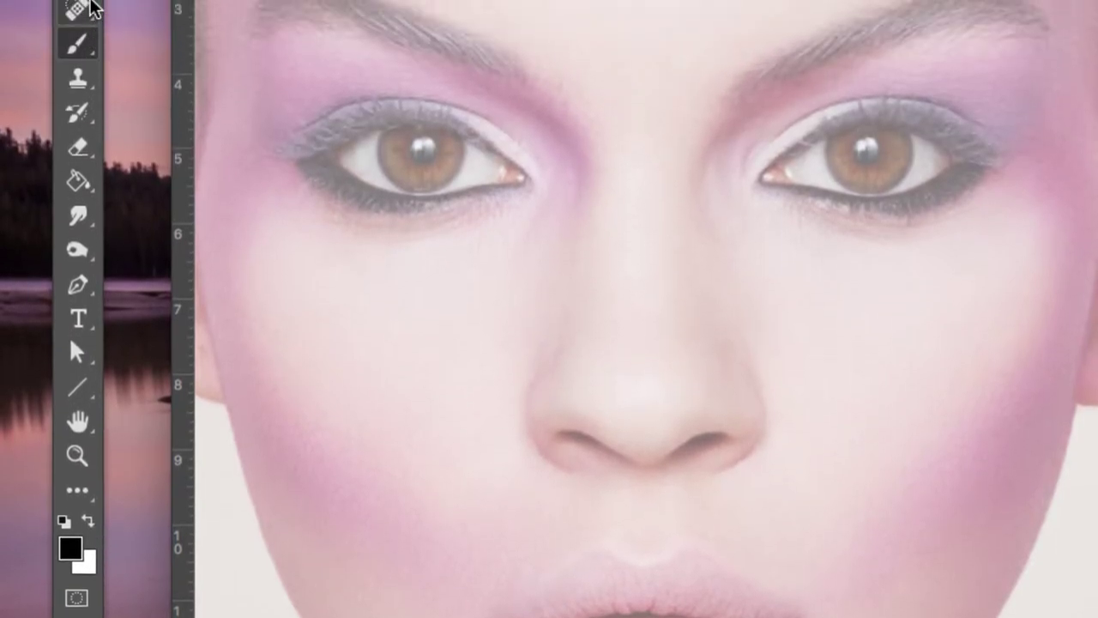
{"action": "left_click", "coordinate": [75, 50]}
{"action": "left_click", "coordinate": [154, 43]}
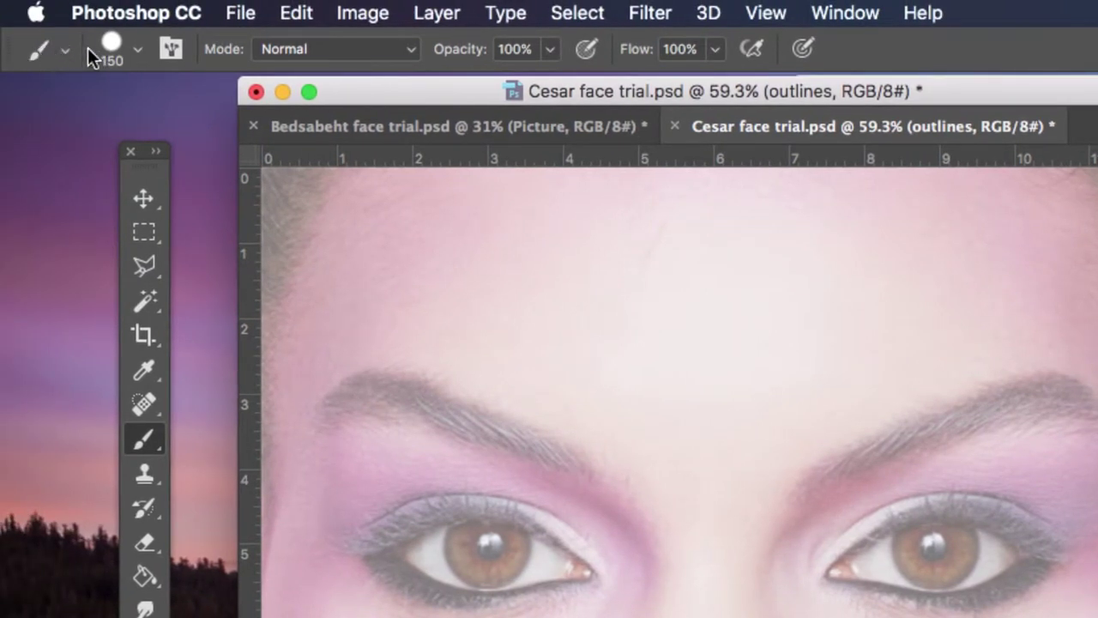
Step: Choose the hard round brush preset and set its size to 3 px
{"action": "left_click", "coordinate": [137, 47]}
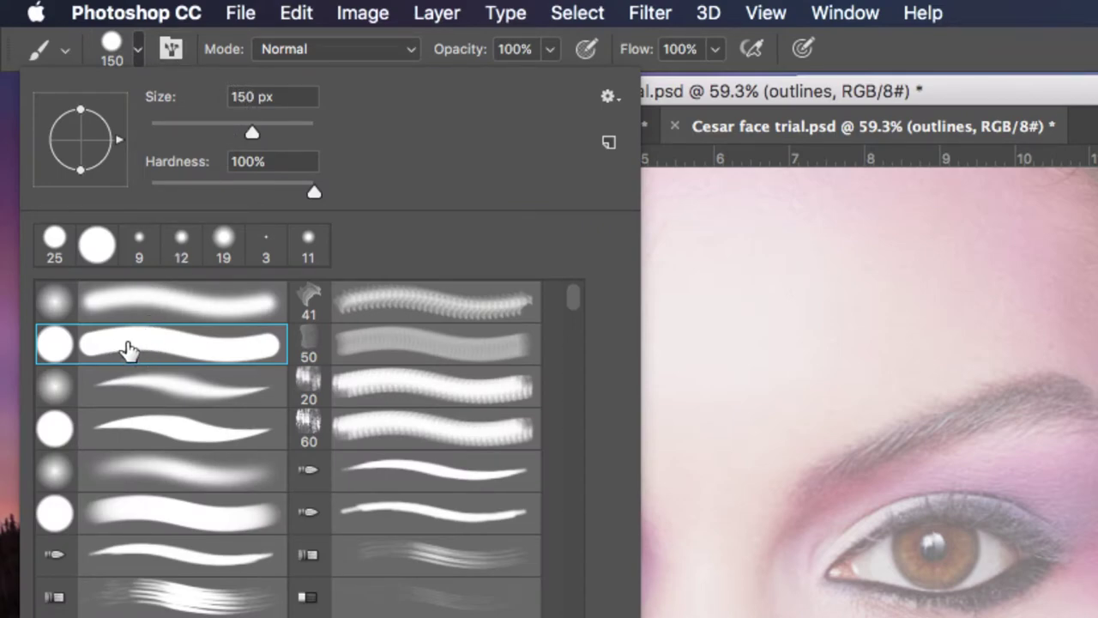
{"action": "left_click", "coordinate": [98, 348]}
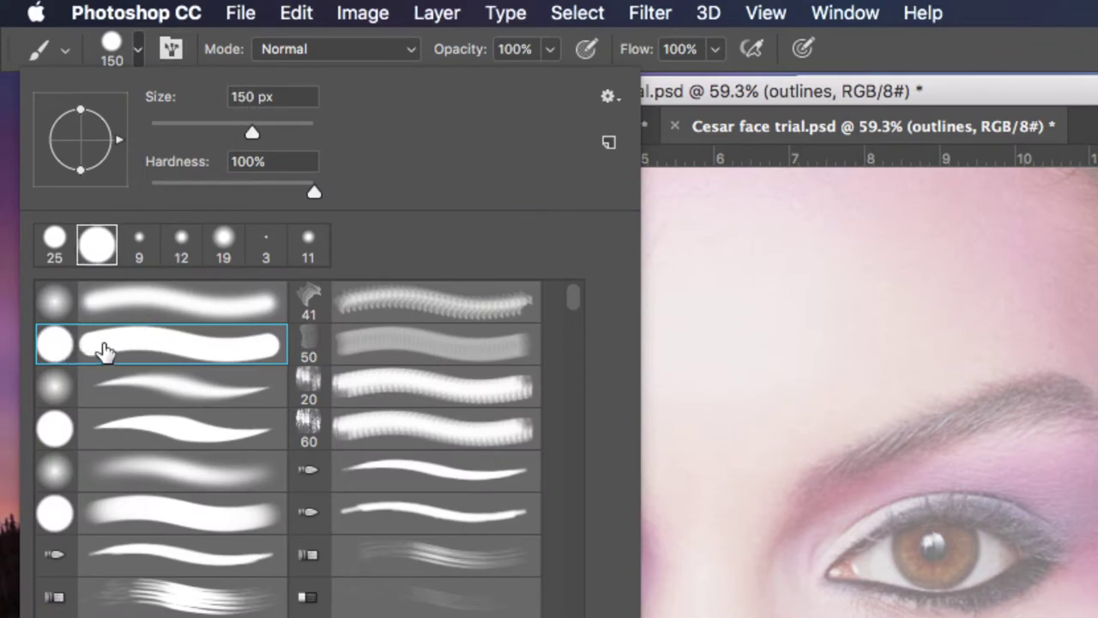
{"action": "left_click_drag", "start_coordinate": [254, 96], "coordinate": [220, 103]}
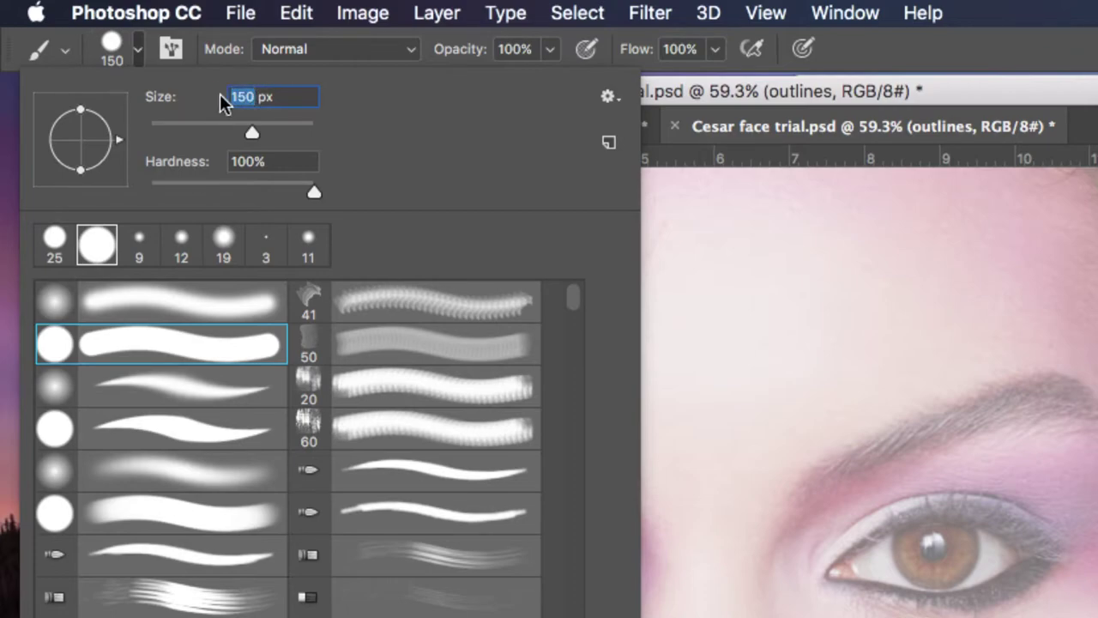
{"action": "type", "text": "3"}
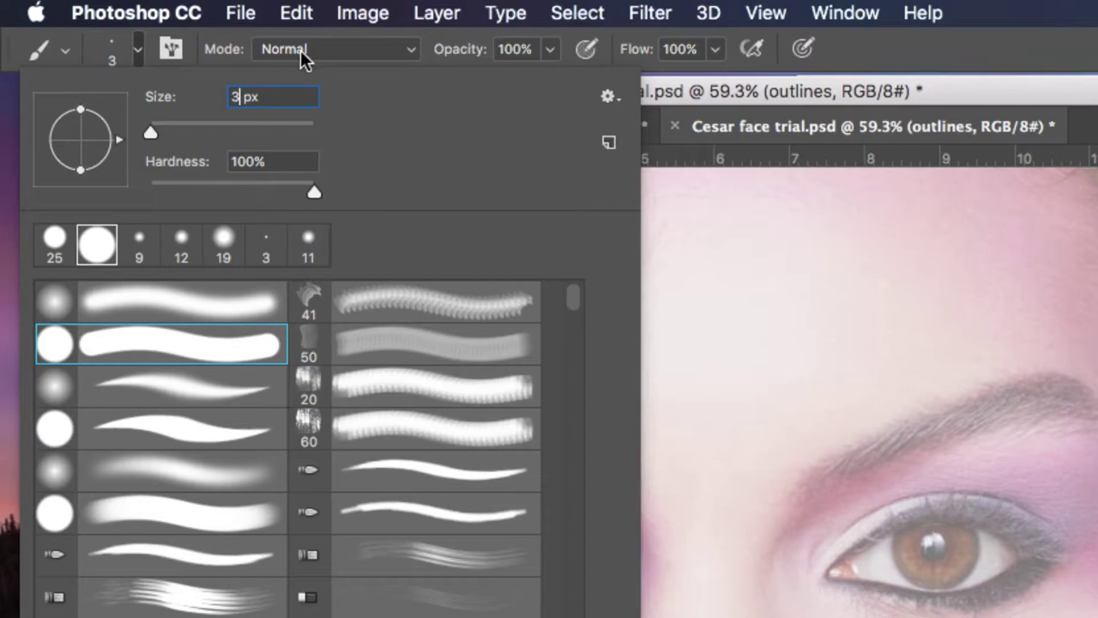
{"action": "left_click", "coordinate": [879, 59]}
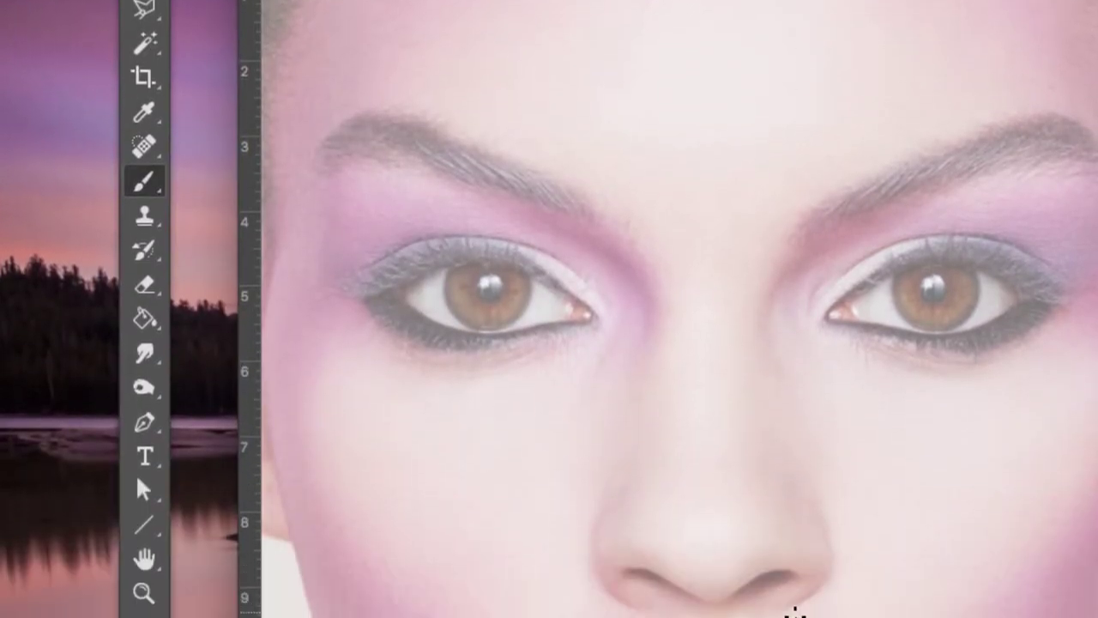
Step: Trace the left eye's lashes, iris circle and lower lid in 3 px black
{"action": "key", "text": "ctrl+plus"}
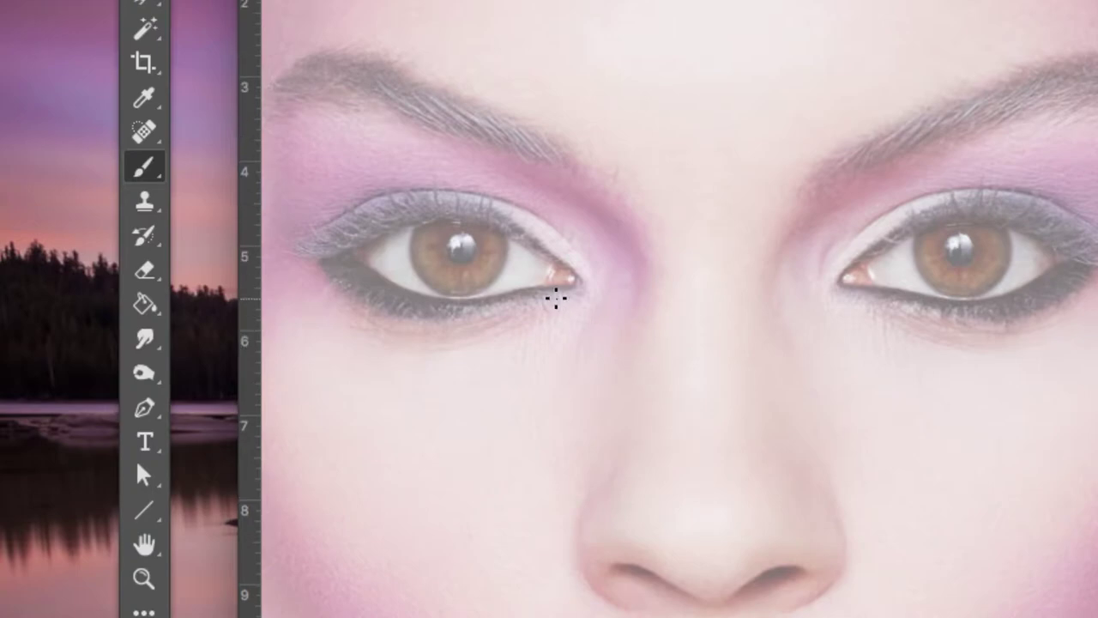
{"action": "key", "text": "ctrl+plus"}
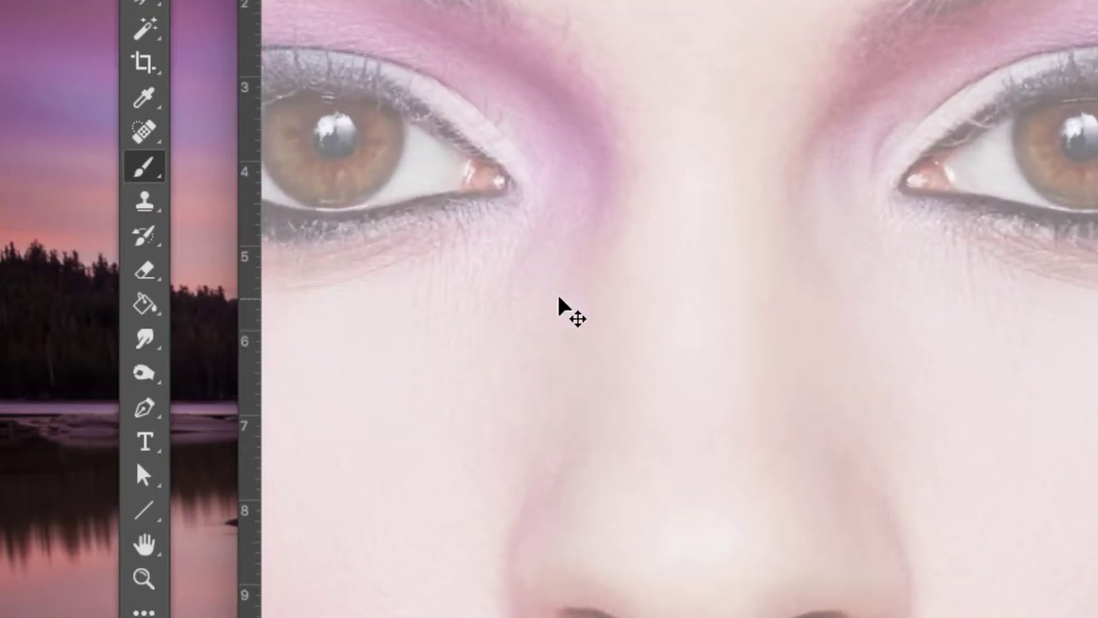
{"action": "mouse_move", "coordinate": [573, 262]}
{"action": "left_mouse_down"}
{"action": "mouse_move", "coordinate": [580, 303]}
{"action": "mouse_move", "coordinate": [775, 228]}
{"action": "mouse_move", "coordinate": [660, 326]}
{"action": "mouse_move", "coordinate": [703, 243]}
{"action": "mouse_move", "coordinate": [658, 225]}
{"action": "mouse_move", "coordinate": [661, 234]}
{"action": "mouse_move", "coordinate": [705, 227]}
{"action": "mouse_move", "coordinate": [673, 199]}
{"action": "mouse_move", "coordinate": [703, 205]}
{"action": "mouse_move", "coordinate": [657, 177]}
{"action": "mouse_move", "coordinate": [645, 135]}
{"action": "mouse_move", "coordinate": [636, 147]}
{"action": "mouse_move", "coordinate": [621, 129]}
{"action": "mouse_move", "coordinate": [610, 136]}
{"action": "mouse_move", "coordinate": [611, 110]}
{"action": "mouse_move", "coordinate": [600, 133]}
{"action": "mouse_move", "coordinate": [575, 107]}
{"action": "mouse_move", "coordinate": [530, 108]}
{"action": "mouse_move", "coordinate": [549, 132]}
{"action": "mouse_move", "coordinate": [520, 106]}
{"action": "mouse_move", "coordinate": [547, 135]}
{"action": "left_mouse_up"}
{"action": "left_click_drag", "start_coordinate": [547, 135], "coordinate": [496, 101]}
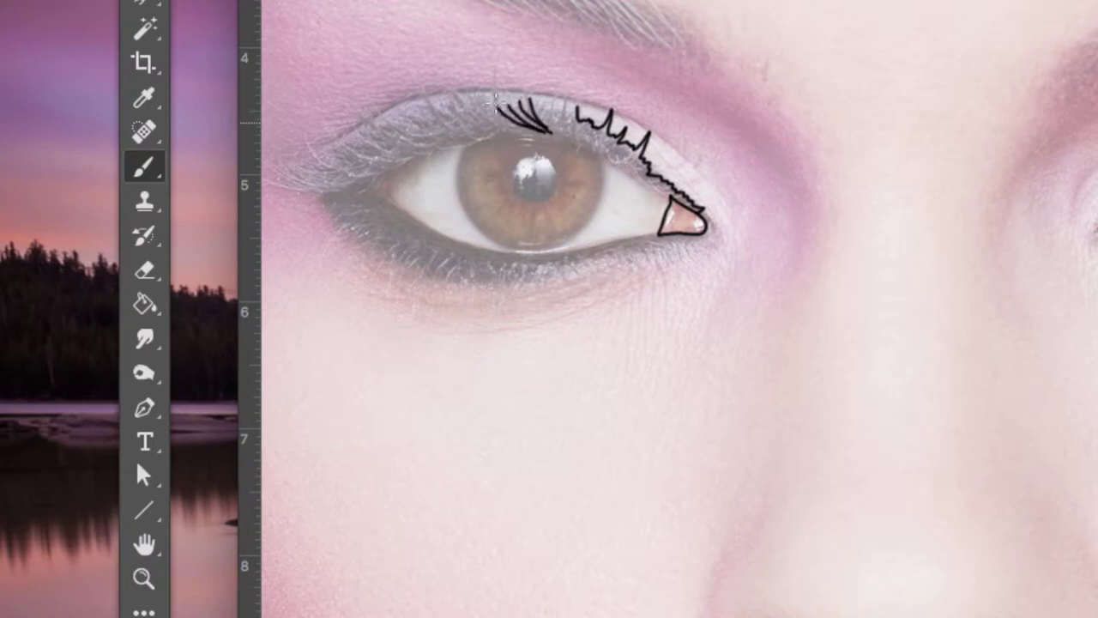
{"action": "mouse_move", "coordinate": [596, 158]}
{"action": "left_mouse_down"}
{"action": "mouse_move", "coordinate": [601, 184]}
{"action": "mouse_move", "coordinate": [568, 239]}
{"action": "mouse_move", "coordinate": [510, 246]}
{"action": "mouse_move", "coordinate": [479, 228]}
{"action": "mouse_move", "coordinate": [461, 191]}
{"action": "left_mouse_up"}
{"action": "mouse_move", "coordinate": [462, 152]}
{"action": "left_mouse_down"}
{"action": "mouse_move", "coordinate": [533, 133]}
{"action": "mouse_move", "coordinate": [596, 157]}
{"action": "mouse_move", "coordinate": [530, 153]}
{"action": "mouse_move", "coordinate": [509, 183]}
{"action": "mouse_move", "coordinate": [525, 202]}
{"action": "mouse_move", "coordinate": [559, 190]}
{"action": "mouse_move", "coordinate": [547, 154]}
{"action": "left_mouse_up"}
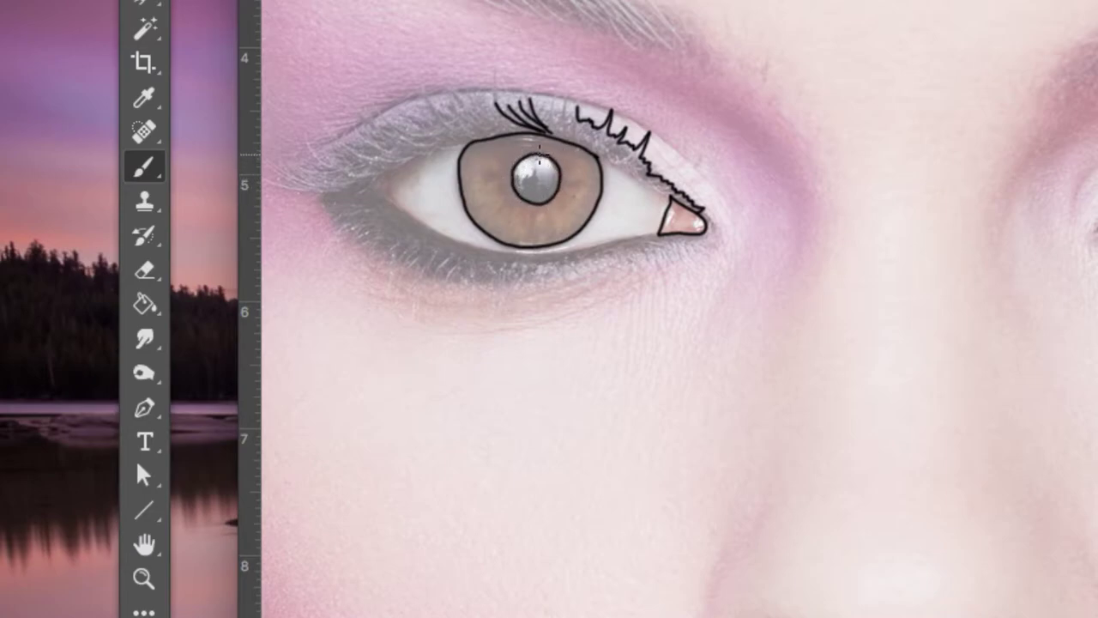
{"action": "mouse_move", "coordinate": [531, 255]}
{"action": "left_mouse_down"}
{"action": "mouse_move", "coordinate": [642, 230]}
{"action": "mouse_move", "coordinate": [659, 238]}
{"action": "mouse_move", "coordinate": [662, 185]}
{"action": "mouse_move", "coordinate": [645, 188]}
{"action": "mouse_move", "coordinate": [590, 152]}
{"action": "left_mouse_up"}
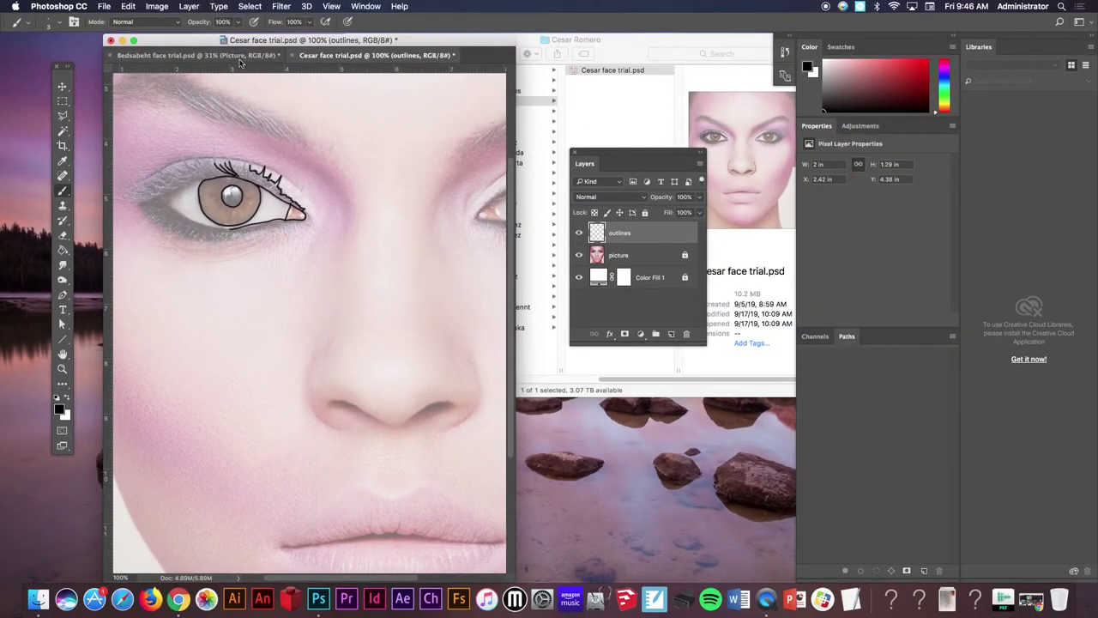
Step: In the finished face document, select Outlines and hide the picture layer to show lines only
{"action": "left_click", "coordinate": [240, 60]}
{"action": "left_click", "coordinate": [661, 229]}
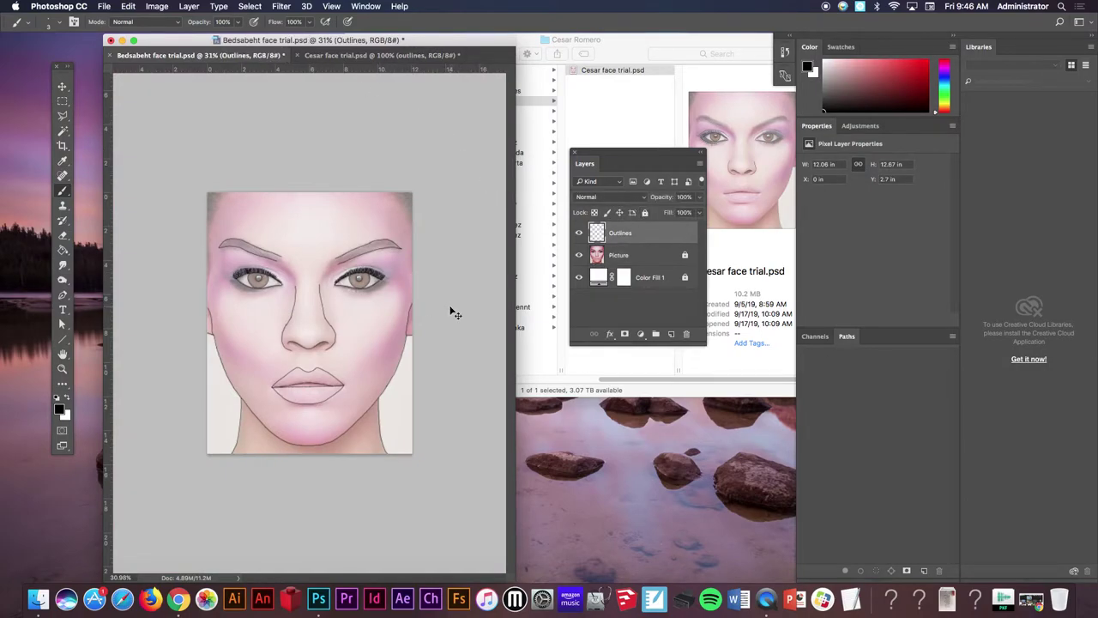
{"action": "key", "text": "super+minus"}
{"action": "key", "text": "super+plus"}
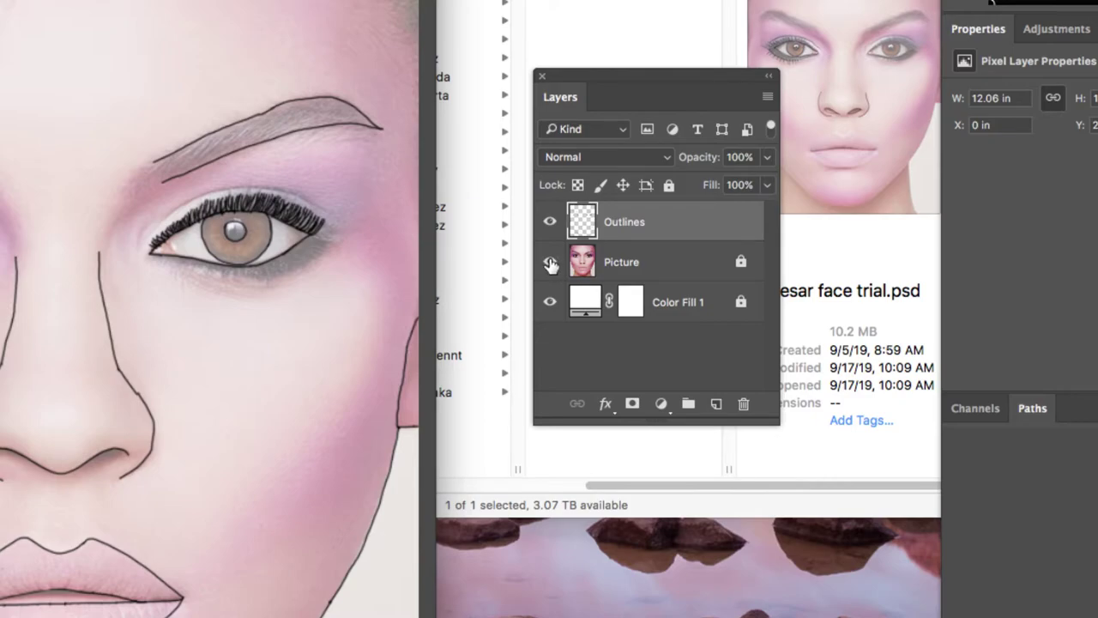
{"action": "left_click", "coordinate": [550, 263]}
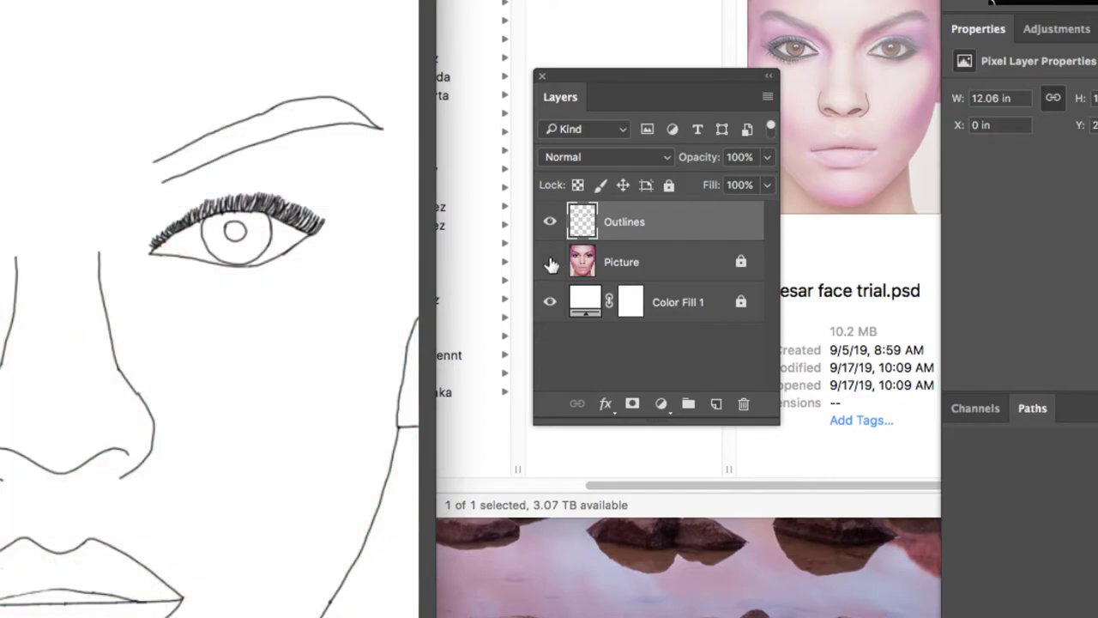
{"action": "left_click", "coordinate": [550, 262]}
{"action": "left_click", "coordinate": [551, 264]}
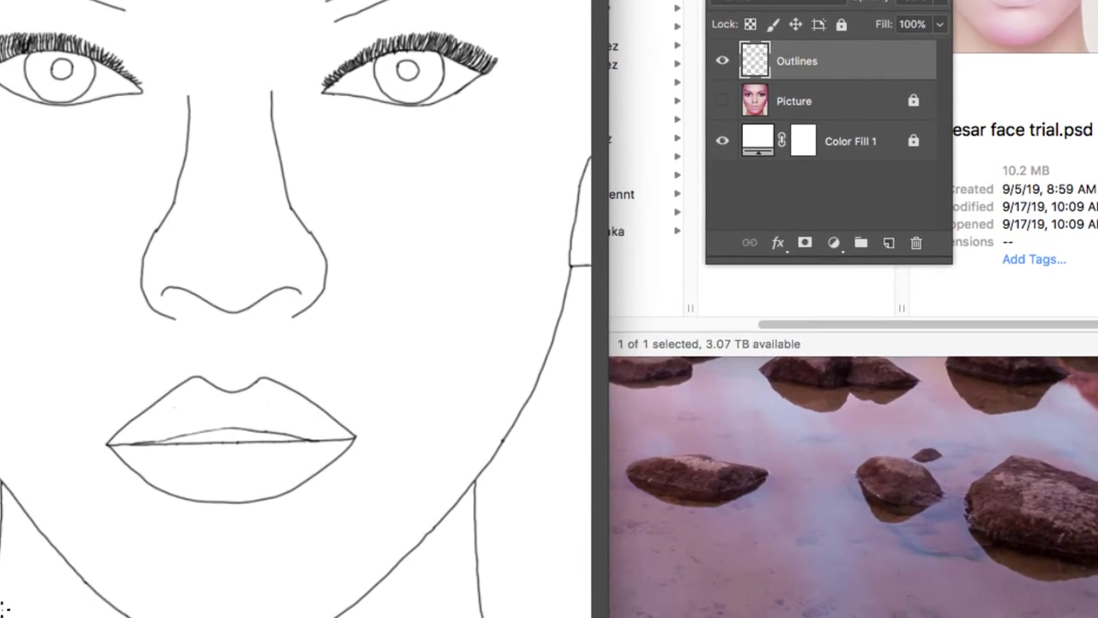
Step: Zoom in on the lips and lock the Outlines layer
{"action": "left_click", "coordinate": [135, 380]}
{"action": "left_click_drag", "start_coordinate": [183, 400], "coordinate": [326, 216]}
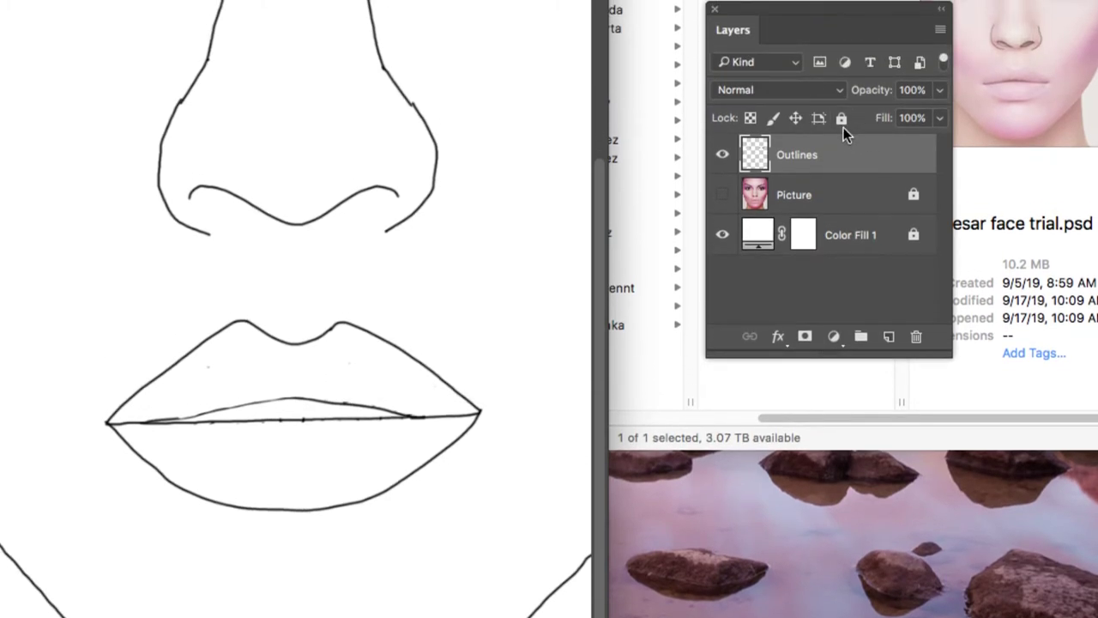
{"action": "left_click", "coordinate": [840, 119]}
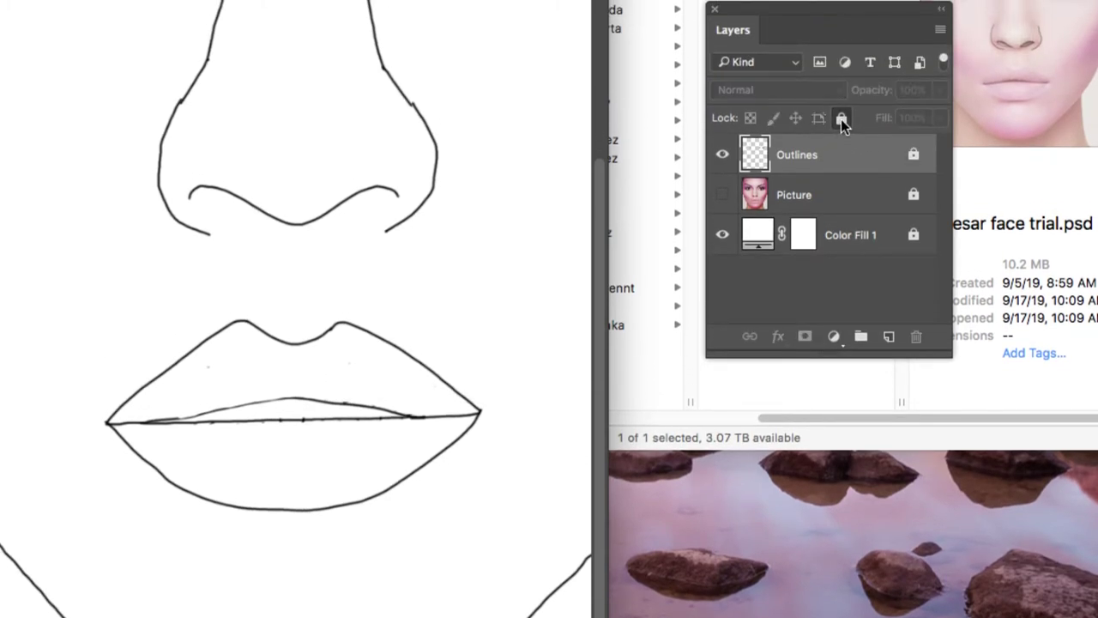
Step: Add a new layer named 'lips' and place it directly below Outlines
{"action": "left_click", "coordinate": [888, 338]}
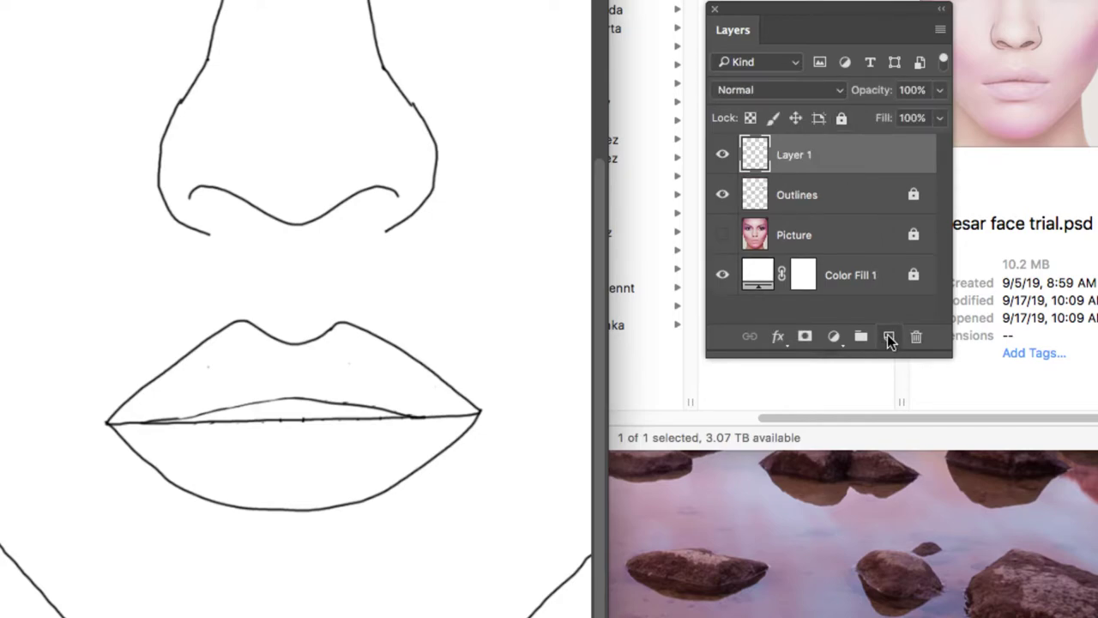
{"action": "double_click", "coordinate": [794, 155]}
{"action": "key", "text": "BackSpace"}
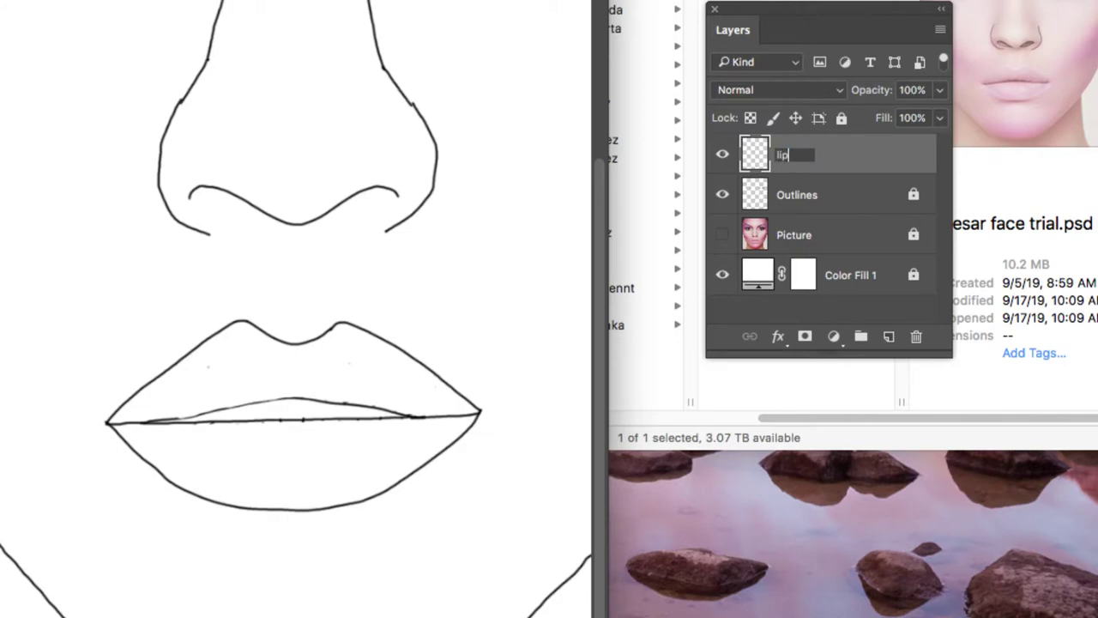
{"action": "key", "text": "Return"}
{"action": "left_click_drag", "start_coordinate": [813, 163], "coordinate": [829, 206]}
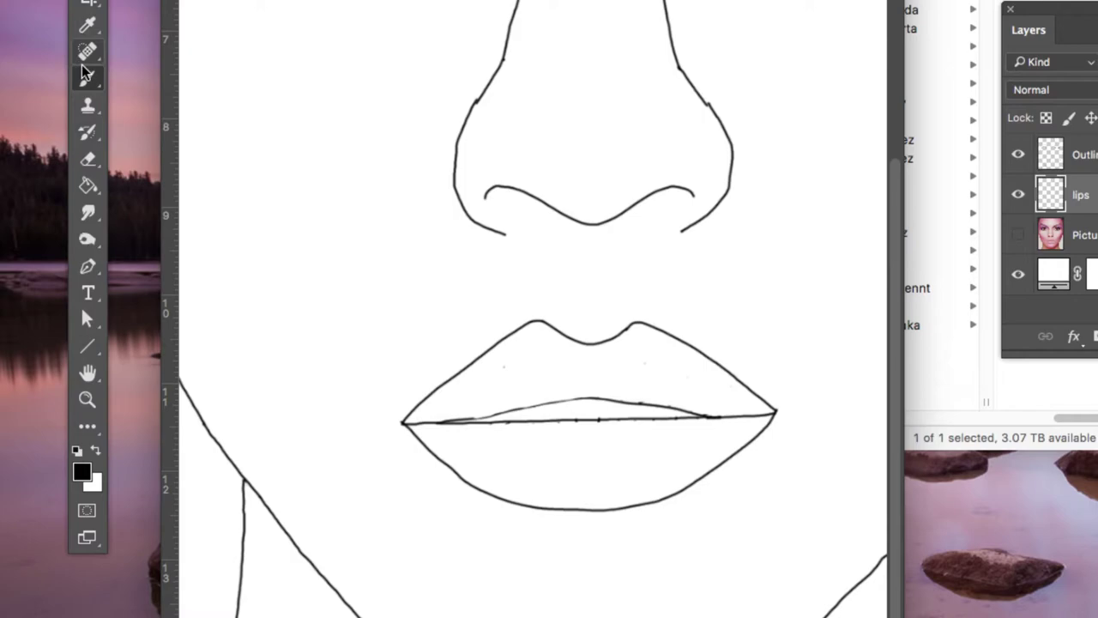
{"action": "right_click", "coordinate": [88, 76]}
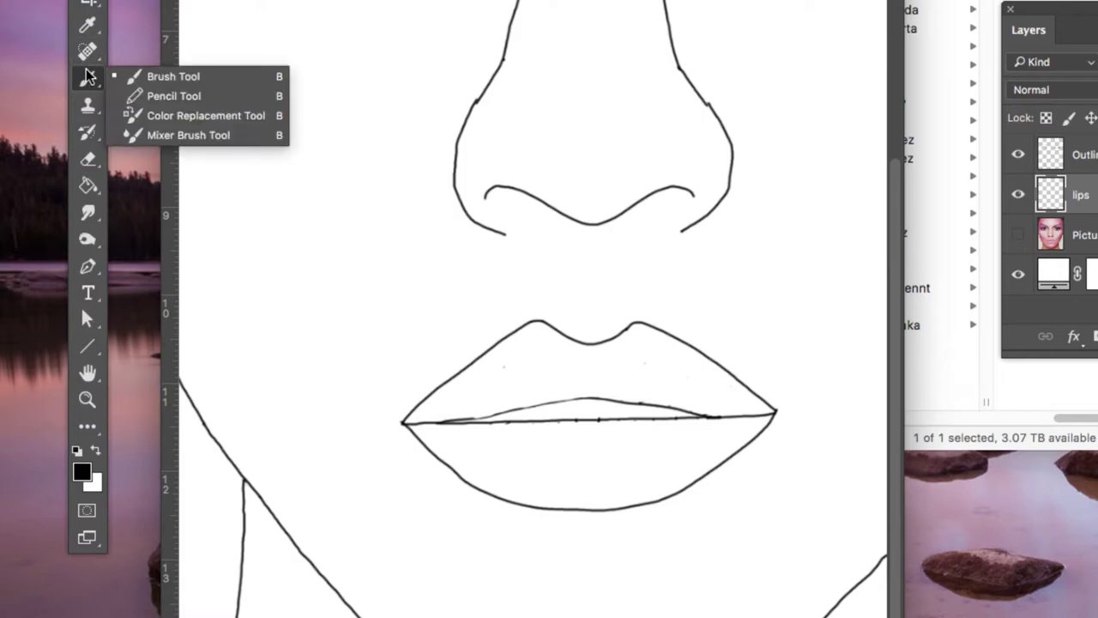
{"action": "left_click", "coordinate": [168, 76]}
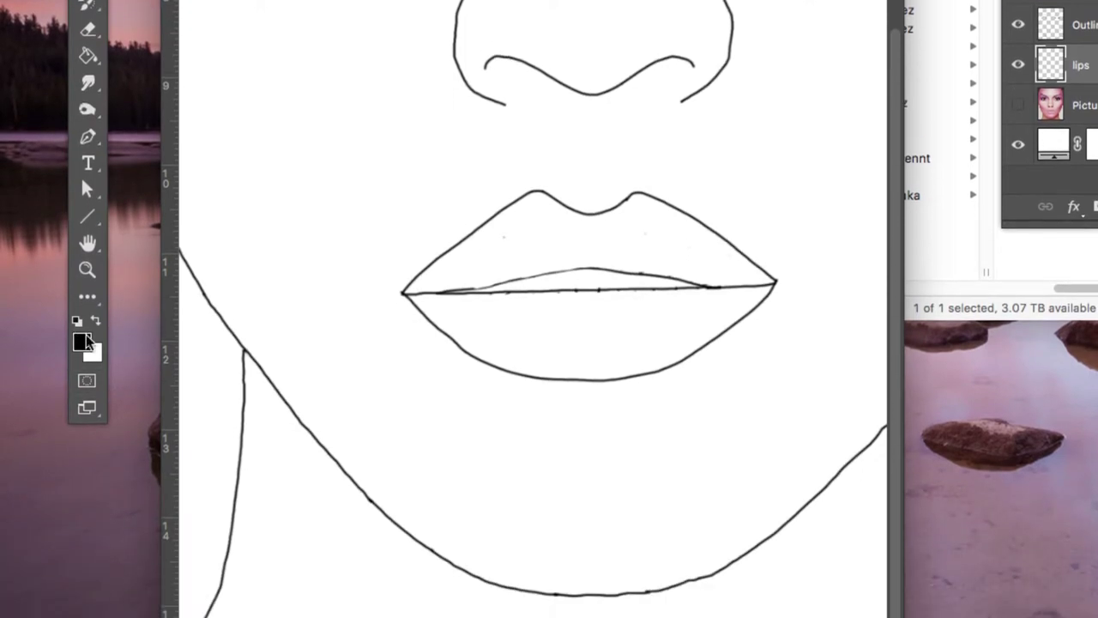
{"action": "left_click", "coordinate": [83, 344]}
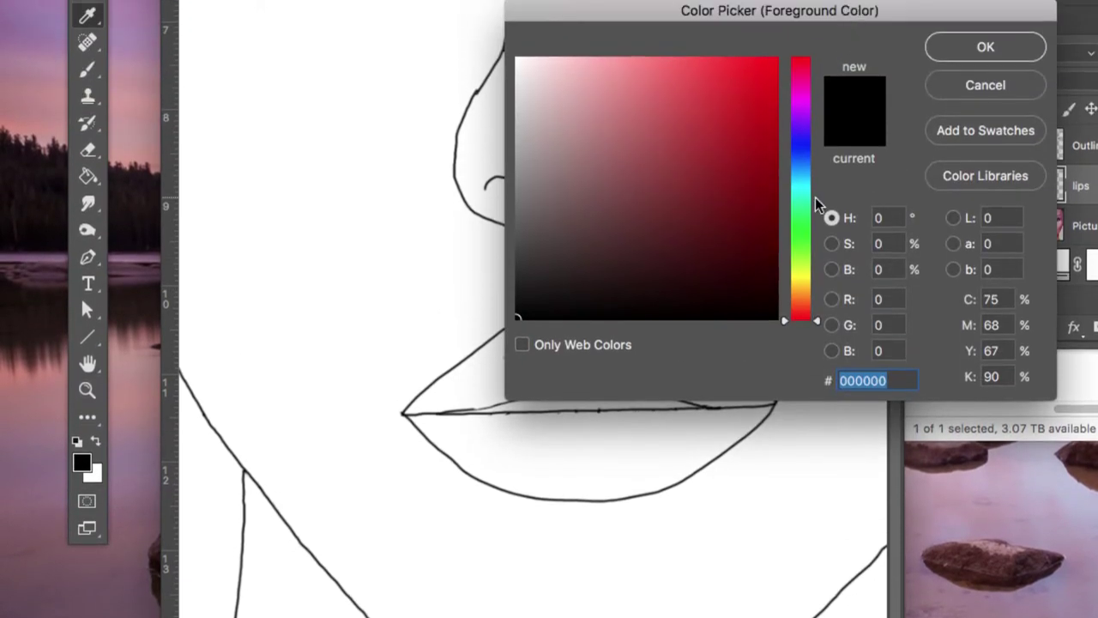
{"action": "mouse_move", "coordinate": [815, 206]}
{"action": "left_mouse_down"}
{"action": "mouse_move", "coordinate": [802, 205]}
{"action": "mouse_move", "coordinate": [802, 105]}
{"action": "mouse_move", "coordinate": [801, 240]}
{"action": "mouse_move", "coordinate": [801, 127]}
{"action": "mouse_move", "coordinate": [801, 188]}
{"action": "left_mouse_up"}
{"action": "mouse_move", "coordinate": [740, 74]}
{"action": "left_mouse_down"}
{"action": "mouse_move", "coordinate": [610, 74]}
{"action": "mouse_move", "coordinate": [596, 151]}
{"action": "mouse_move", "coordinate": [699, 143]}
{"action": "mouse_move", "coordinate": [736, 109]}
{"action": "left_mouse_up"}
{"action": "left_click", "coordinate": [801, 118]}
{"action": "left_click", "coordinate": [710, 66]}
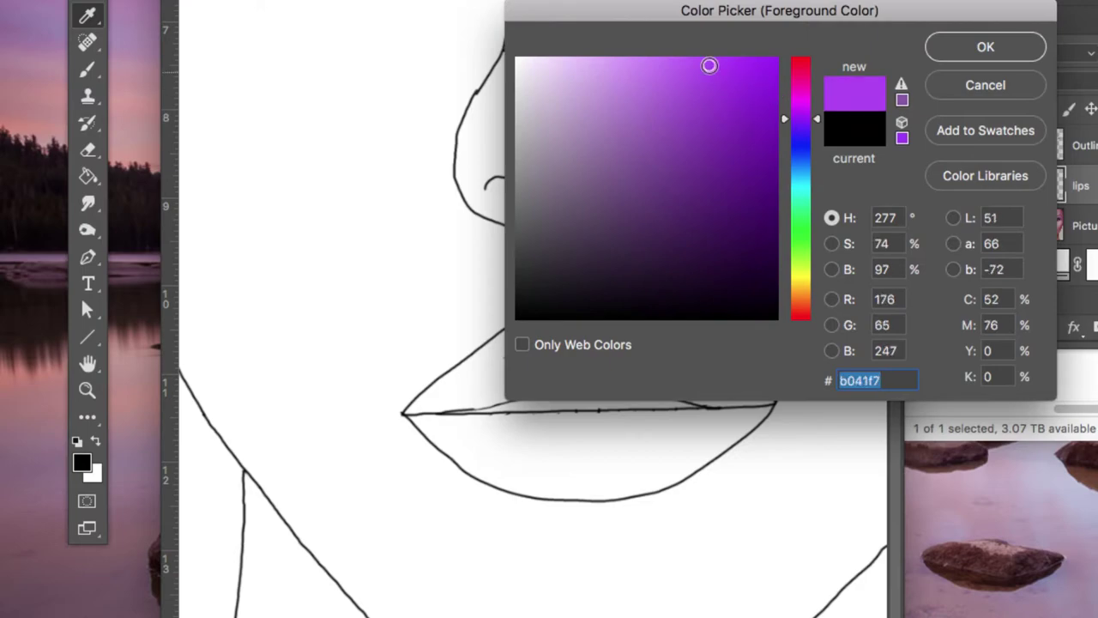
{"action": "left_click", "coordinate": [975, 87]}
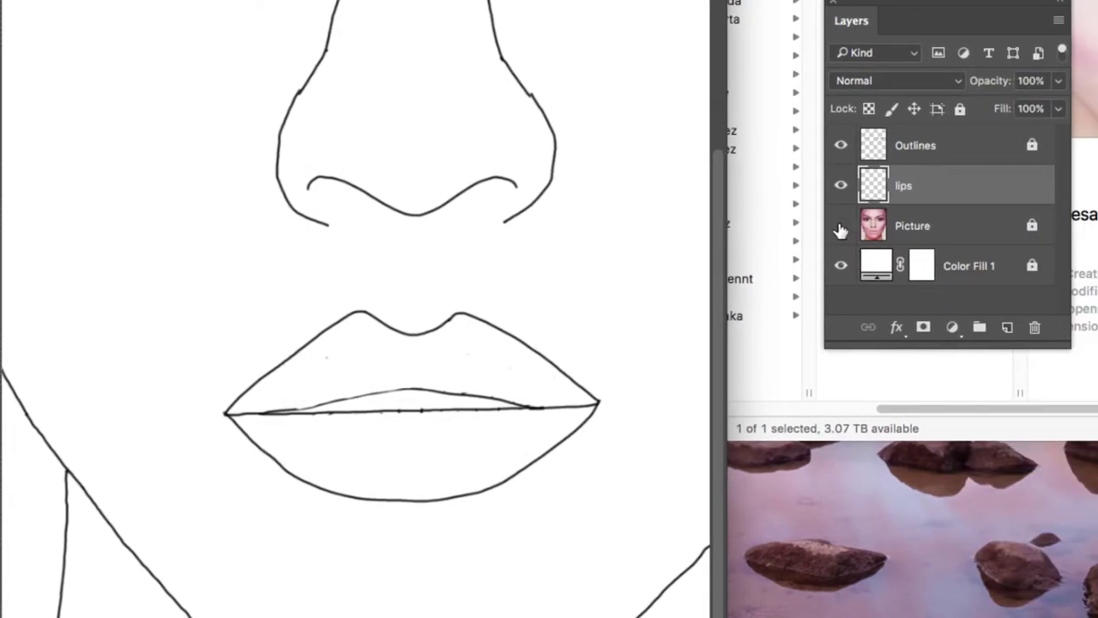
Step: Show the Picture layer and set the foreground to a deeper lip pink, c58797, sampled from the lips
{"action": "left_click", "coordinate": [840, 226]}
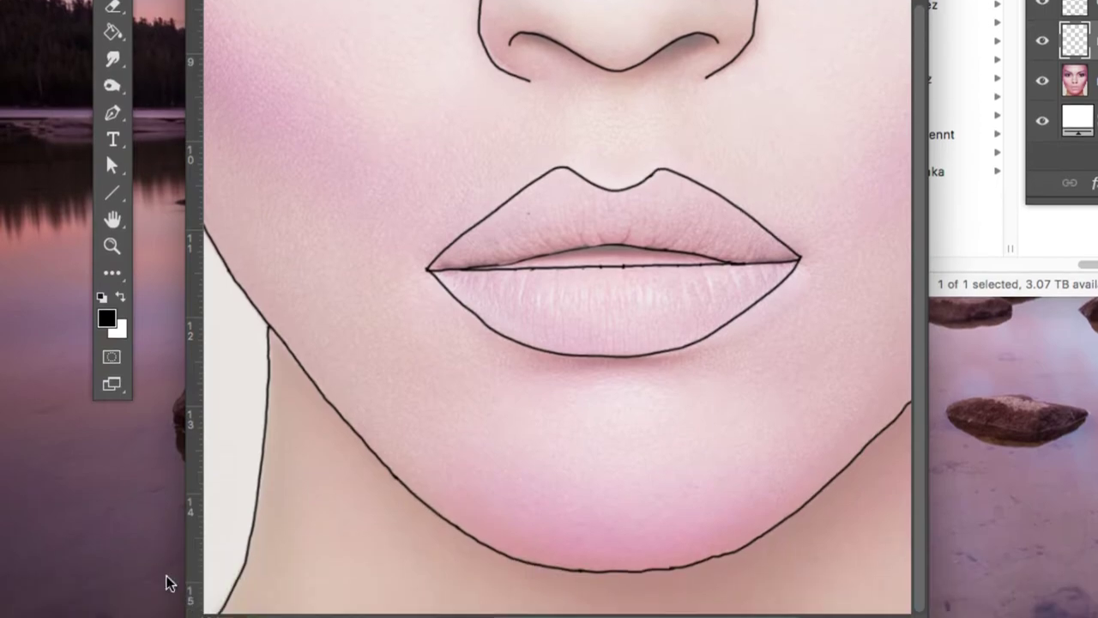
{"action": "left_click", "coordinate": [107, 322]}
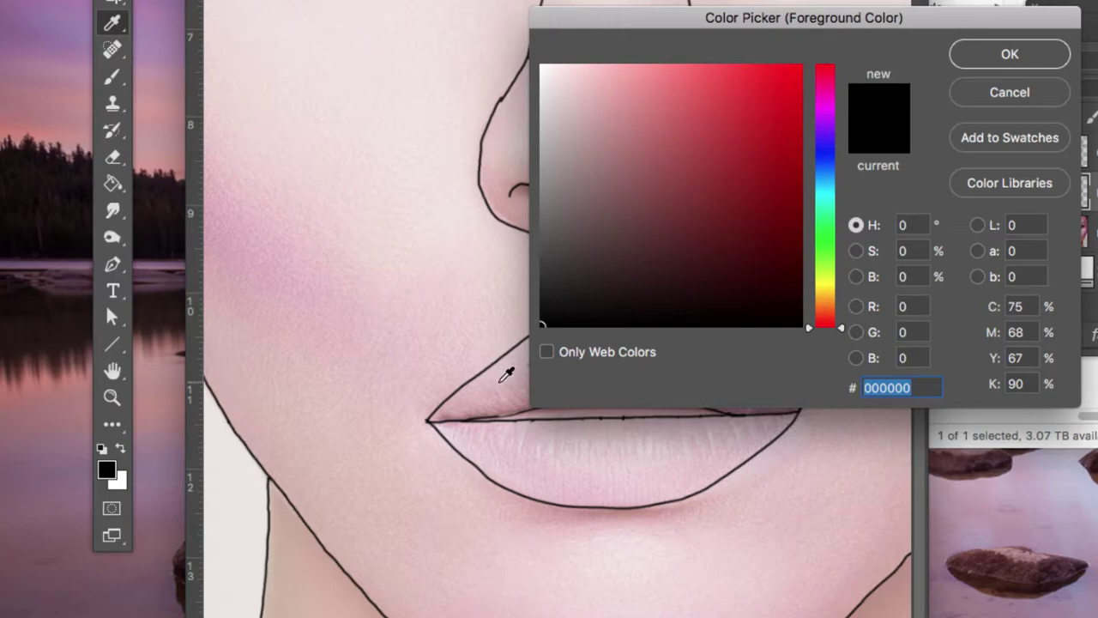
{"action": "left_click", "coordinate": [501, 383]}
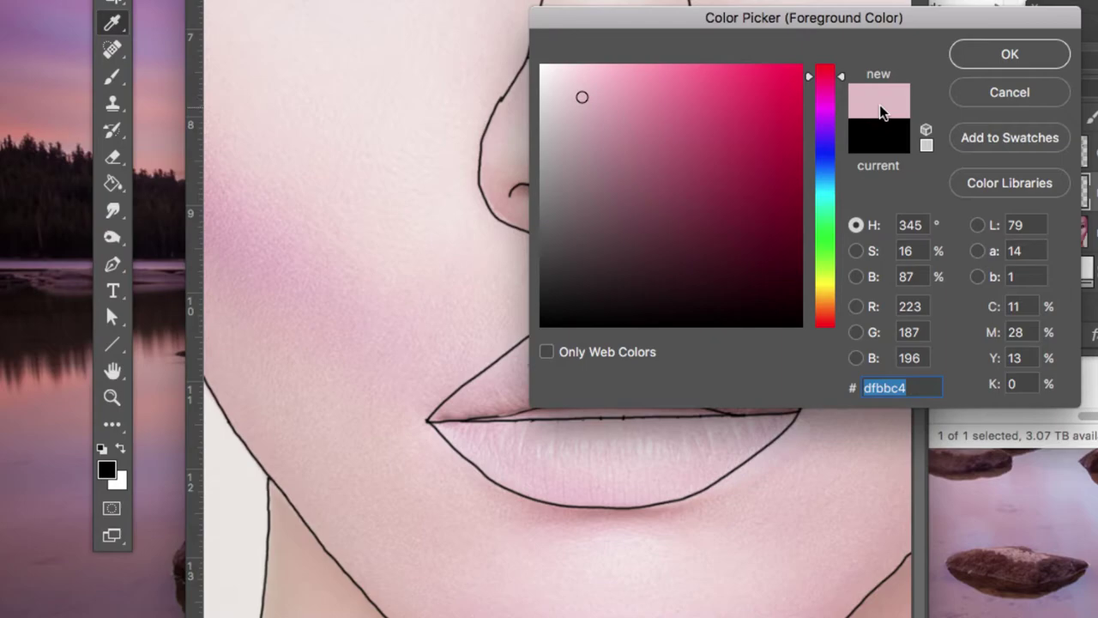
{"action": "left_click_drag", "start_coordinate": [597, 111], "coordinate": [624, 121]}
{"action": "left_click", "coordinate": [972, 57]}
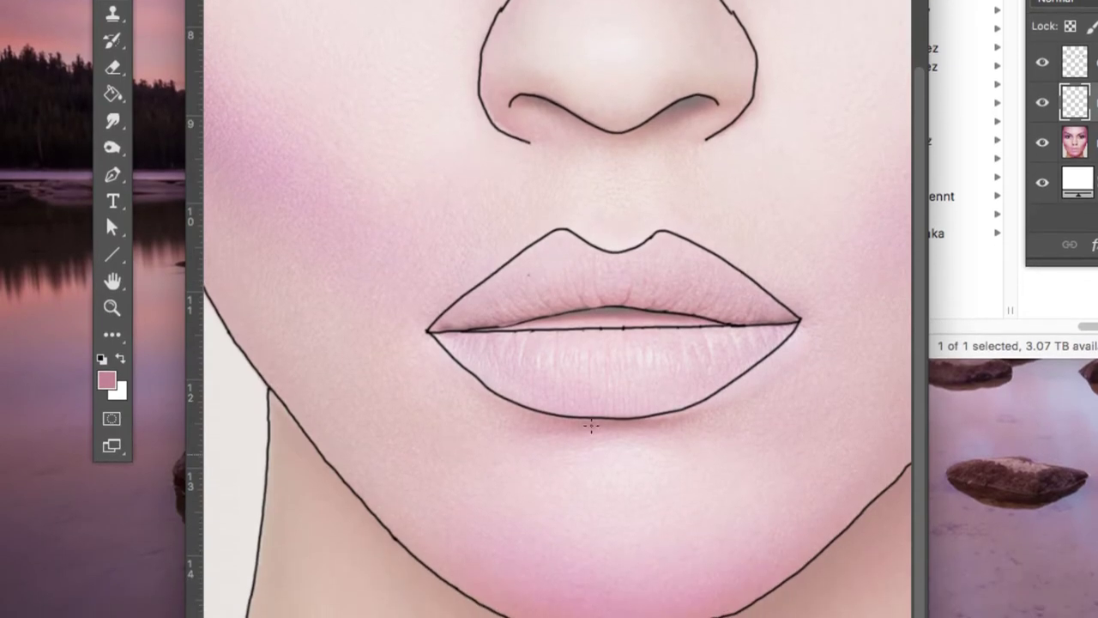
Step: Enlarge the brush from 3 px to 23 px and paint broad dusty pink strokes across the upper lip
{"action": "mouse_move", "coordinate": [552, 270]}
{"action": "left_mouse_down"}
{"action": "mouse_move", "coordinate": [565, 287]}
{"action": "mouse_move", "coordinate": [554, 285]}
{"action": "mouse_move", "coordinate": [553, 264]}
{"action": "mouse_move", "coordinate": [562, 274]}
{"action": "left_mouse_up"}
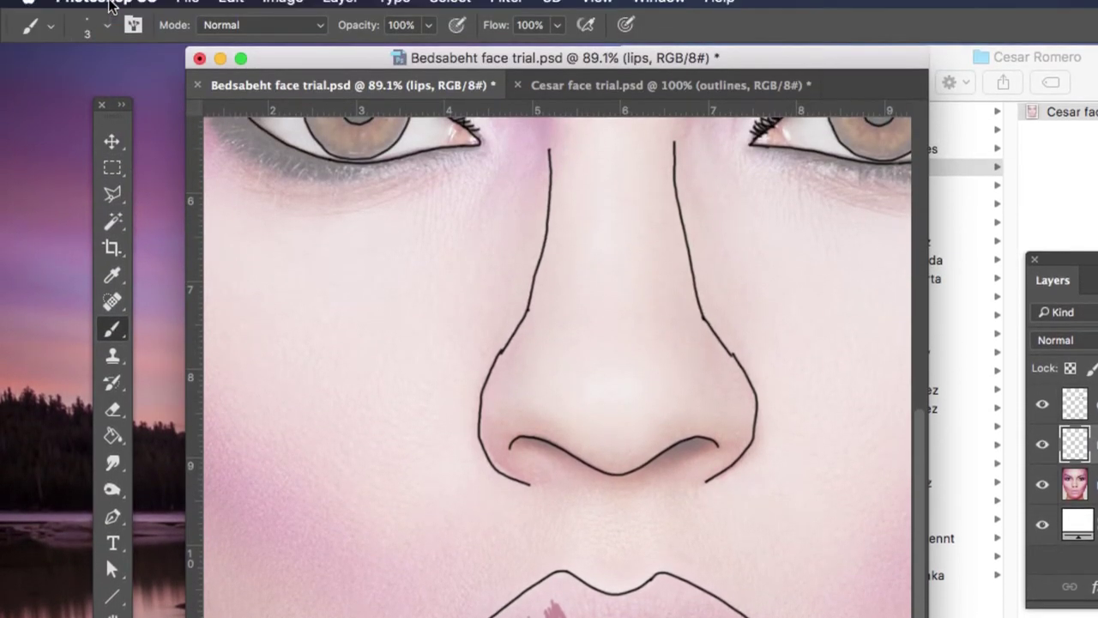
{"action": "left_click", "coordinate": [106, 26]}
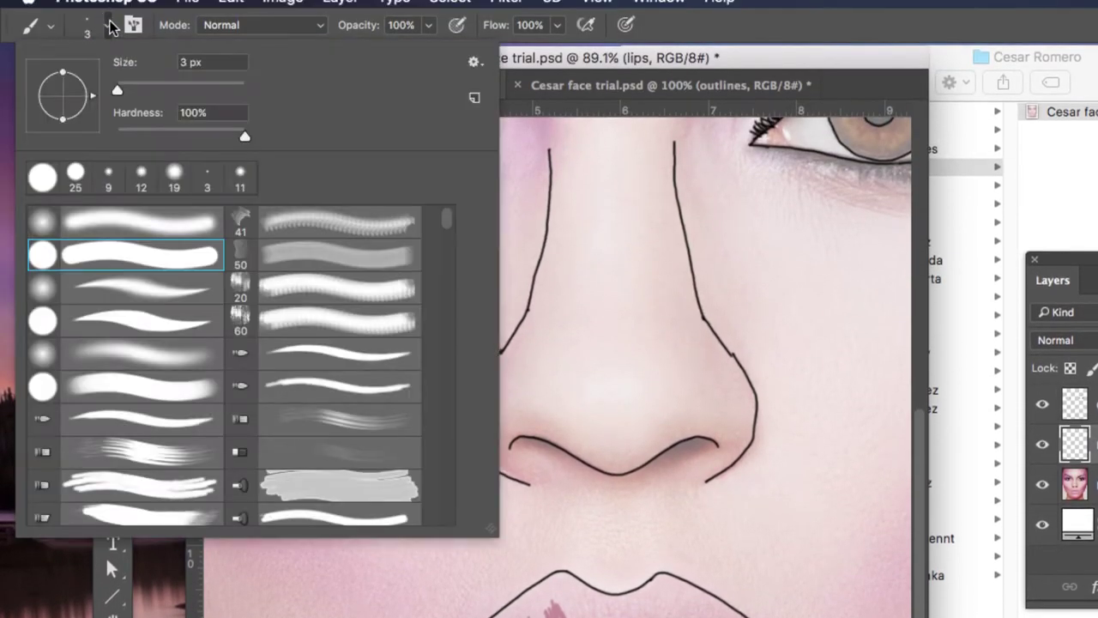
{"action": "left_click_drag", "start_coordinate": [129, 89], "coordinate": [131, 89]}
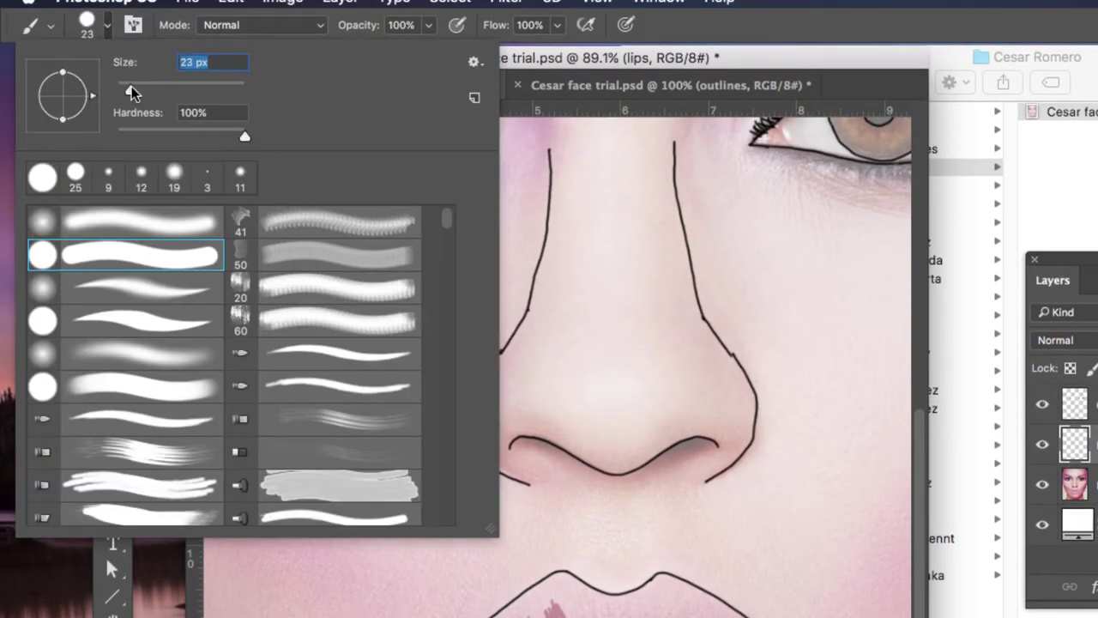
{"action": "key", "text": "Return"}
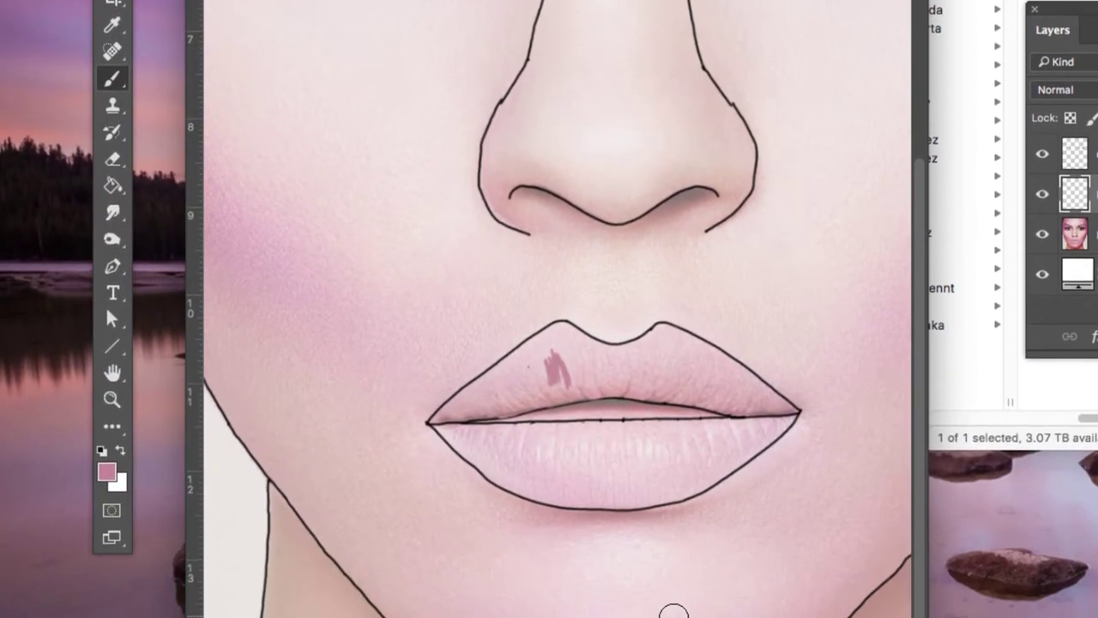
{"action": "mouse_move", "coordinate": [658, 383]}
{"action": "left_mouse_down"}
{"action": "mouse_move", "coordinate": [541, 373]}
{"action": "mouse_move", "coordinate": [561, 359]}
{"action": "mouse_move", "coordinate": [525, 374]}
{"action": "mouse_move", "coordinate": [571, 373]}
{"action": "mouse_move", "coordinate": [513, 386]}
{"action": "mouse_move", "coordinate": [538, 367]}
{"action": "mouse_move", "coordinate": [503, 387]}
{"action": "mouse_move", "coordinate": [547, 353]}
{"action": "mouse_move", "coordinate": [674, 363]}
{"action": "mouse_move", "coordinate": [719, 387]}
{"action": "mouse_move", "coordinate": [564, 381]}
{"action": "mouse_move", "coordinate": [564, 341]}
{"action": "mouse_move", "coordinate": [608, 363]}
{"action": "mouse_move", "coordinate": [674, 350]}
{"action": "mouse_move", "coordinate": [749, 398]}
{"action": "mouse_move", "coordinate": [580, 377]}
{"action": "mouse_move", "coordinate": [479, 404]}
{"action": "mouse_move", "coordinate": [564, 327]}
{"action": "mouse_move", "coordinate": [619, 351]}
{"action": "mouse_move", "coordinate": [677, 331]}
{"action": "mouse_move", "coordinate": [755, 386]}
{"action": "mouse_move", "coordinate": [711, 394]}
{"action": "left_mouse_up"}
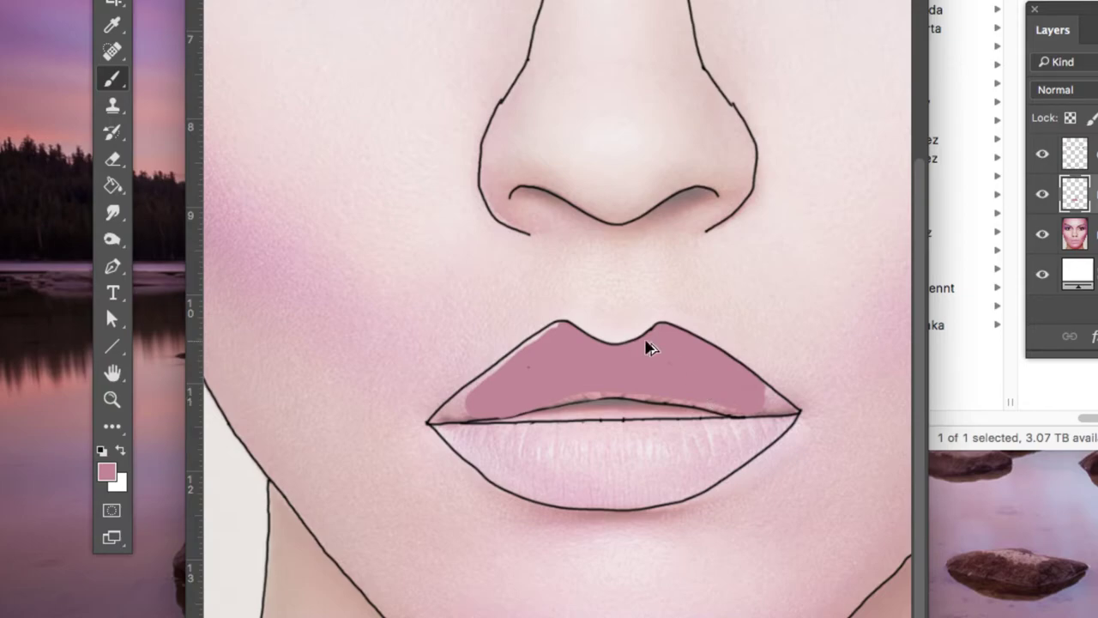
Step: Undo the trial stroke and Magic Wand-select the inside of the upper lip on the Outlines layer
{"action": "key", "text": "super+z"}
{"action": "key", "text": "super+z"}
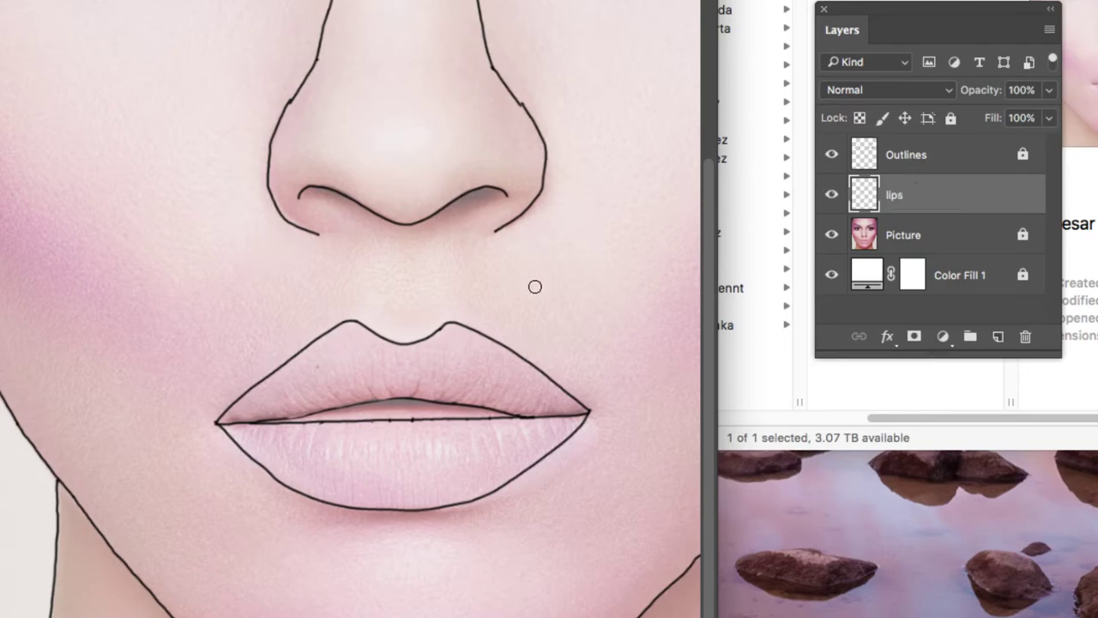
{"action": "left_click", "coordinate": [922, 156]}
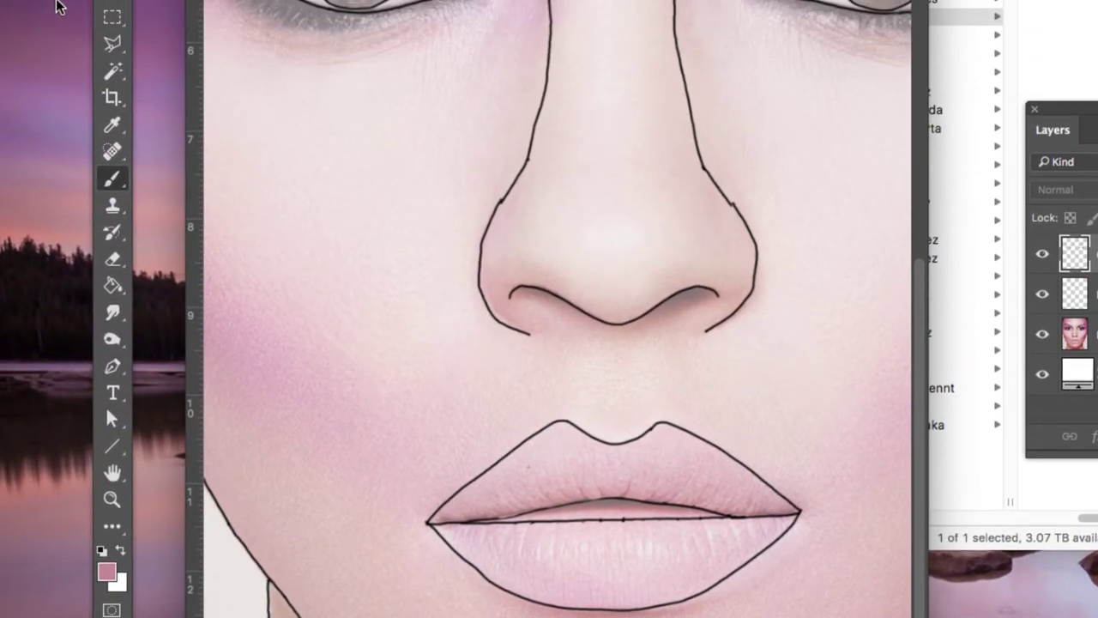
{"action": "left_click", "coordinate": [112, 73]}
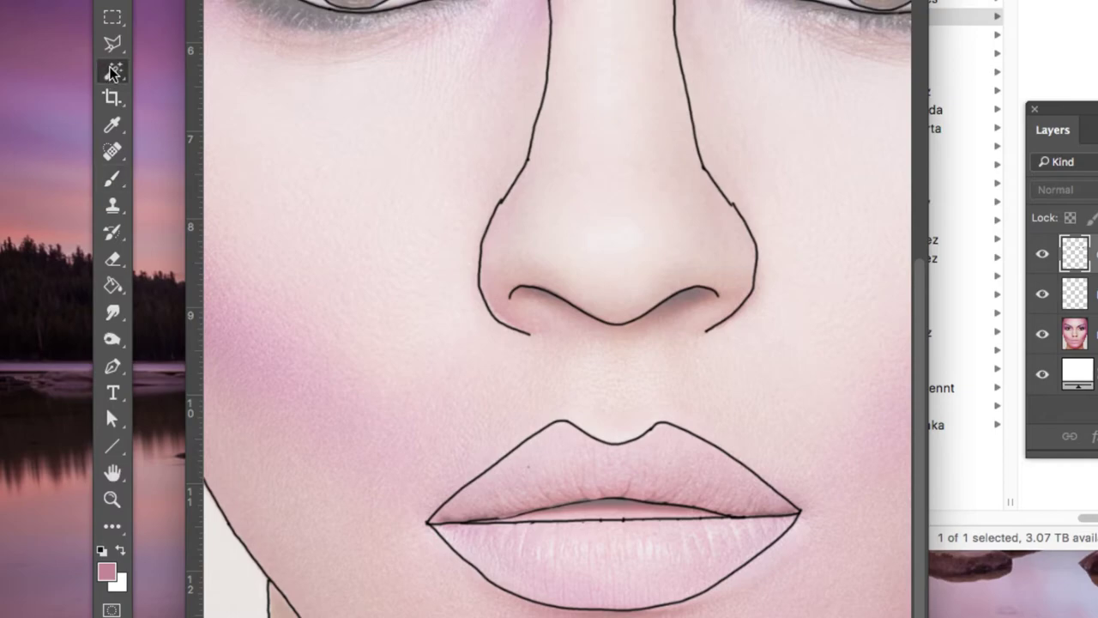
{"action": "left_click_drag", "start_coordinate": [111, 73], "coordinate": [180, 92]}
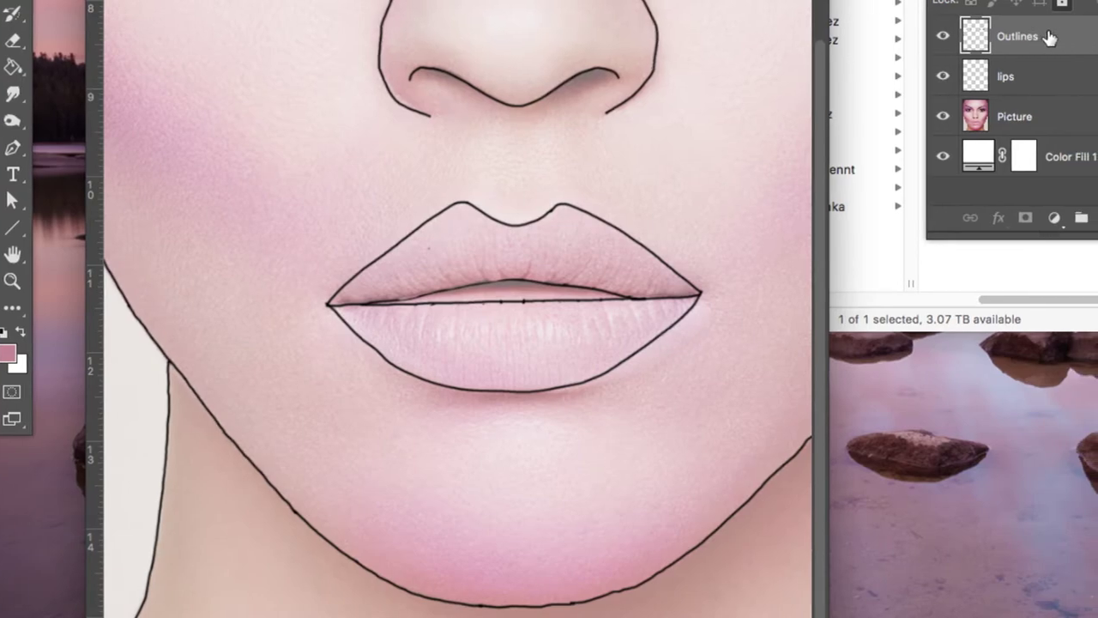
{"action": "left_click", "coordinate": [551, 249]}
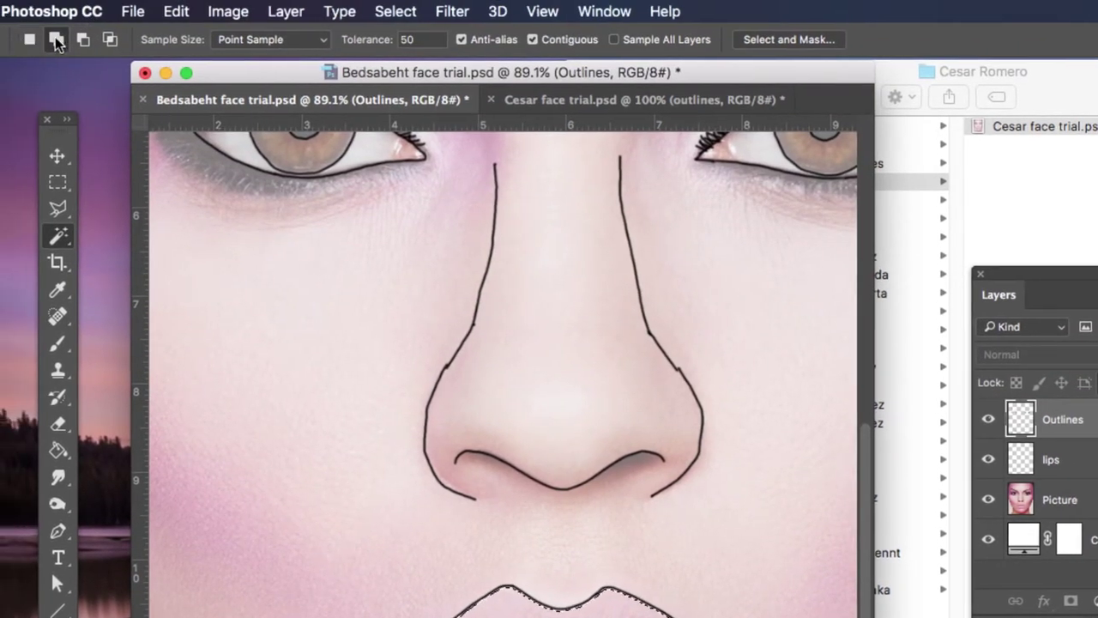
Step: Add the lower lip to the selection, then redo it as one fresh selection of both lips
{"action": "left_click", "coordinate": [57, 39]}
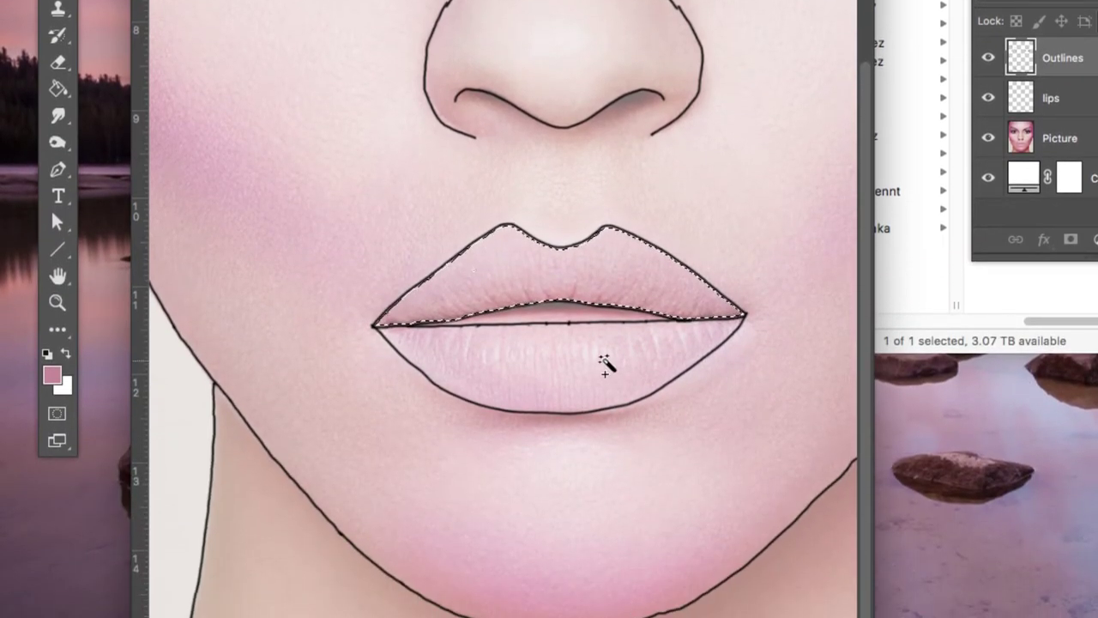
{"action": "left_click", "coordinate": [605, 365]}
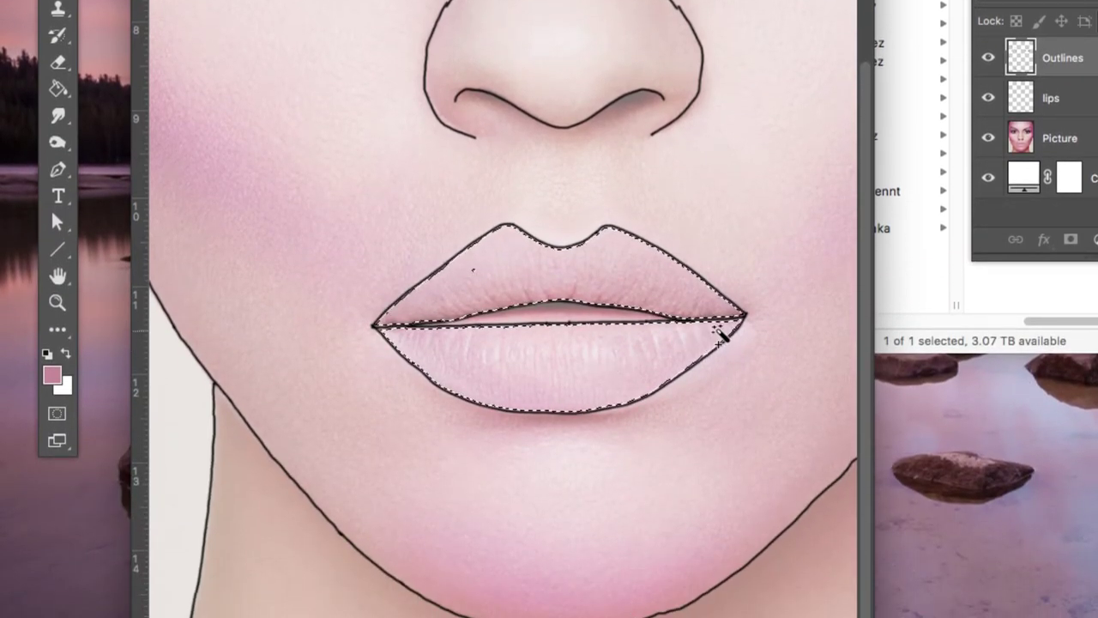
{"action": "key", "text": "super+d"}
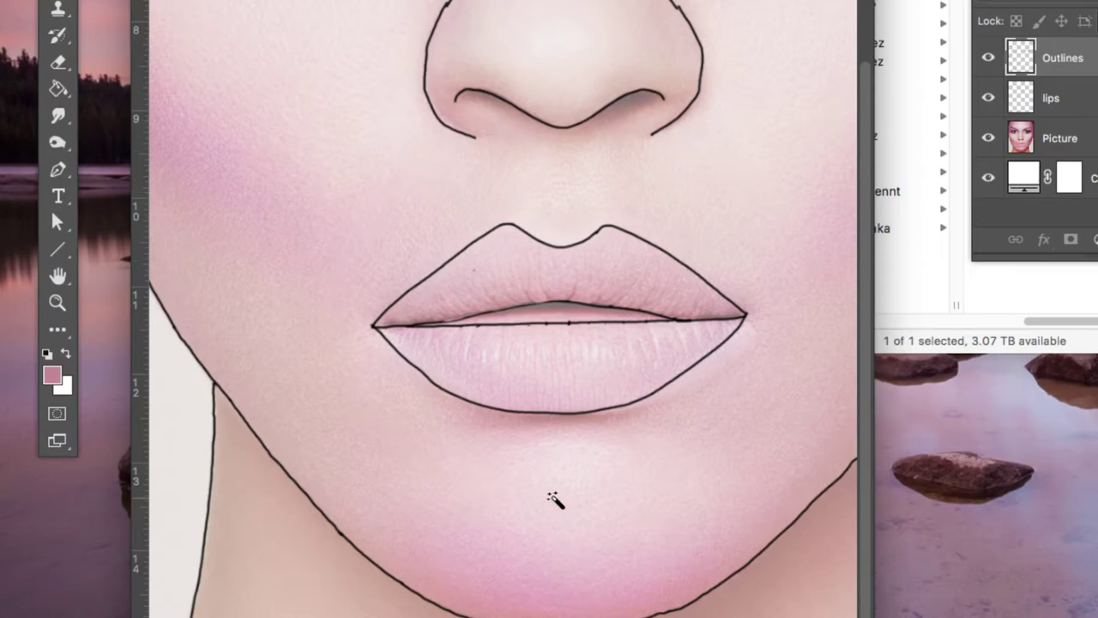
{"action": "left_click", "coordinate": [503, 271]}
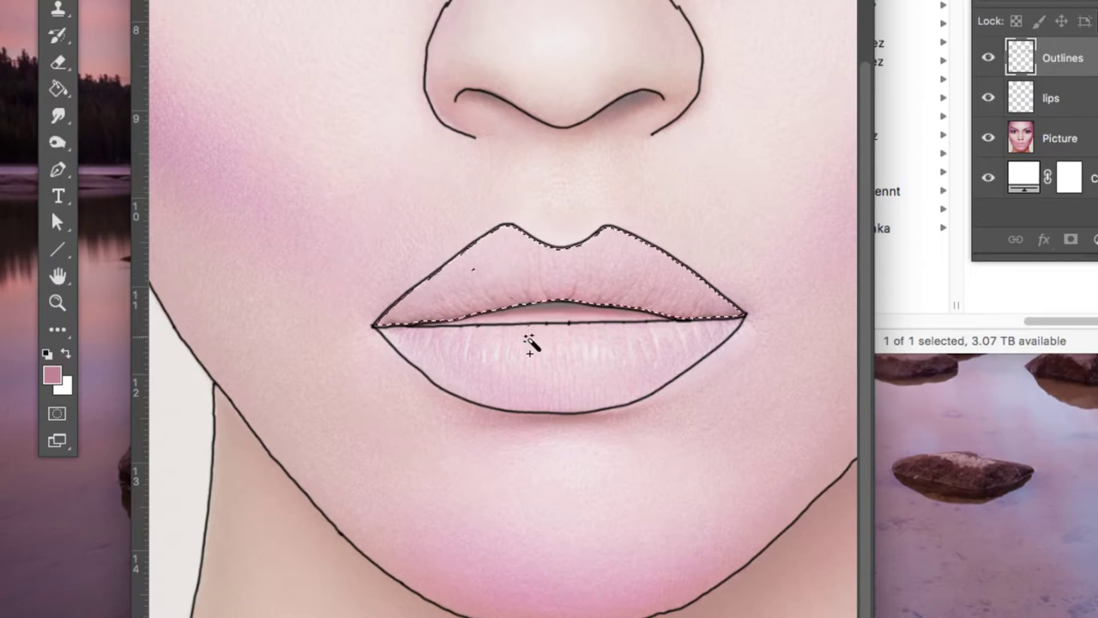
{"action": "left_click", "coordinate": [530, 343], "text": "shift"}
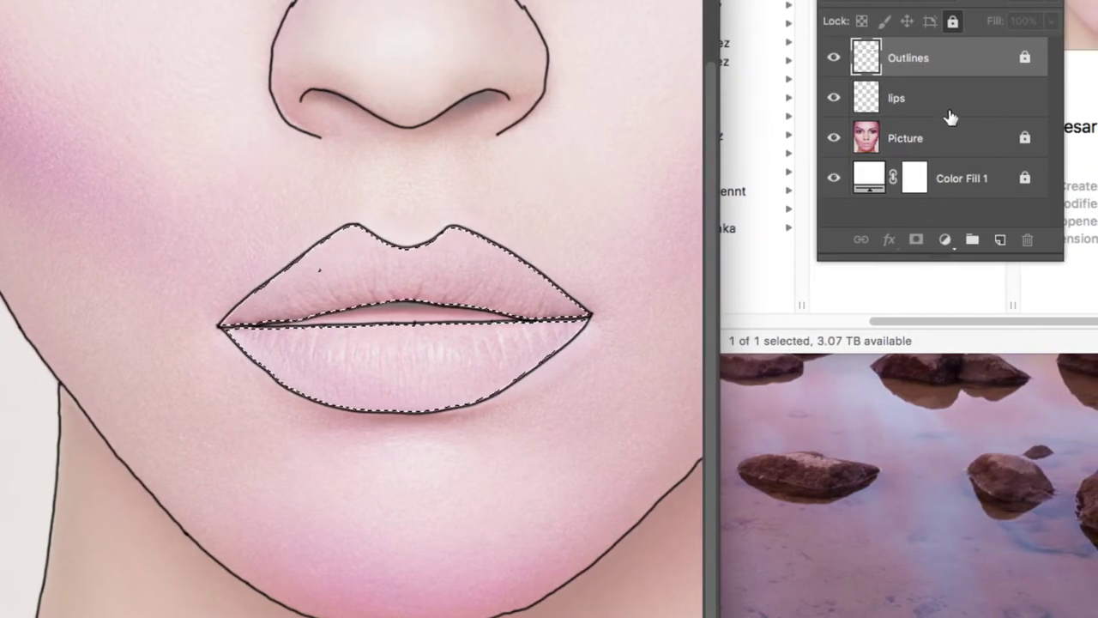
Step: Paint both selected lips solid dusty pink on the lips layer with an enlarged brush, then deselect
{"action": "left_click", "coordinate": [935, 103]}
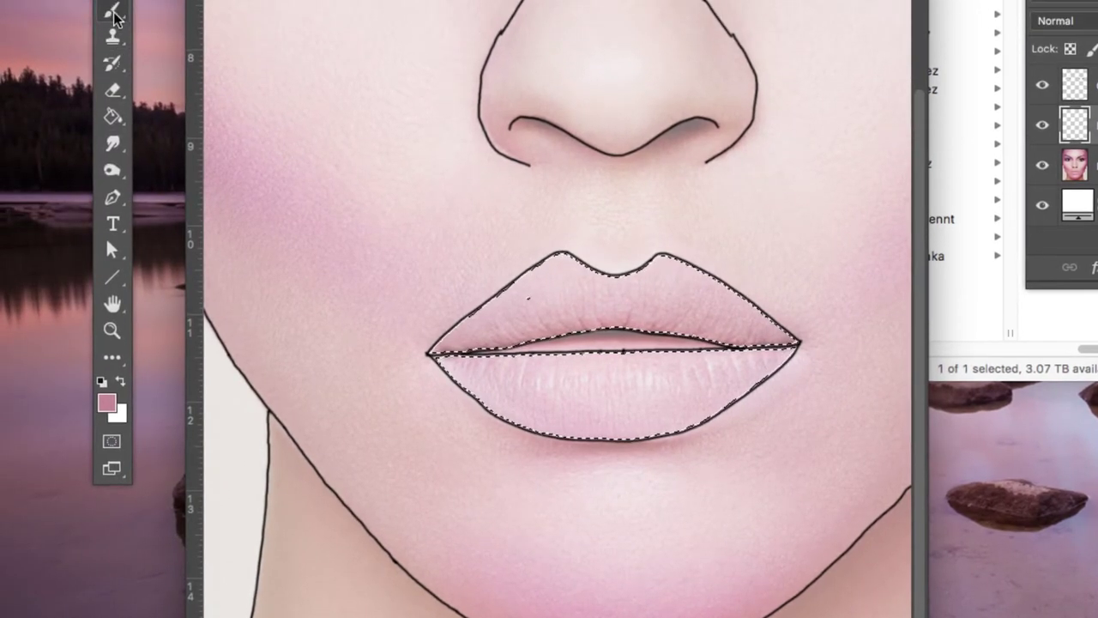
{"action": "left_click", "coordinate": [113, 10]}
{"action": "left_click", "coordinate": [191, 70]}
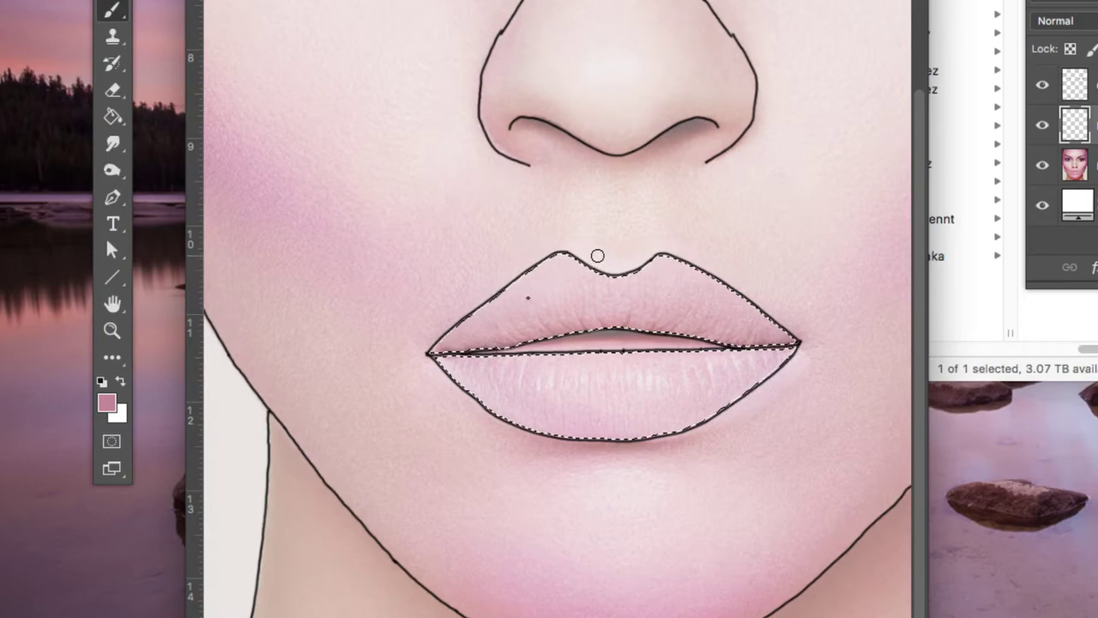
{"action": "left_click_drag", "start_coordinate": [597, 255], "coordinate": [618, 442]}
{"action": "left_click_drag", "start_coordinate": [643, 262], "coordinate": [677, 500]}
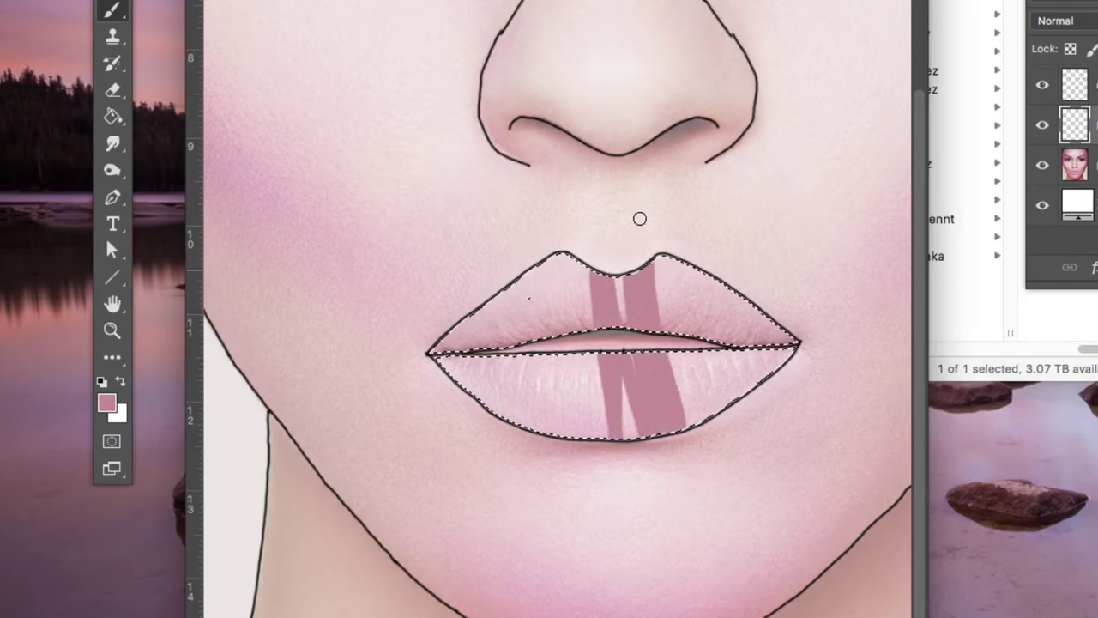
{"action": "mouse_move", "coordinate": [703, 456]}
{"action": "left_mouse_down"}
{"action": "mouse_move", "coordinate": [696, 241]}
{"action": "mouse_move", "coordinate": [667, 189]}
{"action": "left_mouse_up"}
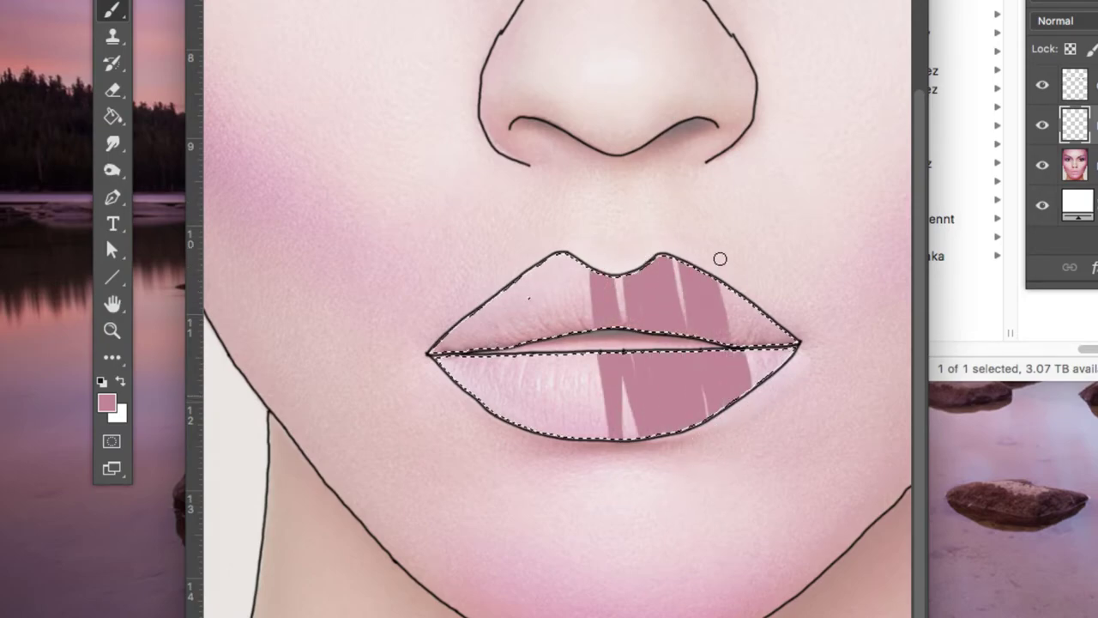
{"action": "mouse_move", "coordinate": [720, 258]}
{"action": "left_mouse_down"}
{"action": "mouse_move", "coordinate": [752, 272]}
{"action": "mouse_move", "coordinate": [809, 370]}
{"action": "left_mouse_up"}
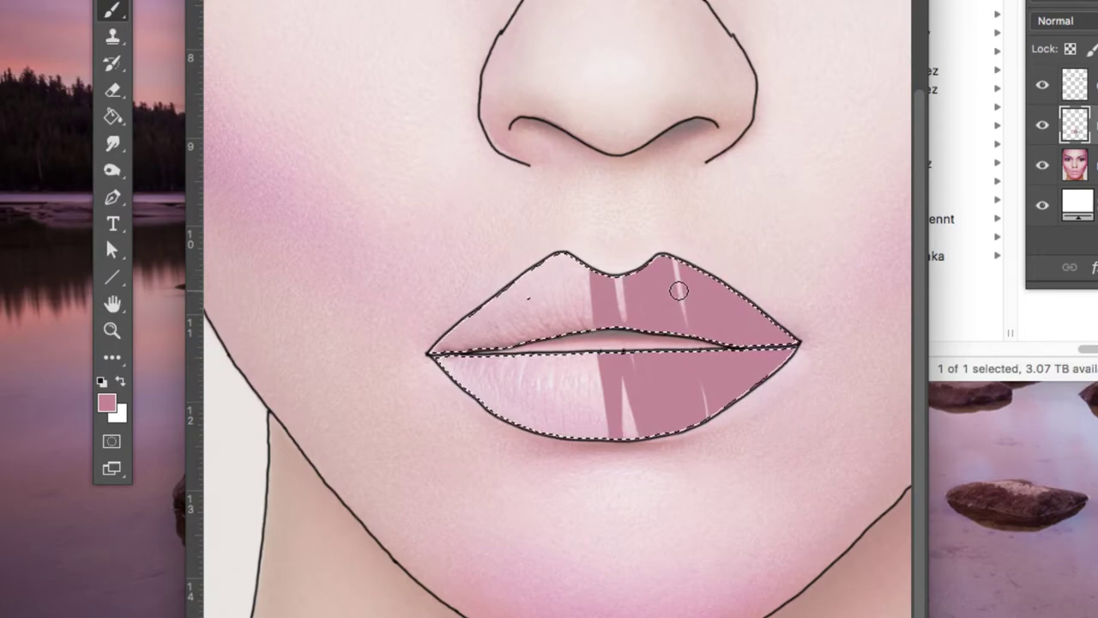
{"action": "key", "text": "bracketright"}
{"action": "key", "text": "bracketright"}
{"action": "key", "text": "bracketright"}
{"action": "key", "text": "bracketright"}
{"action": "key", "text": "bracketright"}
{"action": "key", "text": "bracketright"}
{"action": "key", "text": "bracketright"}
{"action": "key", "text": "bracketright"}
{"action": "mouse_move", "coordinate": [649, 283]}
{"action": "left_mouse_down"}
{"action": "mouse_move", "coordinate": [608, 368]}
{"action": "mouse_move", "coordinate": [580, 438]}
{"action": "left_mouse_up"}
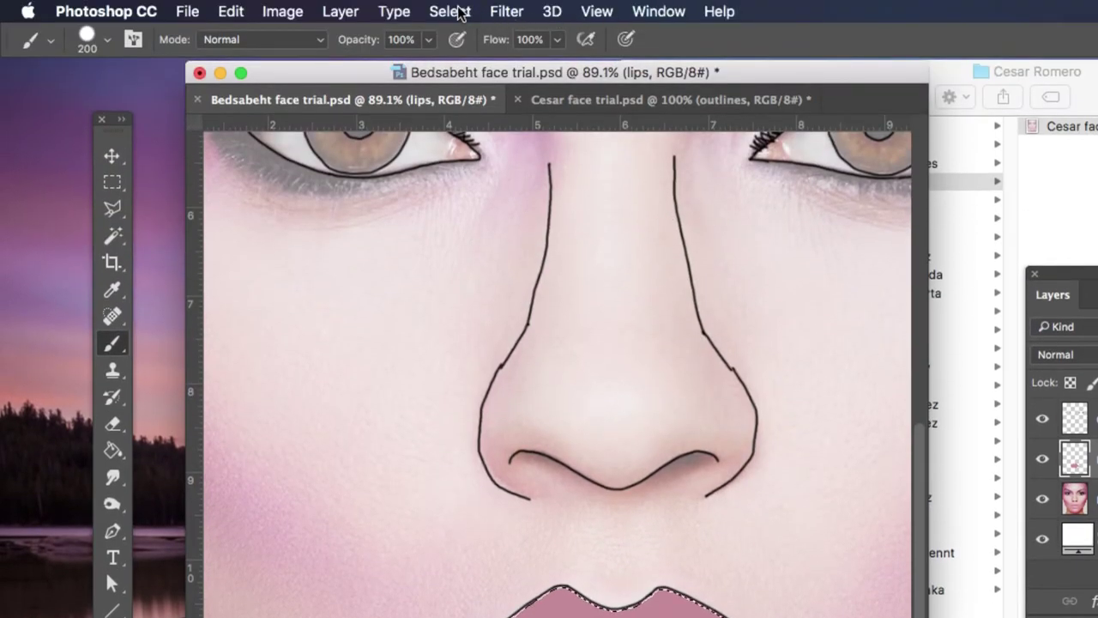
{"action": "left_click", "coordinate": [449, 11]}
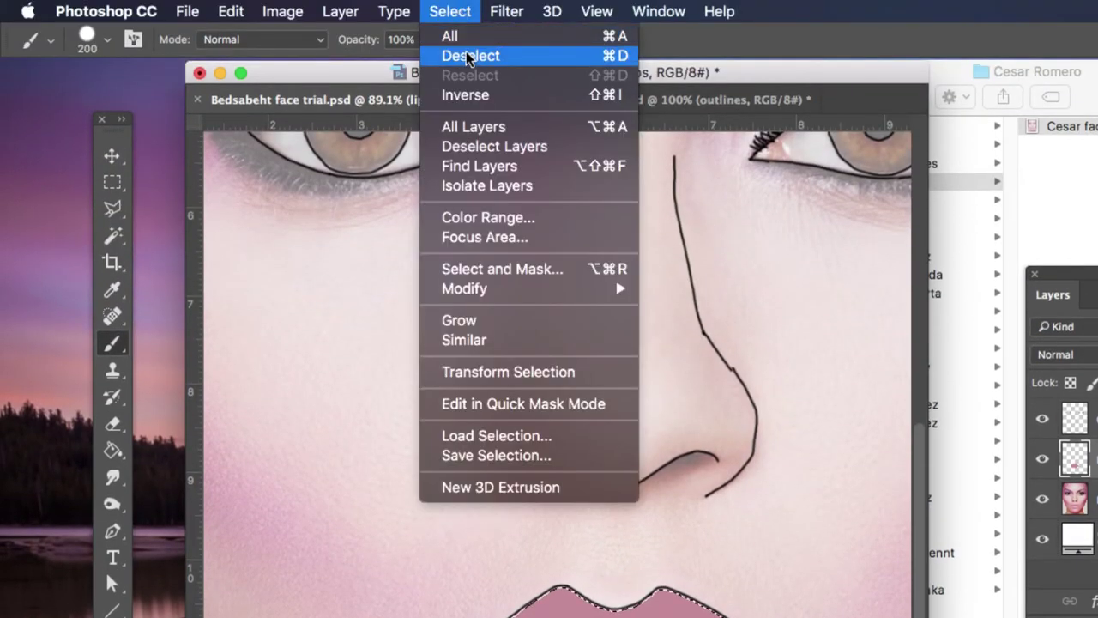
{"action": "left_click", "coordinate": [619, 57]}
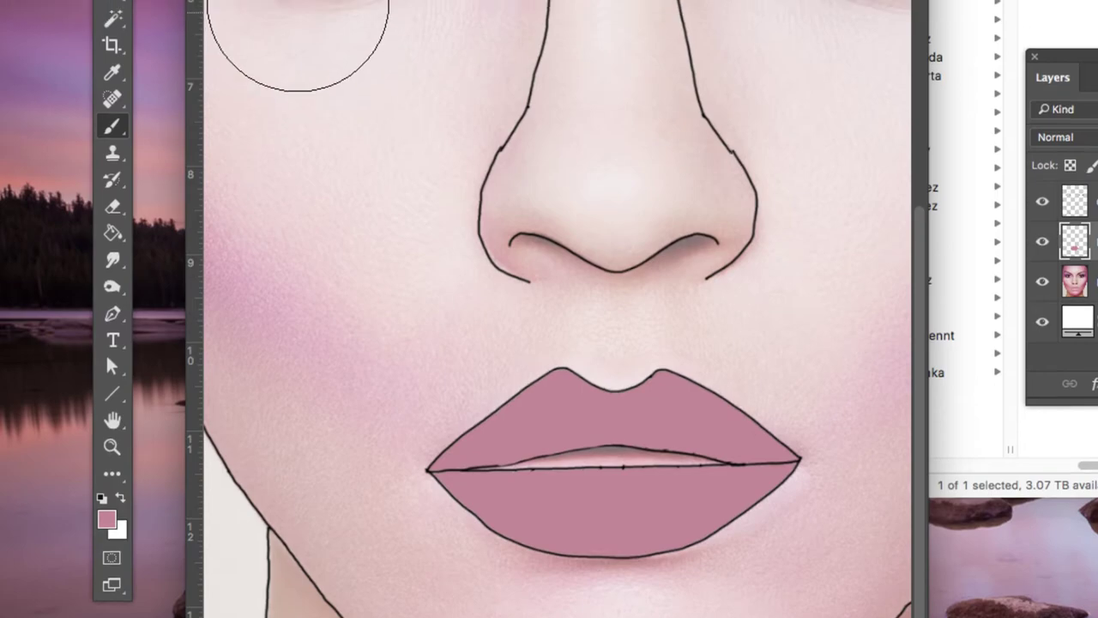
Step: Close both open face documents, including Cesar face trial, without saving
{"action": "key", "text": "super+w"}
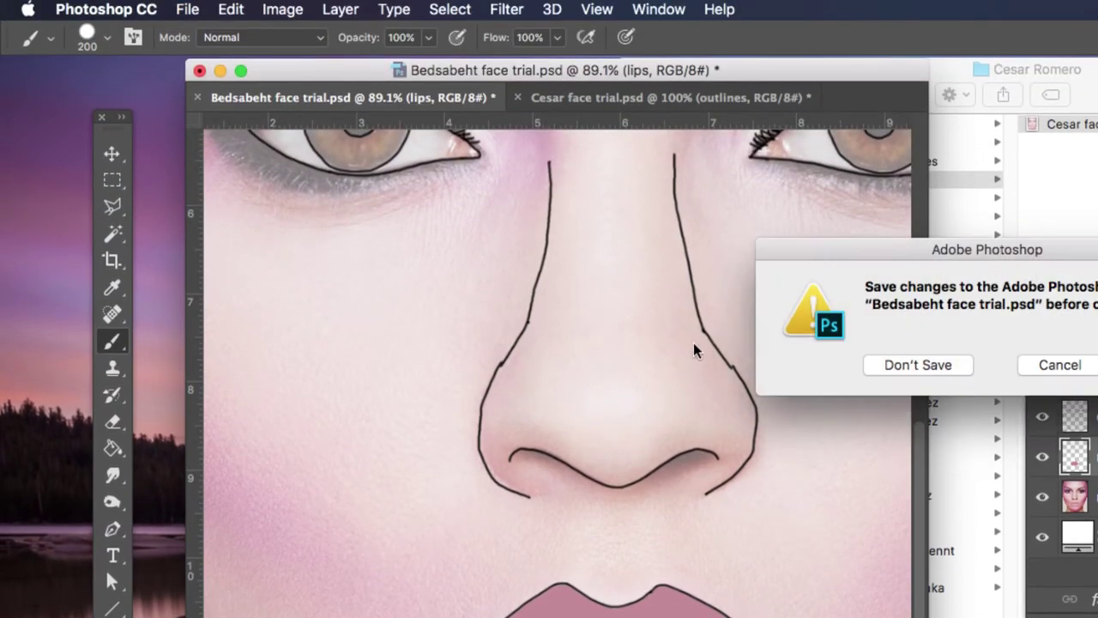
{"action": "left_click", "coordinate": [871, 367]}
{"action": "key", "text": "super+w"}
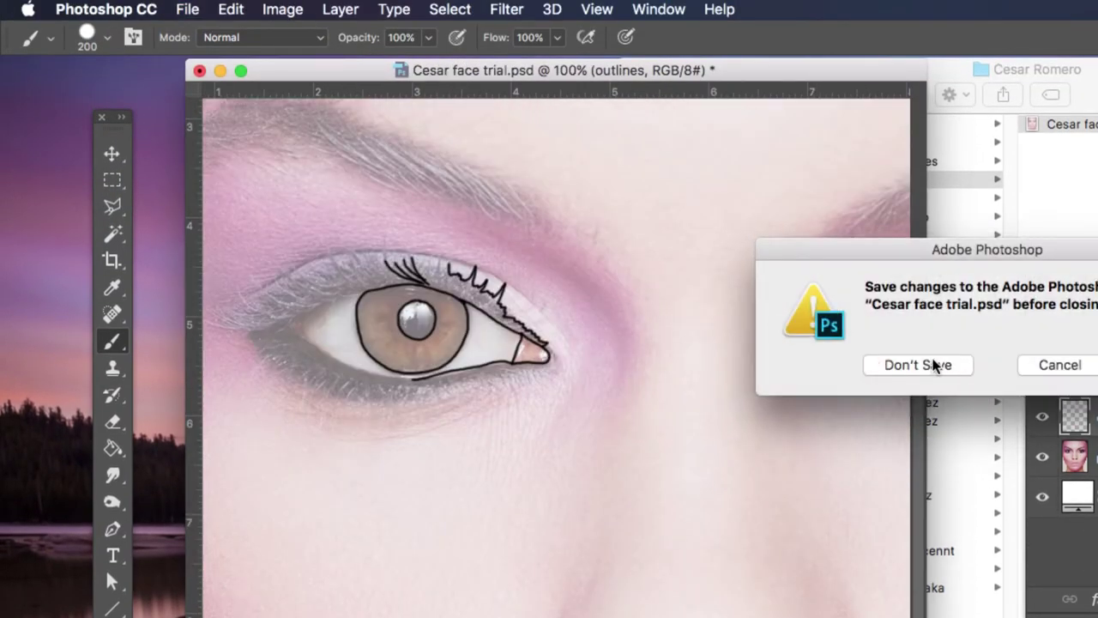
{"action": "left_click", "coordinate": [915, 367]}
Step: Reopen Bedsabeht face trial.psd from the recent files list
{"action": "left_click", "coordinate": [187, 9]}
{"action": "mouse_move", "coordinate": [231, 114]}
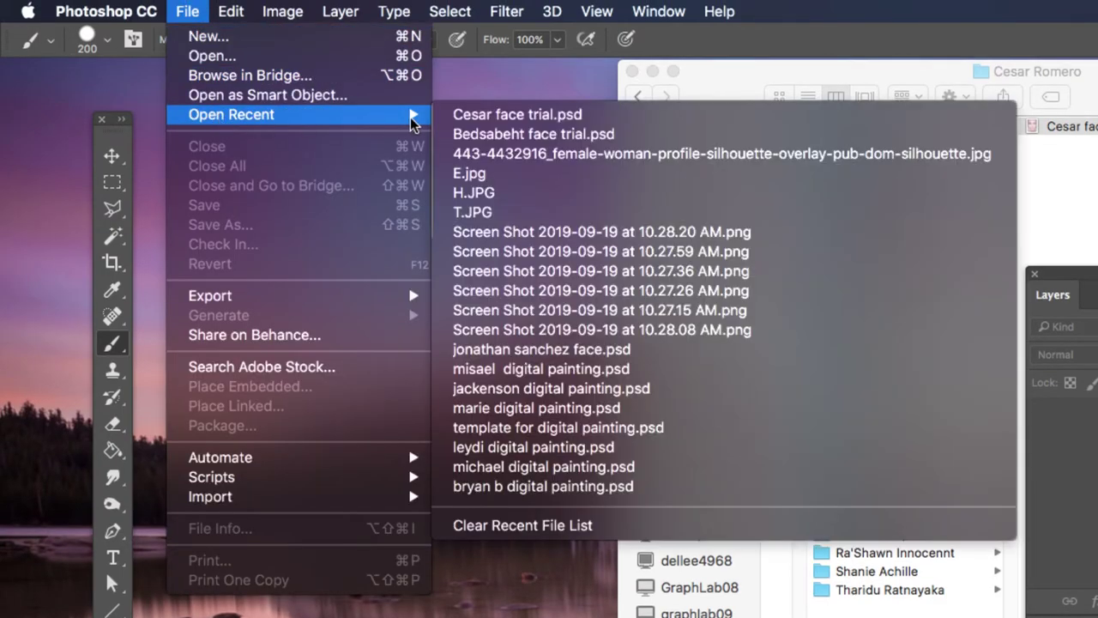
{"action": "left_click", "coordinate": [467, 135]}
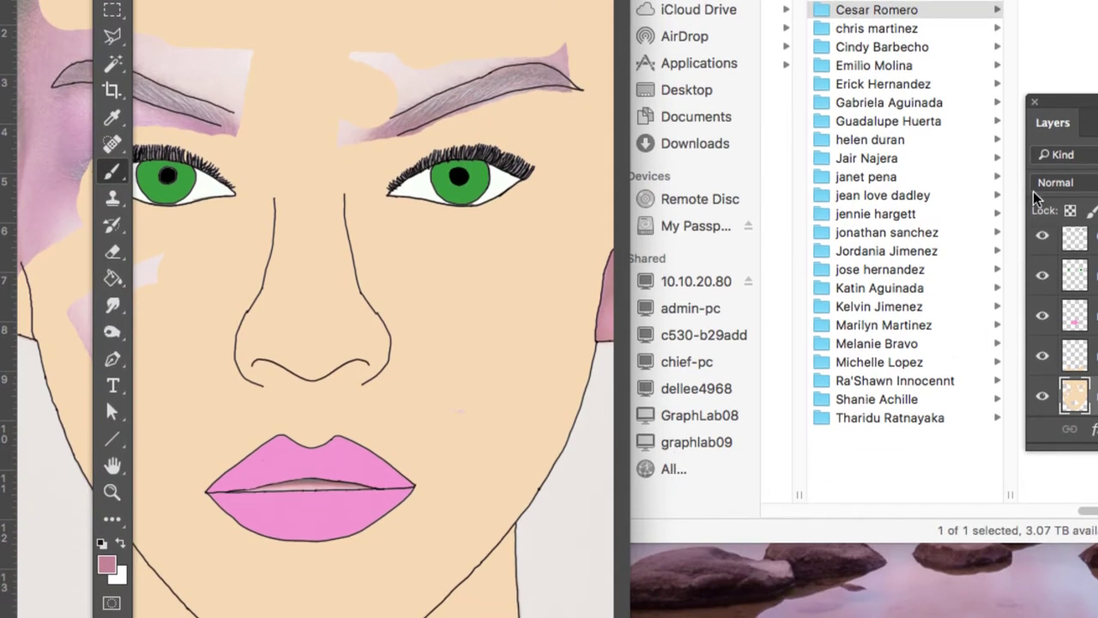
Step: Place the Layers panel beside the face, enlarge it, and check the Neck, Lips, Eyes and Outlines layers
{"action": "left_click_drag", "start_coordinate": [1070, 107], "coordinate": [703, 84]}
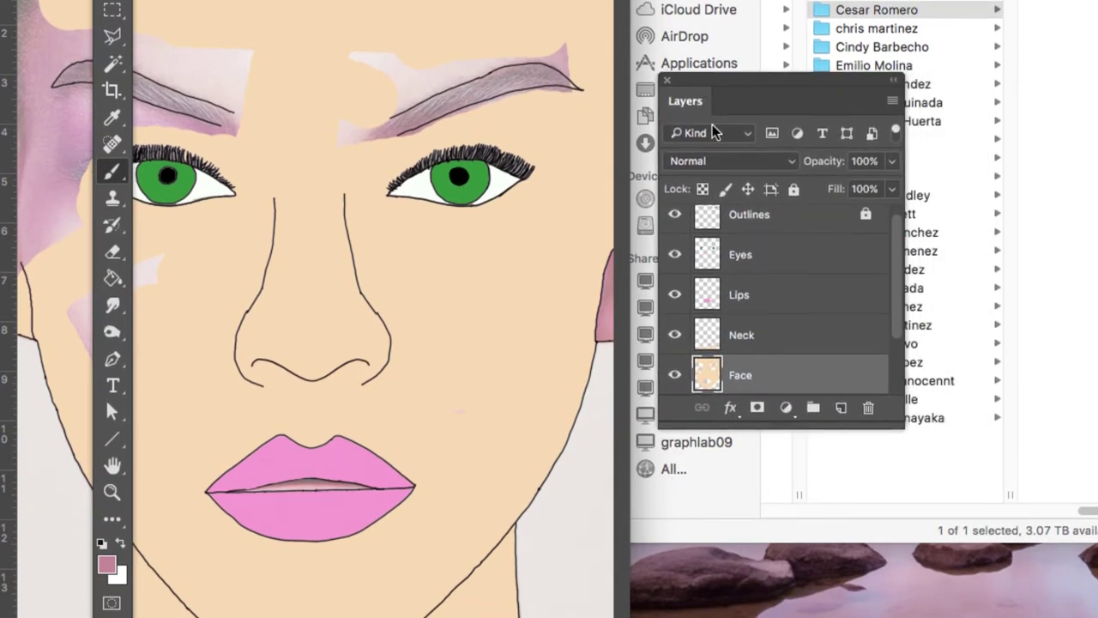
{"action": "left_click_drag", "start_coordinate": [809, 427], "coordinate": [811, 532]}
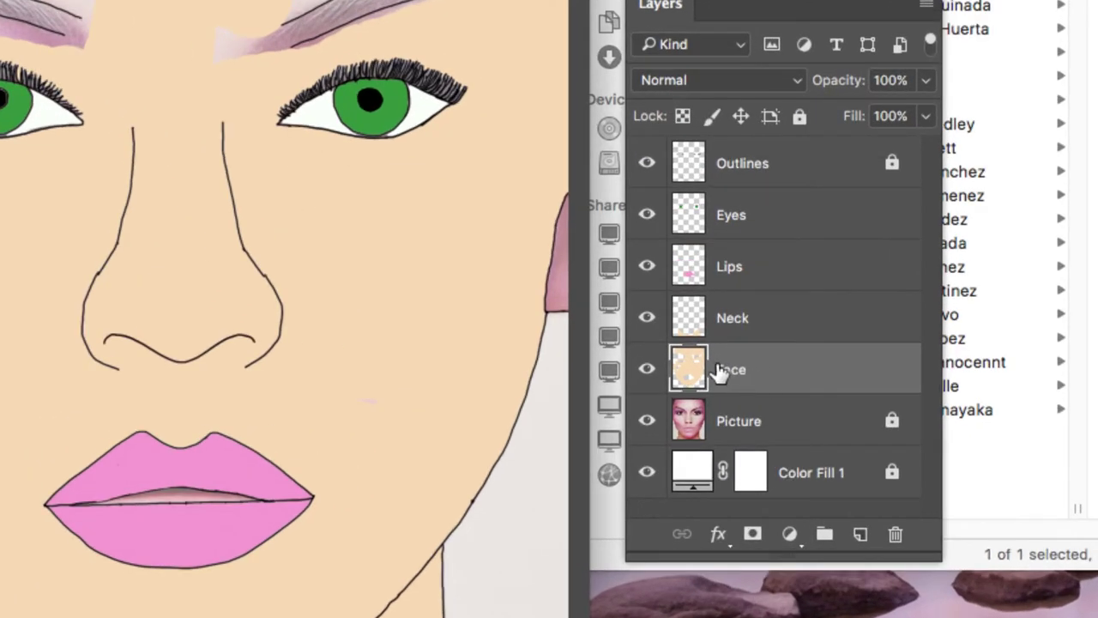
{"action": "left_click", "coordinate": [751, 324]}
{"action": "left_click", "coordinate": [746, 270]}
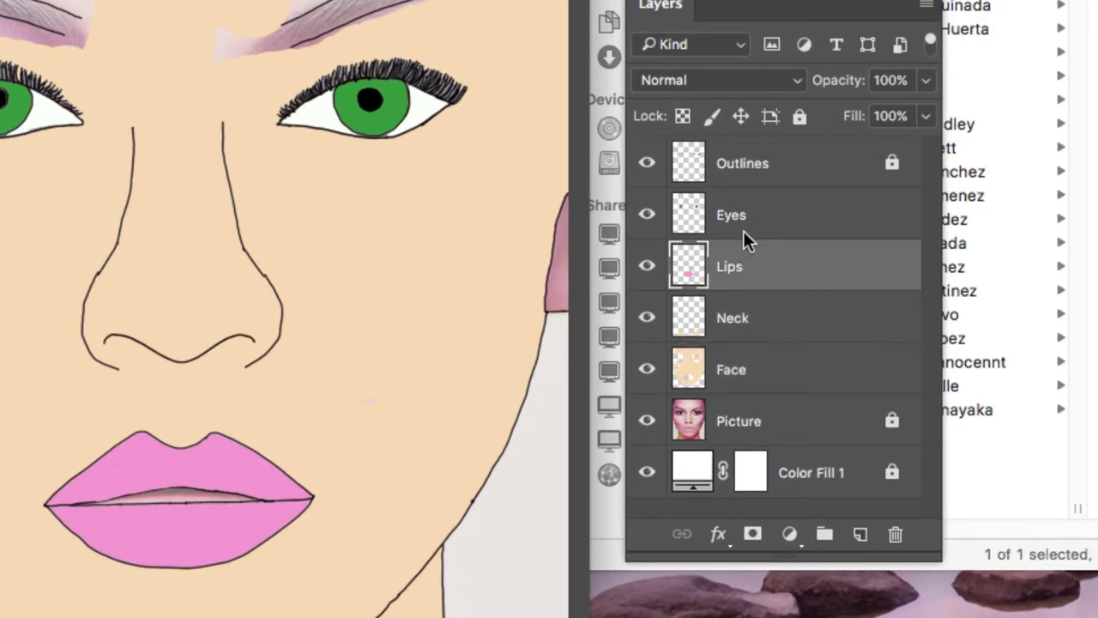
{"action": "left_click", "coordinate": [744, 218]}
{"action": "left_click", "coordinate": [748, 171]}
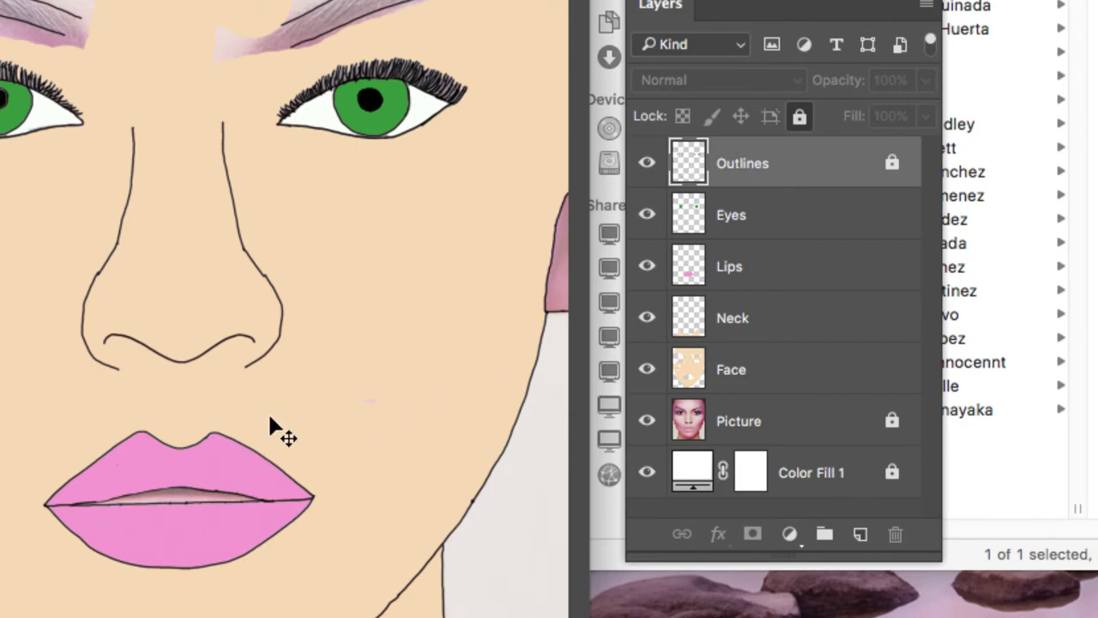
Step: Zoom in on the lips and lock transparent pixels on the Lips layer
{"action": "scroll", "coordinate": [268, 410], "scroll_direction": "up", "scroll_amount": 6}
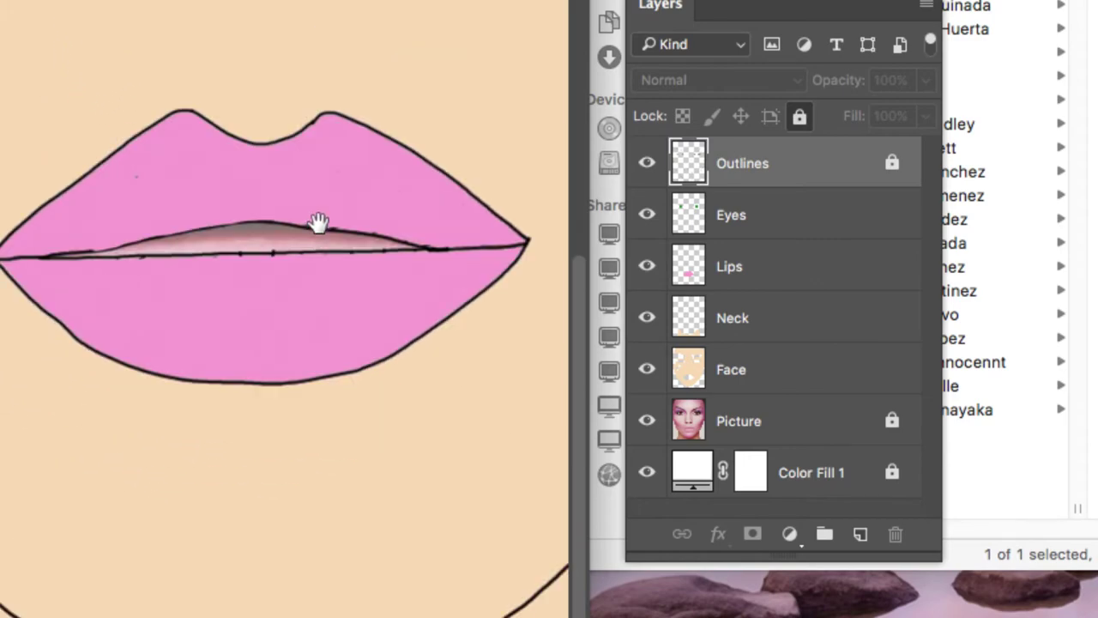
{"action": "left_click", "coordinate": [803, 273]}
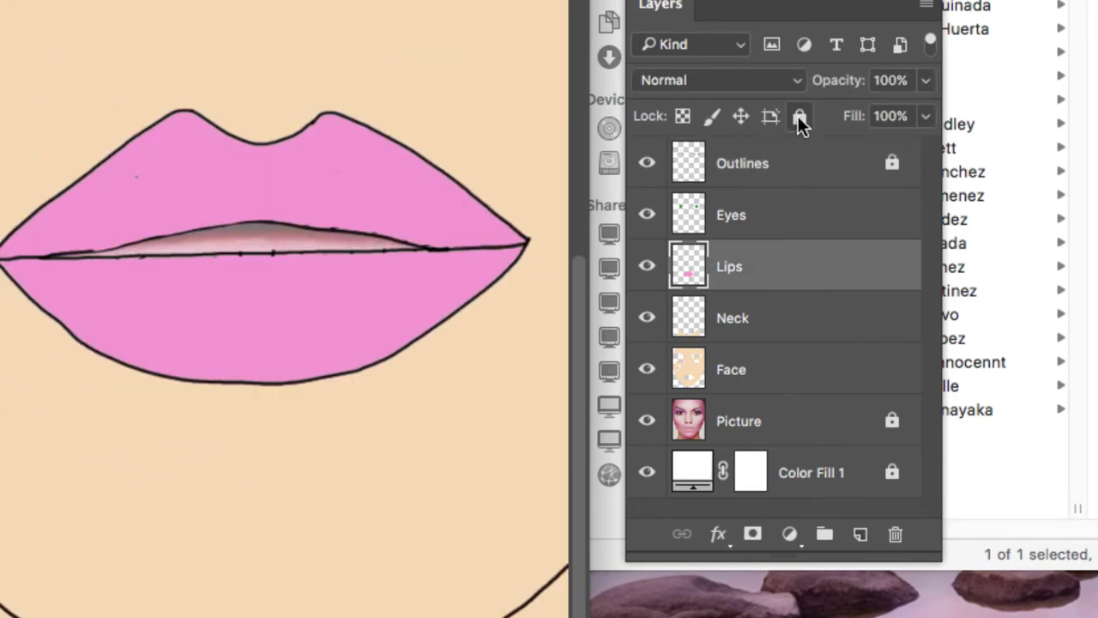
{"action": "left_click", "coordinate": [682, 119]}
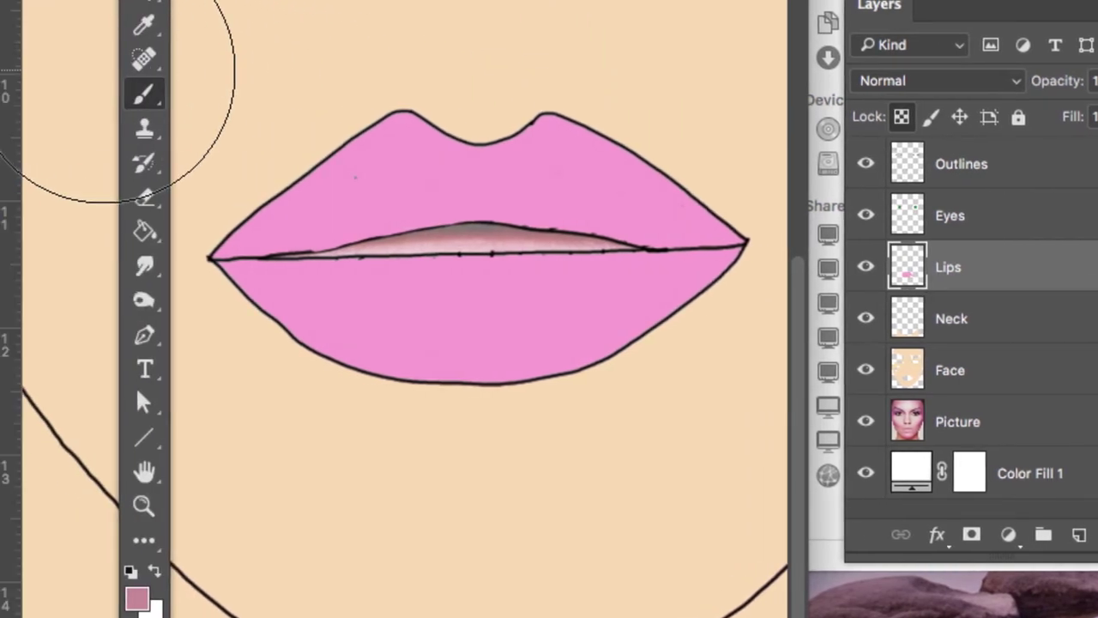
Step: Switch to the Brush tool with dark mauve #8d4456 as the foreground colour
{"action": "right_click", "coordinate": [143, 93]}
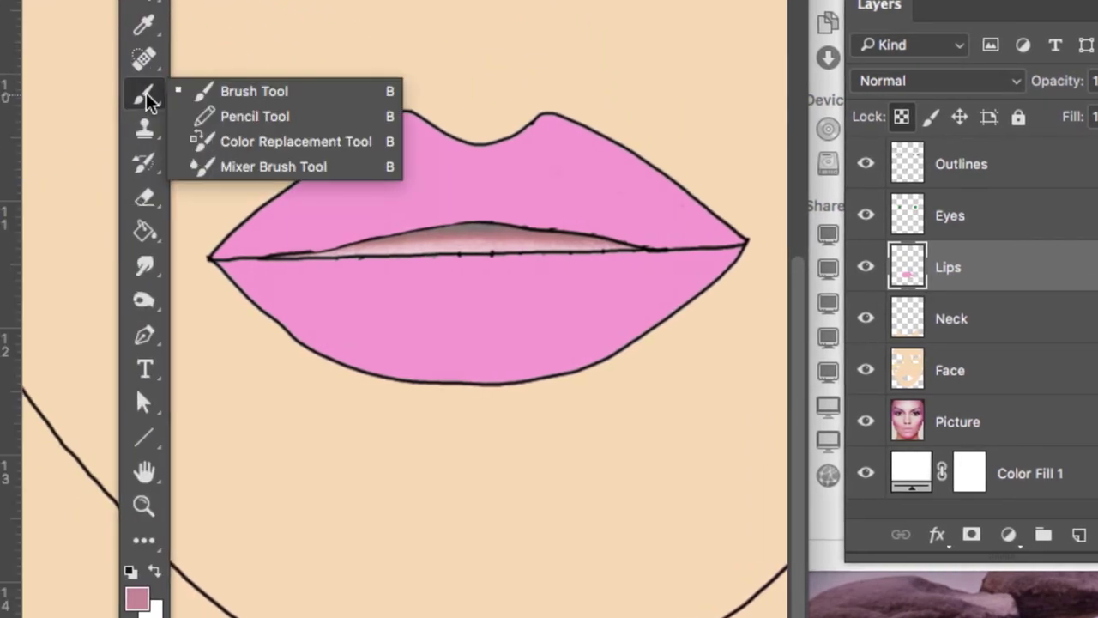
{"action": "left_click", "coordinate": [181, 96]}
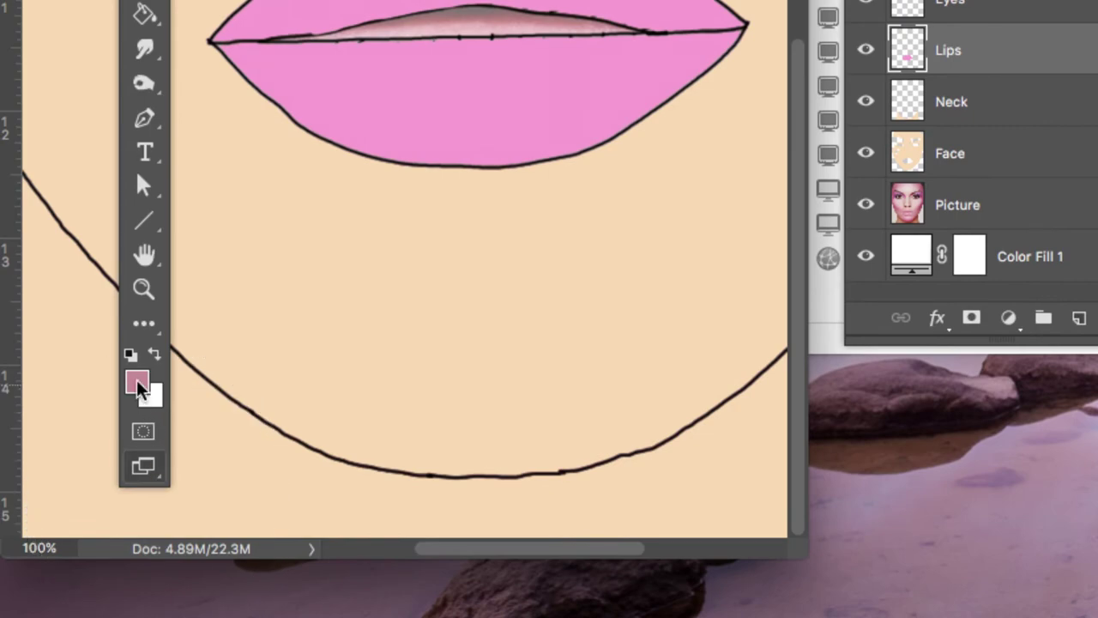
{"action": "left_click", "coordinate": [138, 383]}
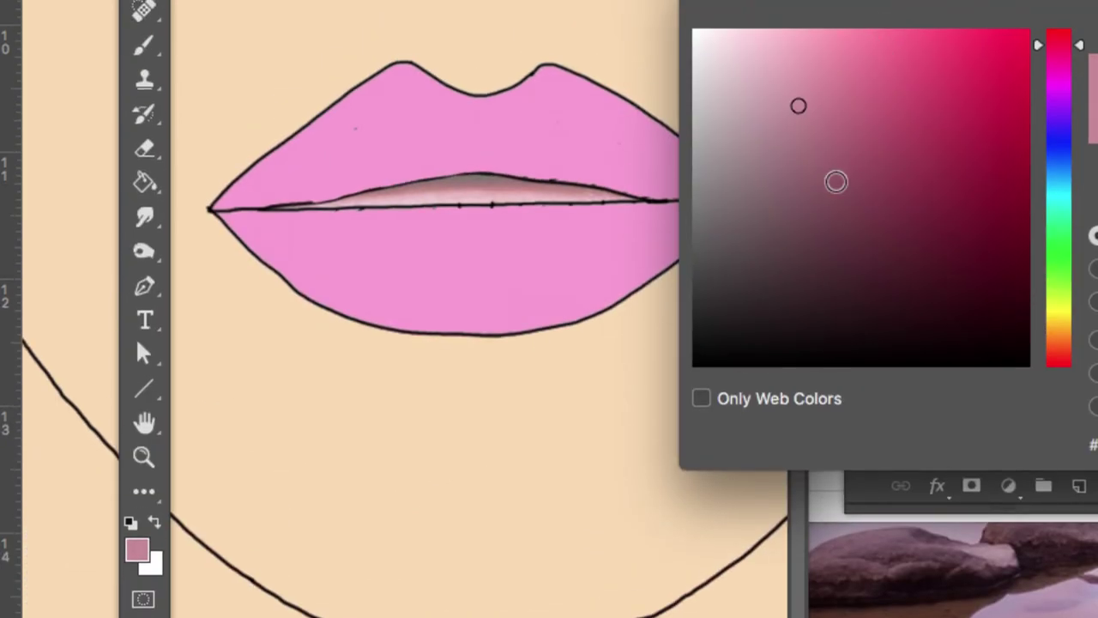
{"action": "left_click", "coordinate": [836, 182]}
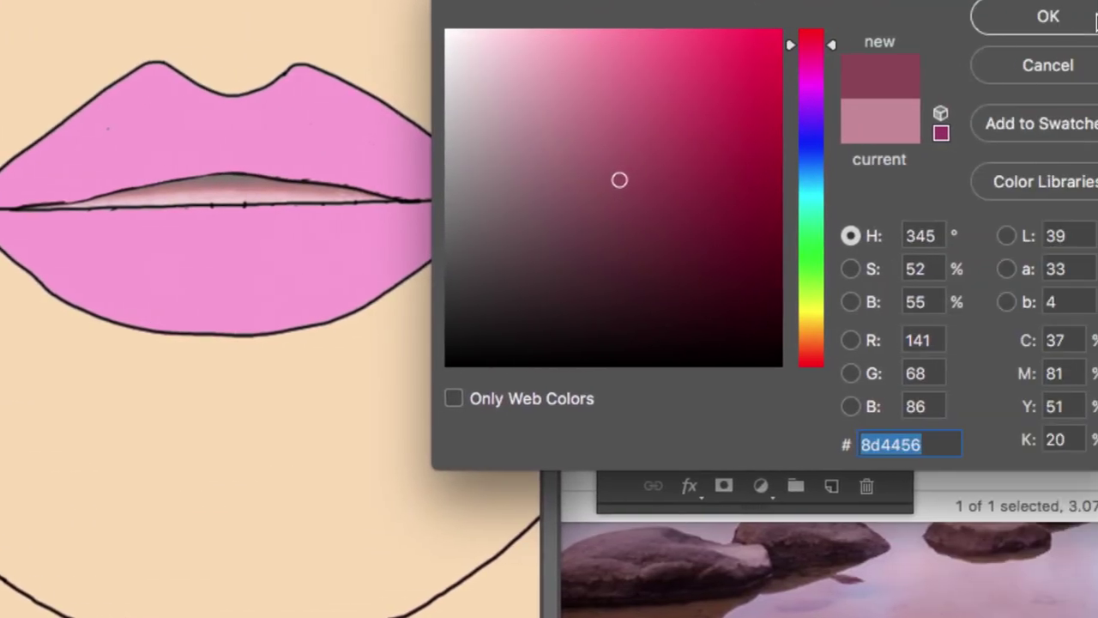
{"action": "left_click", "coordinate": [1097, 12]}
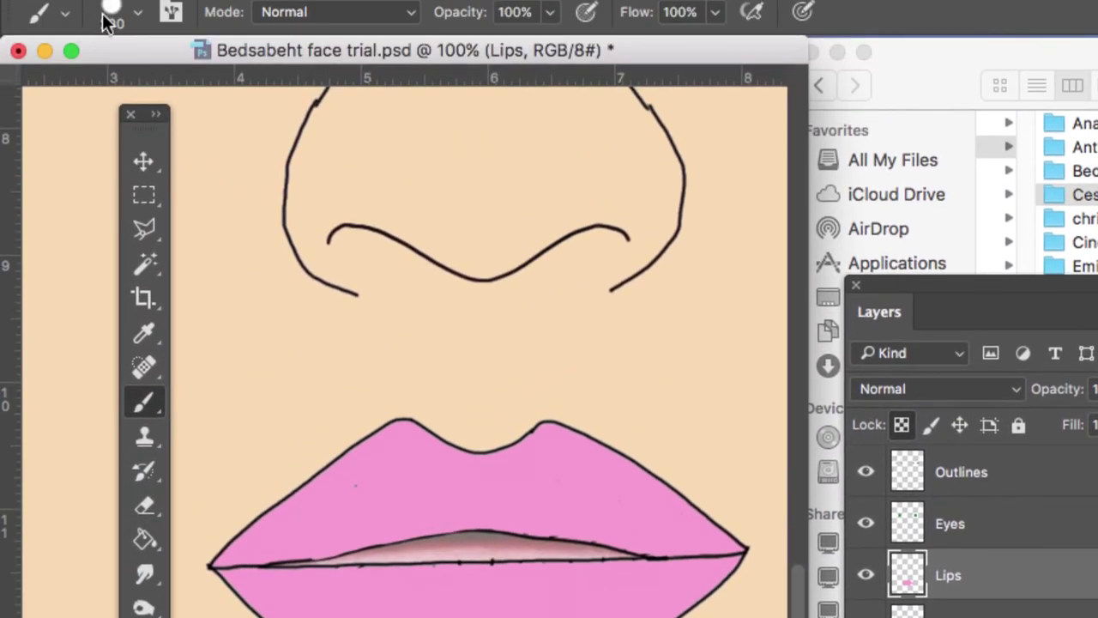
Step: Set the brush to 73 px and shade the upper lip's top edge and lower lip's left and bottom edges
{"action": "left_click", "coordinate": [137, 16]}
{"action": "left_click_drag", "start_coordinate": [200, 85], "coordinate": [207, 87]}
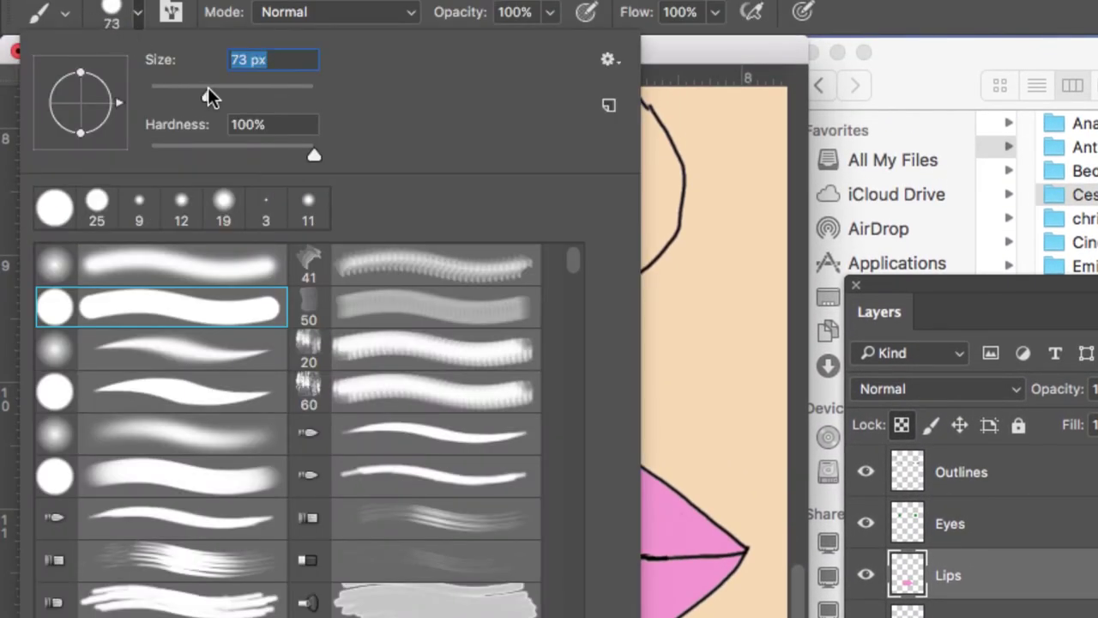
{"action": "left_click", "coordinate": [664, 62]}
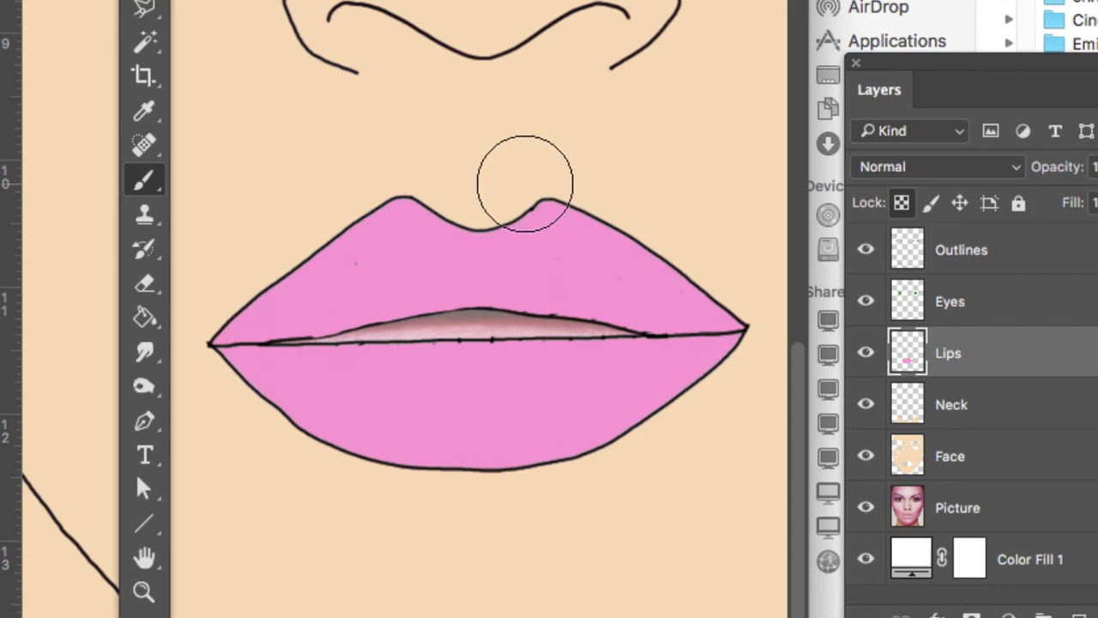
{"action": "mouse_move", "coordinate": [753, 269]}
{"action": "left_mouse_down"}
{"action": "mouse_move", "coordinate": [719, 265]}
{"action": "mouse_move", "coordinate": [569, 180]}
{"action": "mouse_move", "coordinate": [434, 183]}
{"action": "mouse_move", "coordinate": [355, 166]}
{"action": "left_mouse_up"}
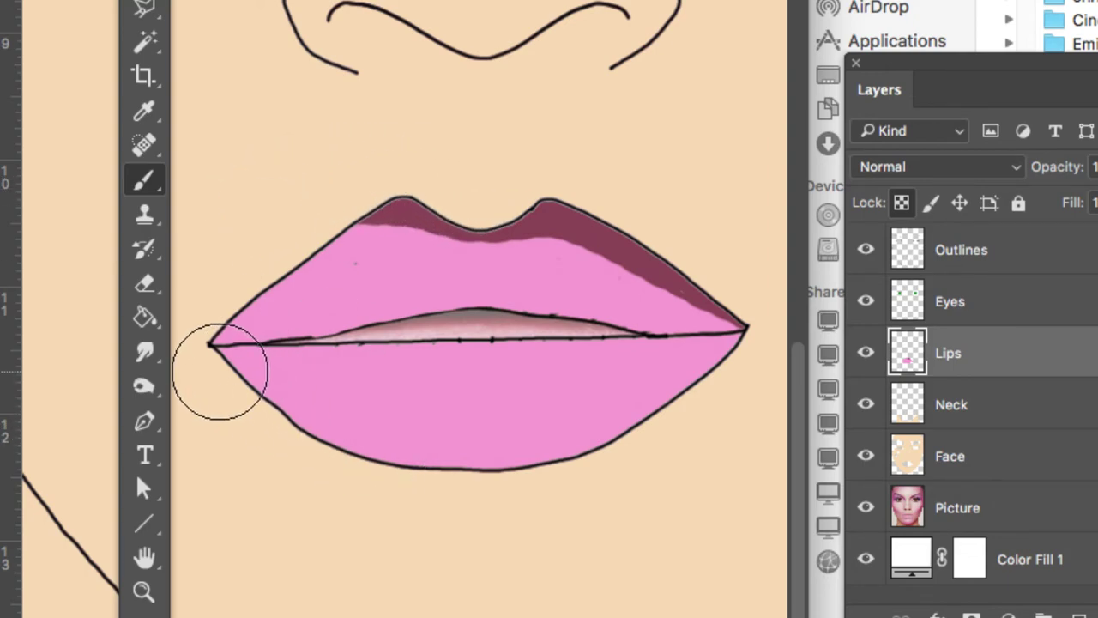
{"action": "mouse_move", "coordinate": [220, 371]}
{"action": "left_mouse_down"}
{"action": "mouse_move", "coordinate": [283, 438]}
{"action": "mouse_move", "coordinate": [377, 479]}
{"action": "mouse_move", "coordinate": [485, 507]}
{"action": "left_mouse_up"}
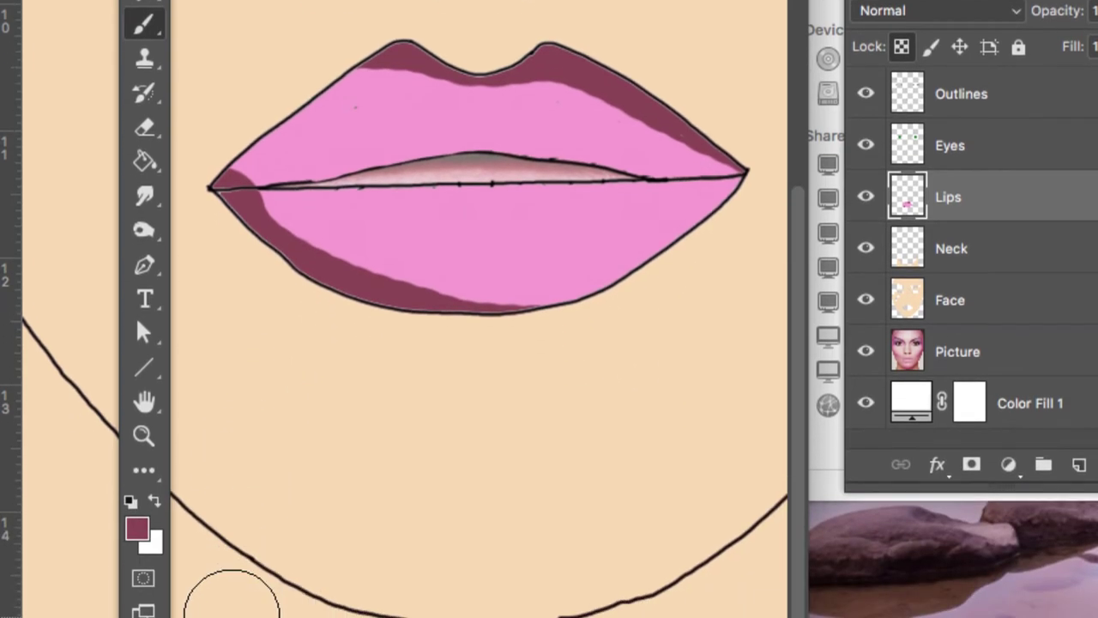
Step: Paint pale pink #f9ced9 highlights along the mouth line with a smaller brush
{"action": "left_click", "coordinate": [138, 529]}
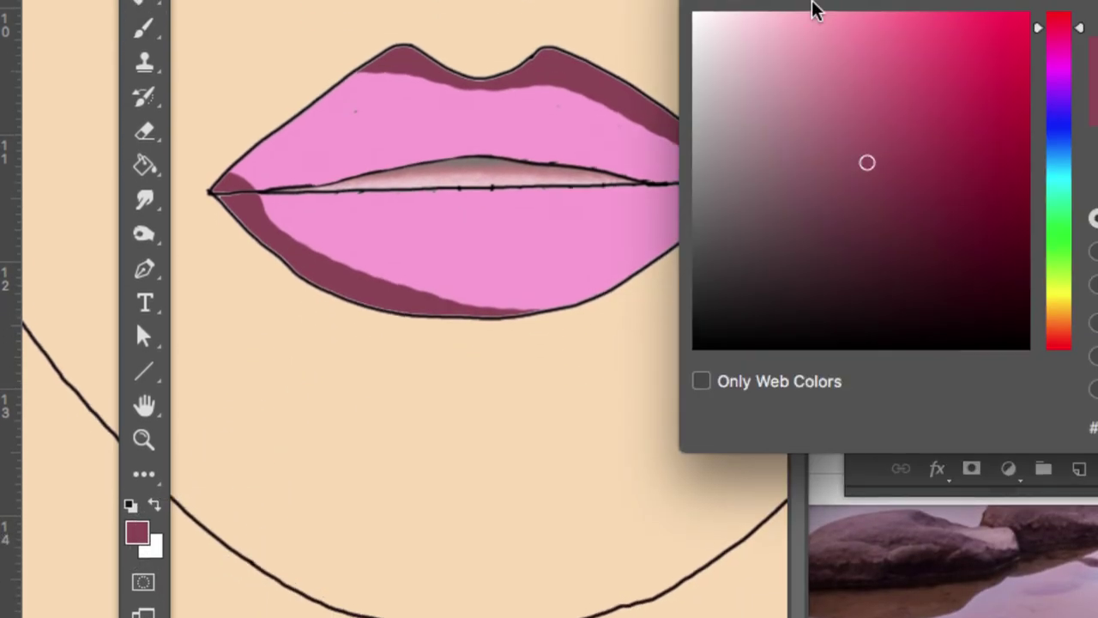
{"action": "left_click", "coordinate": [751, 23]}
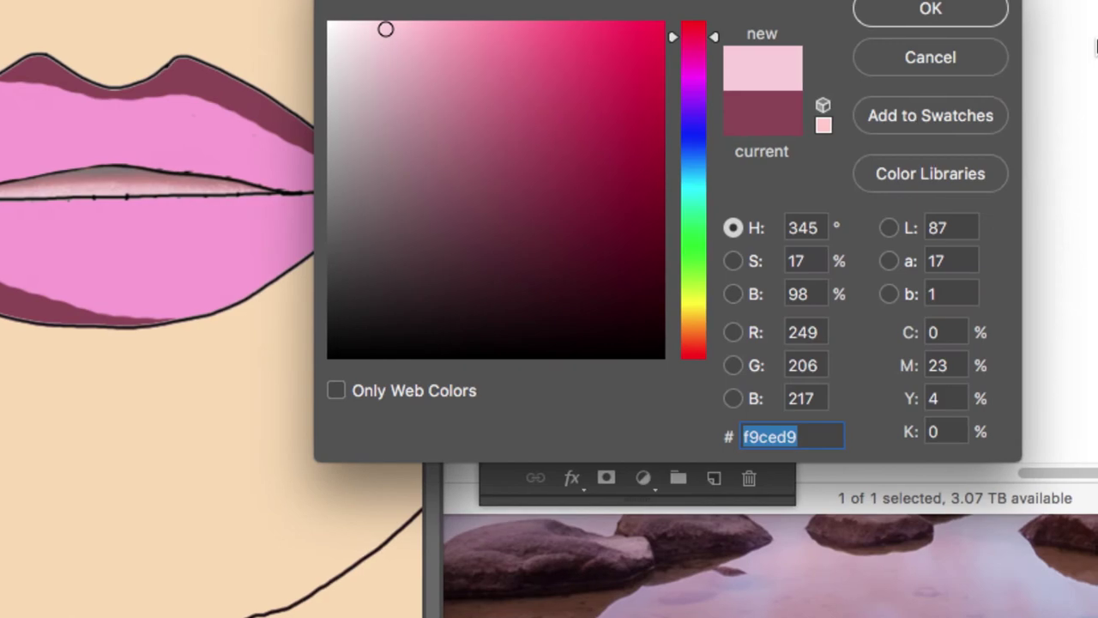
{"action": "left_click", "coordinate": [958, 21]}
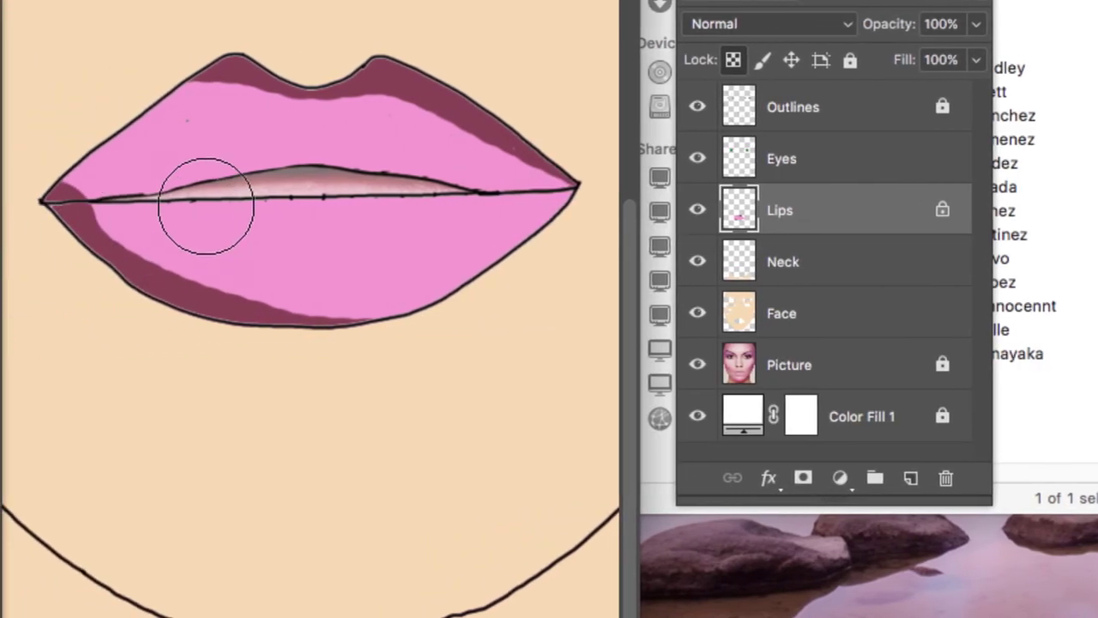
{"action": "key", "text": "bracketleft"}
{"action": "key", "text": "bracketleft"}
{"action": "key", "text": "bracketleft"}
{"action": "key", "text": "bracketleft"}
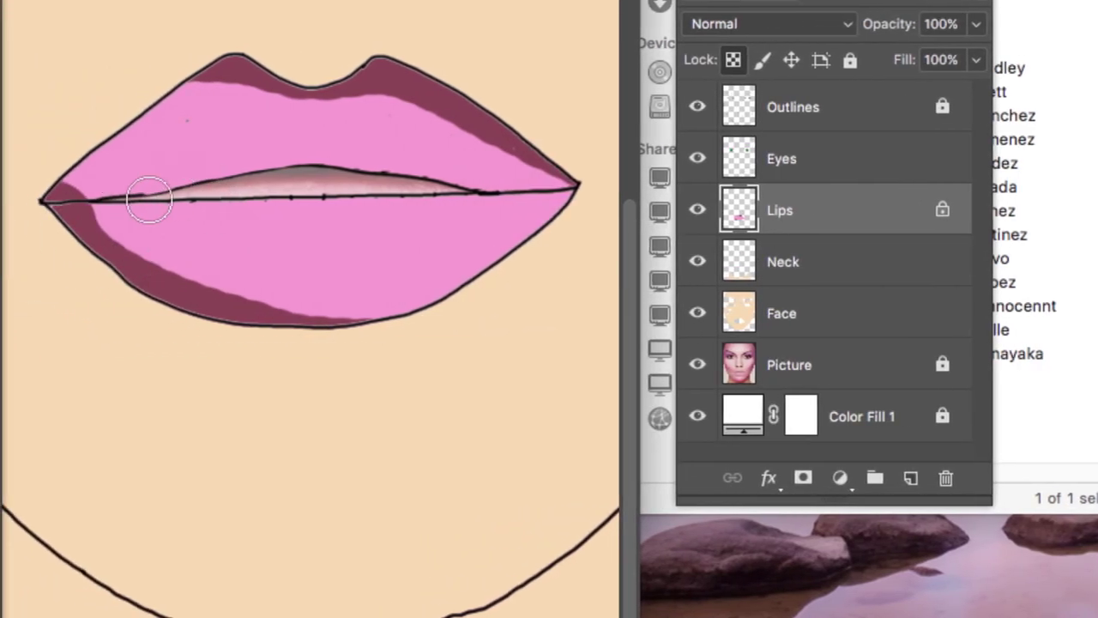
{"action": "mouse_move", "coordinate": [128, 197]}
{"action": "left_mouse_down"}
{"action": "mouse_move", "coordinate": [374, 173]}
{"action": "mouse_move", "coordinate": [607, 190]}
{"action": "left_mouse_up"}
{"action": "left_click_drag", "start_coordinate": [147, 197], "coordinate": [15, 191]}
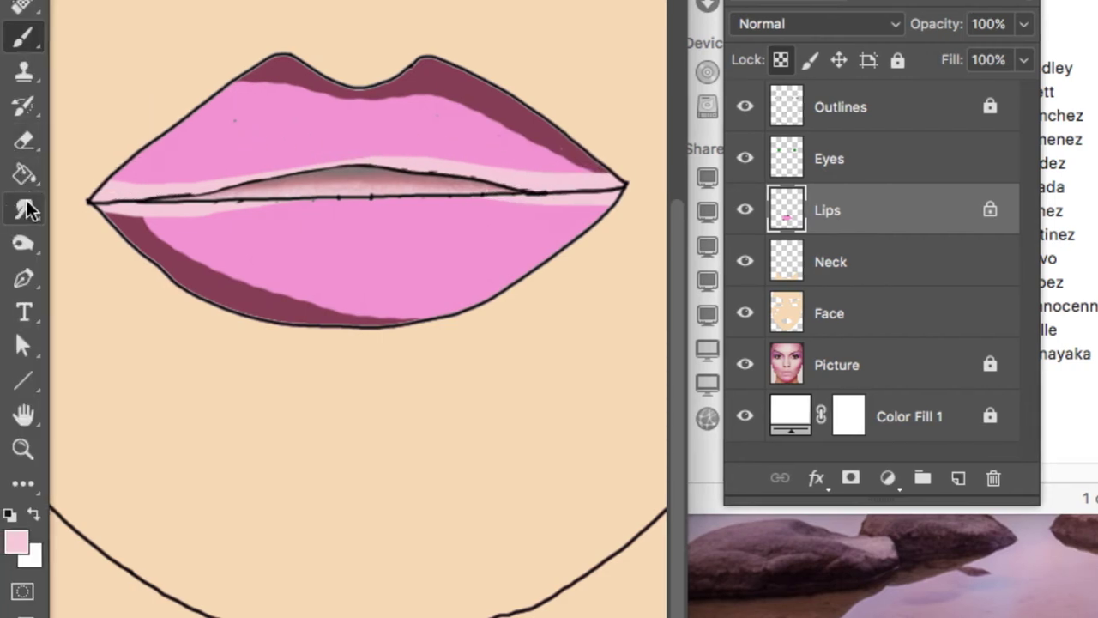
Step: With the Smudge tool, blend the upper lip's dark edge and the lower lip's left shading inward
{"action": "left_click", "coordinate": [25, 211]}
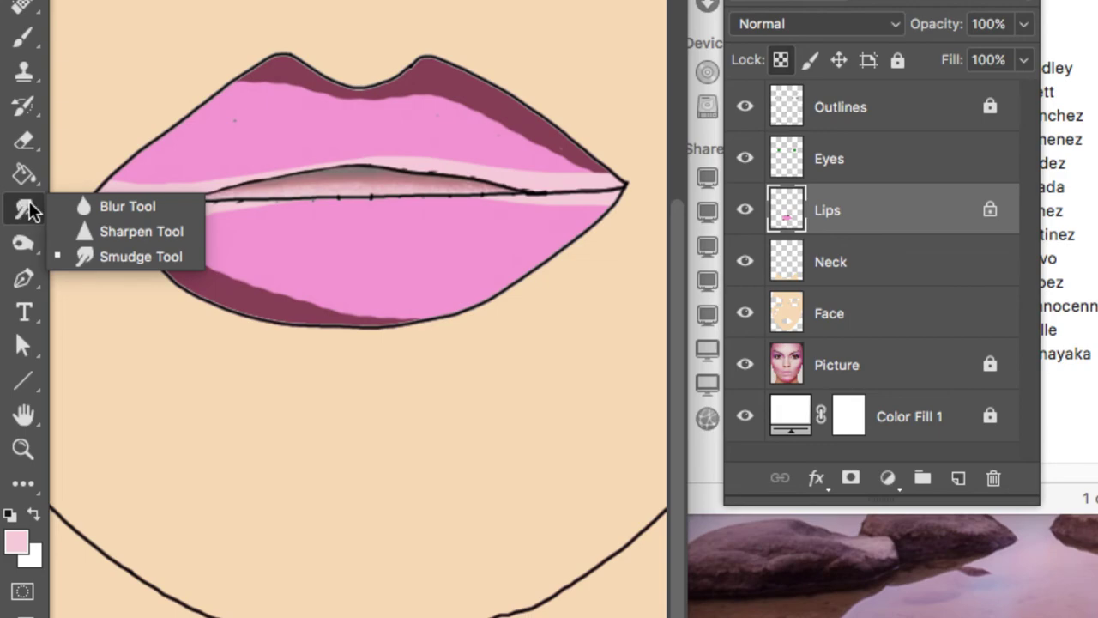
{"action": "left_click", "coordinate": [101, 256]}
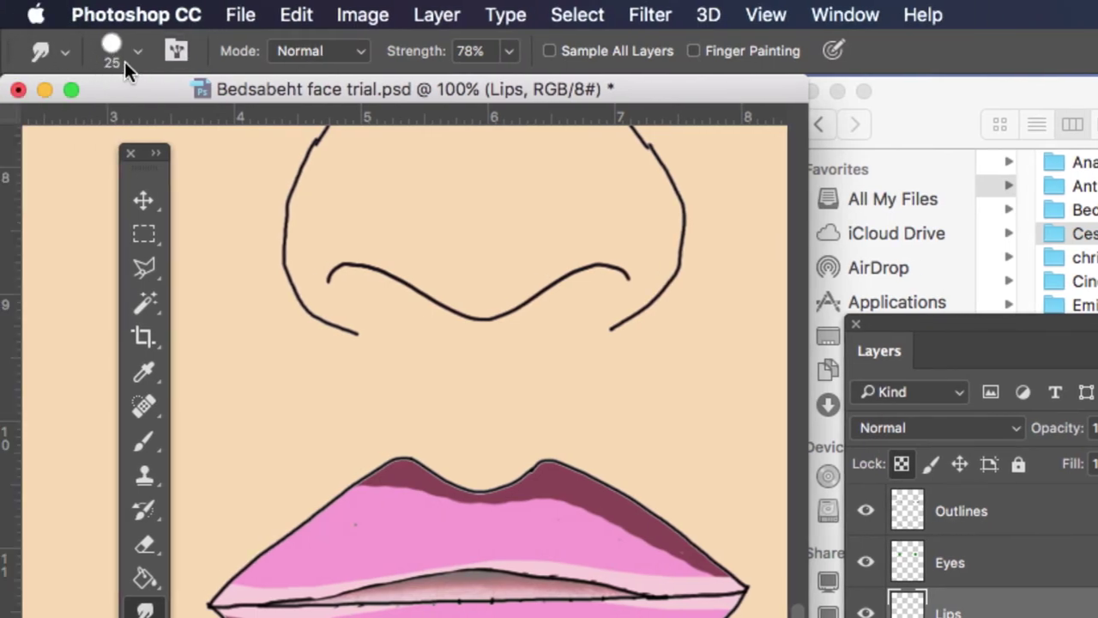
{"action": "left_click", "coordinate": [510, 51]}
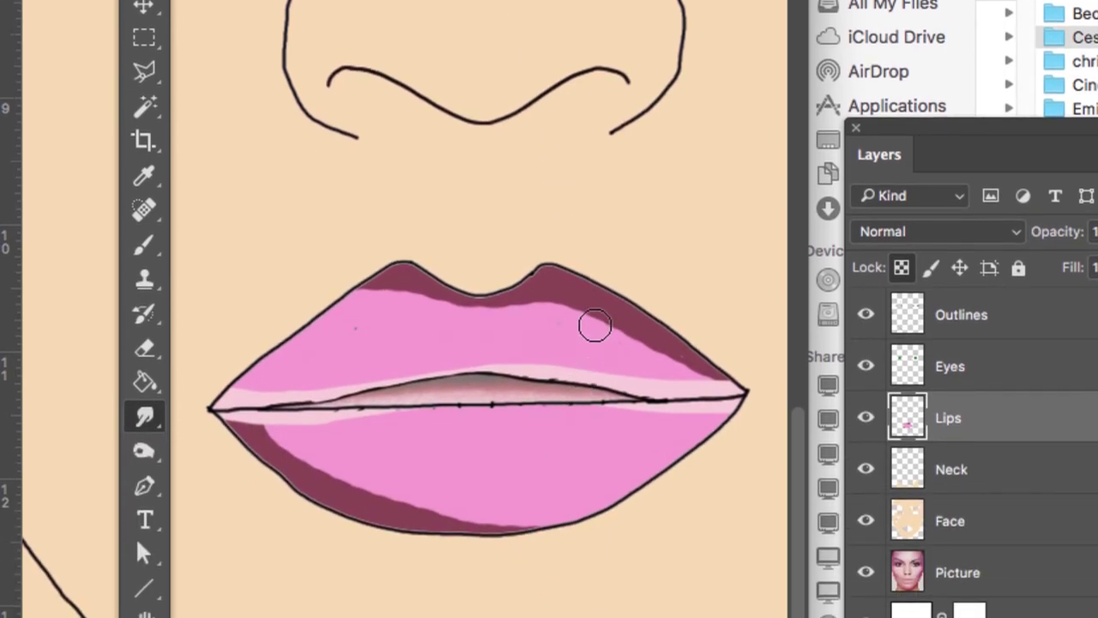
{"action": "mouse_move", "coordinate": [595, 324]}
{"action": "left_mouse_down"}
{"action": "mouse_move", "coordinate": [594, 381]}
{"action": "mouse_move", "coordinate": [606, 322]}
{"action": "mouse_move", "coordinate": [608, 400]}
{"action": "mouse_move", "coordinate": [632, 399]}
{"action": "mouse_move", "coordinate": [640, 371]}
{"action": "mouse_move", "coordinate": [692, 388]}
{"action": "mouse_move", "coordinate": [657, 357]}
{"action": "mouse_move", "coordinate": [599, 354]}
{"action": "mouse_move", "coordinate": [582, 368]}
{"action": "mouse_move", "coordinate": [519, 291]}
{"action": "mouse_move", "coordinate": [445, 372]}
{"action": "mouse_move", "coordinate": [416, 348]}
{"action": "mouse_move", "coordinate": [395, 295]}
{"action": "mouse_move", "coordinate": [373, 301]}
{"action": "mouse_move", "coordinate": [368, 323]}
{"action": "mouse_move", "coordinate": [366, 294]}
{"action": "mouse_move", "coordinate": [353, 295]}
{"action": "mouse_move", "coordinate": [321, 339]}
{"action": "mouse_move", "coordinate": [283, 351]}
{"action": "mouse_move", "coordinate": [252, 392]}
{"action": "left_mouse_up"}
{"action": "mouse_move", "coordinate": [331, 439]}
{"action": "left_mouse_down"}
{"action": "mouse_move", "coordinate": [391, 451]}
{"action": "mouse_move", "coordinate": [393, 478]}
{"action": "mouse_move", "coordinate": [371, 496]}
{"action": "mouse_move", "coordinate": [435, 508]}
{"action": "mouse_move", "coordinate": [565, 507]}
{"action": "mouse_move", "coordinate": [535, 531]}
{"action": "mouse_move", "coordinate": [630, 513]}
{"action": "mouse_move", "coordinate": [415, 526]}
{"action": "mouse_move", "coordinate": [578, 527]}
{"action": "mouse_move", "coordinate": [589, 507]}
{"action": "mouse_move", "coordinate": [408, 509]}
{"action": "mouse_move", "coordinate": [615, 501]}
{"action": "mouse_move", "coordinate": [393, 484]}
{"action": "mouse_move", "coordinate": [545, 488]}
{"action": "mouse_move", "coordinate": [359, 471]}
{"action": "mouse_move", "coordinate": [468, 448]}
{"action": "mouse_move", "coordinate": [320, 424]}
{"action": "mouse_move", "coordinate": [339, 418]}
{"action": "mouse_move", "coordinate": [396, 499]}
{"action": "mouse_move", "coordinate": [396, 421]}
{"action": "mouse_move", "coordinate": [414, 423]}
{"action": "mouse_move", "coordinate": [454, 471]}
{"action": "left_mouse_up"}
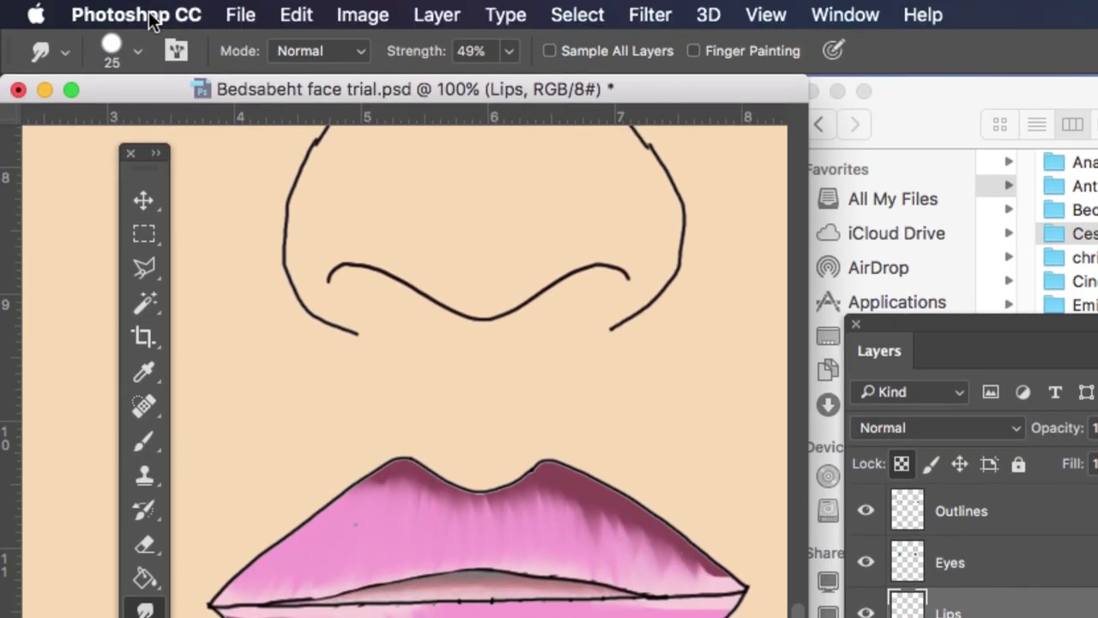
Step: At 11 px and 49% strength, pull dark streaks up from the lower lip and down from the upper lip
{"action": "left_click", "coordinate": [138, 49]}
{"action": "left_click_drag", "start_coordinate": [168, 134], "coordinate": [157, 134]}
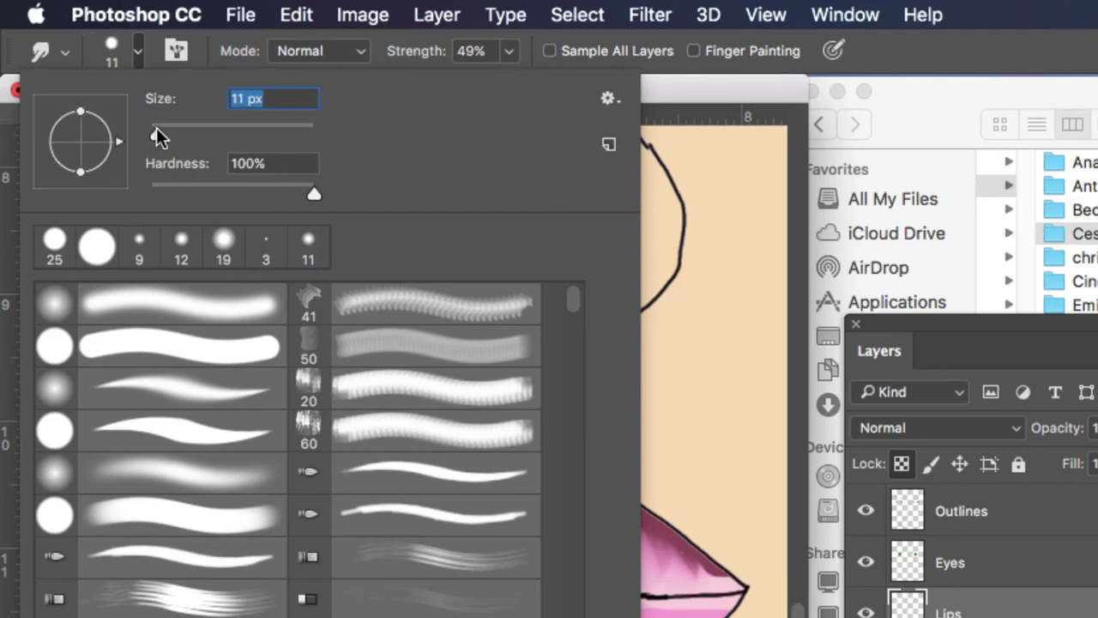
{"action": "key", "text": "Return"}
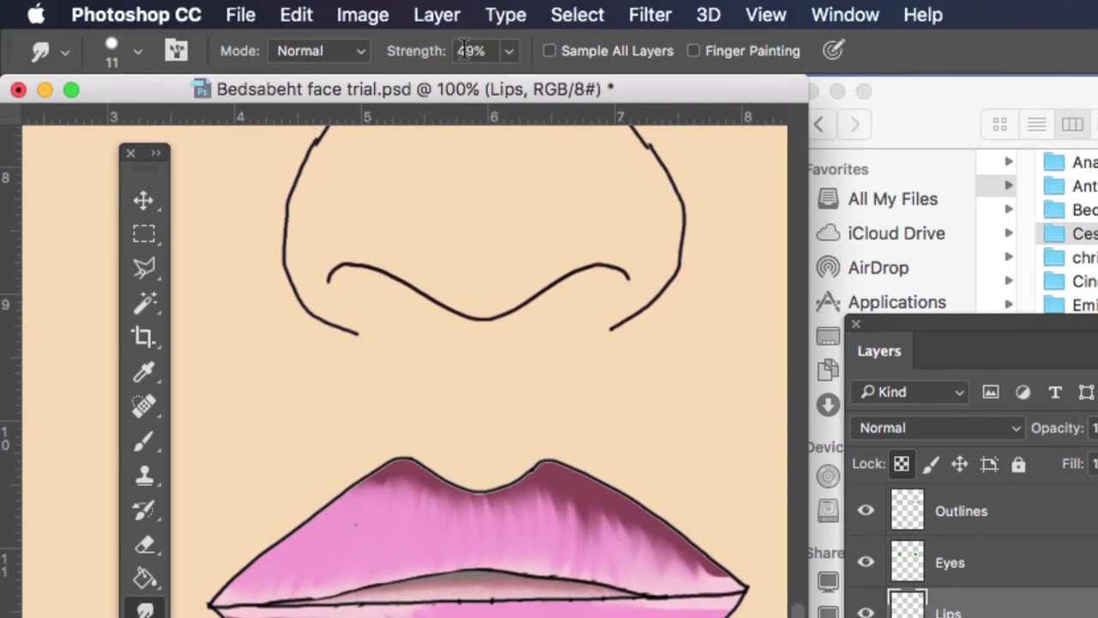
{"action": "left_click", "coordinate": [509, 51]}
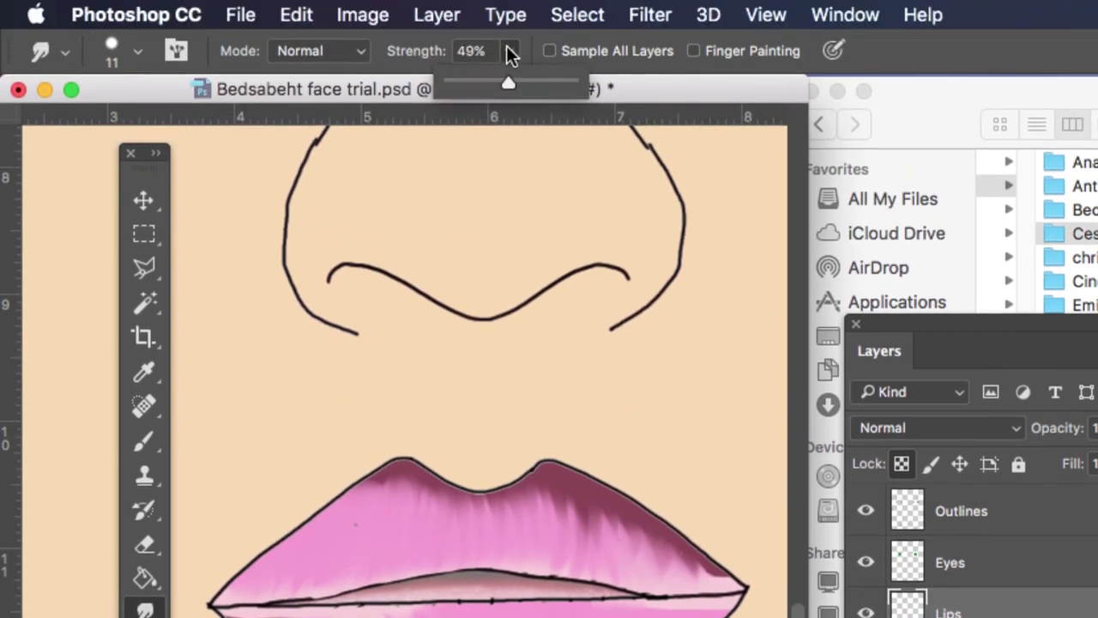
{"action": "left_click", "coordinate": [615, 87]}
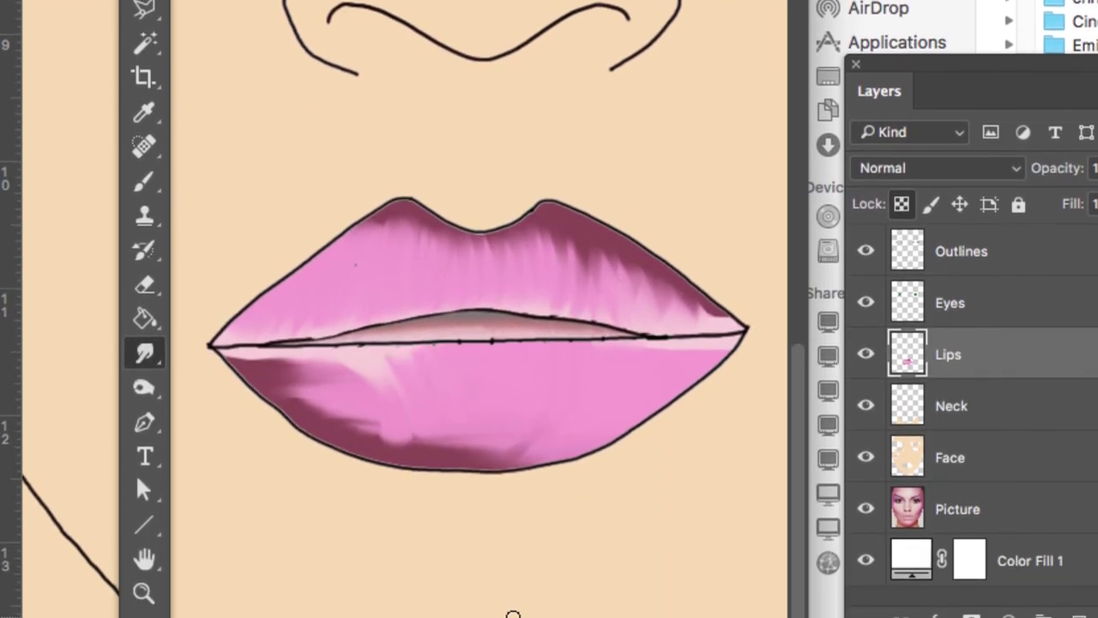
{"action": "mouse_move", "coordinate": [468, 458]}
{"action": "left_mouse_down"}
{"action": "mouse_move", "coordinate": [499, 387]}
{"action": "mouse_move", "coordinate": [482, 438]}
{"action": "mouse_move", "coordinate": [463, 452]}
{"action": "mouse_move", "coordinate": [489, 379]}
{"action": "mouse_move", "coordinate": [447, 456]}
{"action": "mouse_move", "coordinate": [470, 399]}
{"action": "left_mouse_up"}
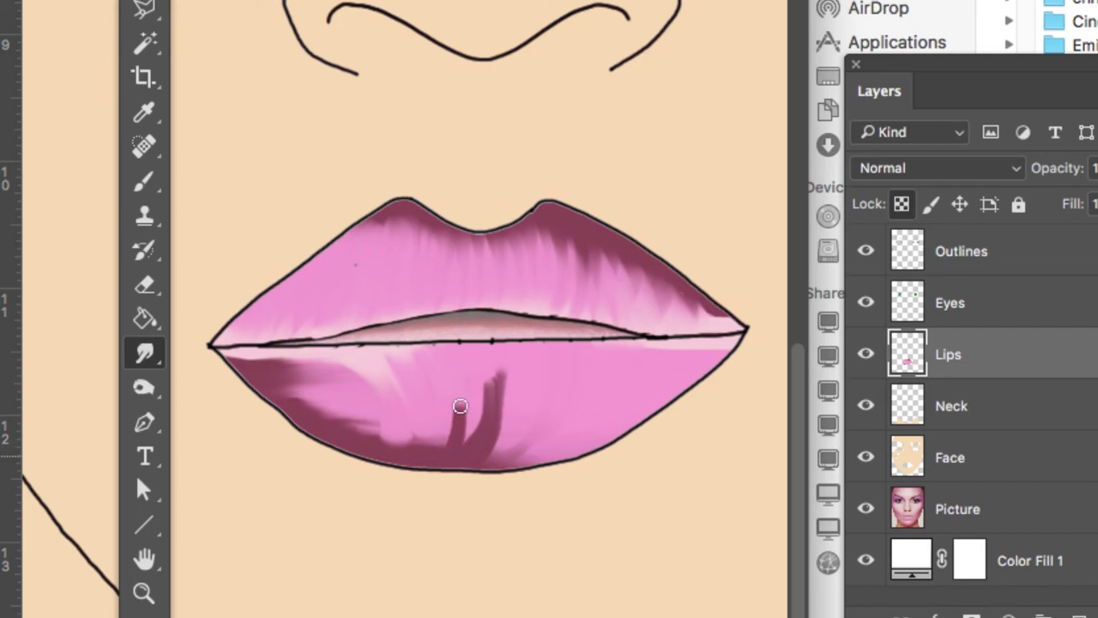
{"action": "mouse_move", "coordinate": [436, 454]}
{"action": "left_mouse_down"}
{"action": "mouse_move", "coordinate": [450, 402]}
{"action": "mouse_move", "coordinate": [434, 405]}
{"action": "left_mouse_up"}
{"action": "left_click_drag", "start_coordinate": [527, 232], "coordinate": [532, 287]}
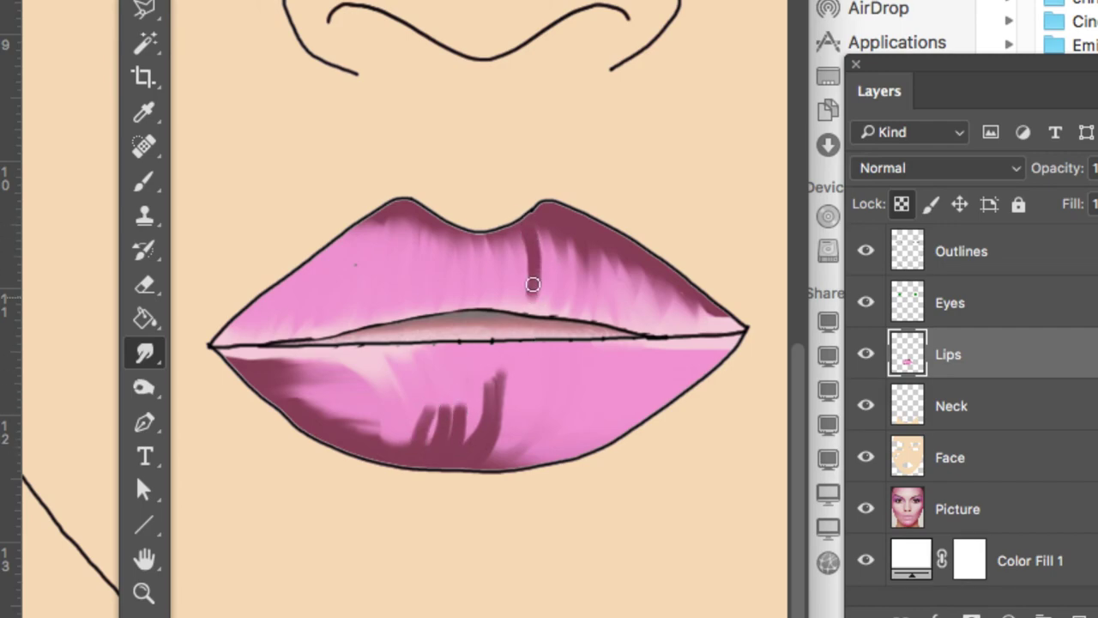
{"action": "mouse_move", "coordinate": [548, 217]}
{"action": "left_mouse_down"}
{"action": "mouse_move", "coordinate": [551, 281]}
{"action": "mouse_move", "coordinate": [593, 296]}
{"action": "left_mouse_up"}
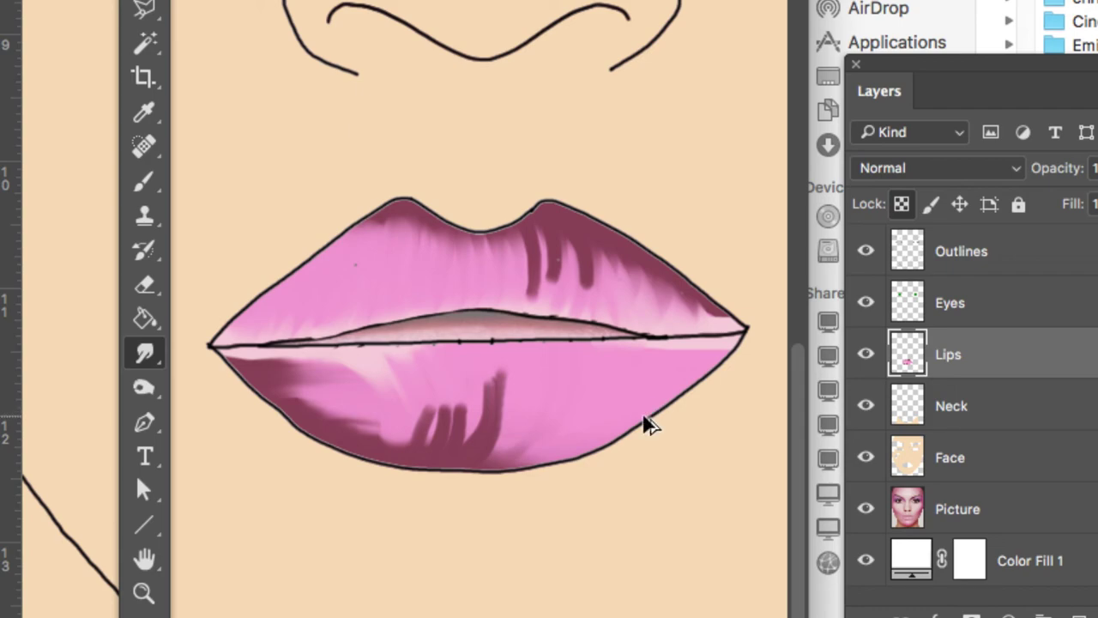
Step: Step back through the smudges and dark shading to return to flat pink lips
{"action": "key", "text": "super+alt+z"}
{"action": "key", "text": "super+alt+z"}
{"action": "key", "text": "super+alt+z"}
{"action": "key", "text": "super+alt+z"}
{"action": "key", "text": "super+alt+z"}
{"action": "key", "text": "super+alt+z"}
{"action": "key", "text": "super+alt+z"}
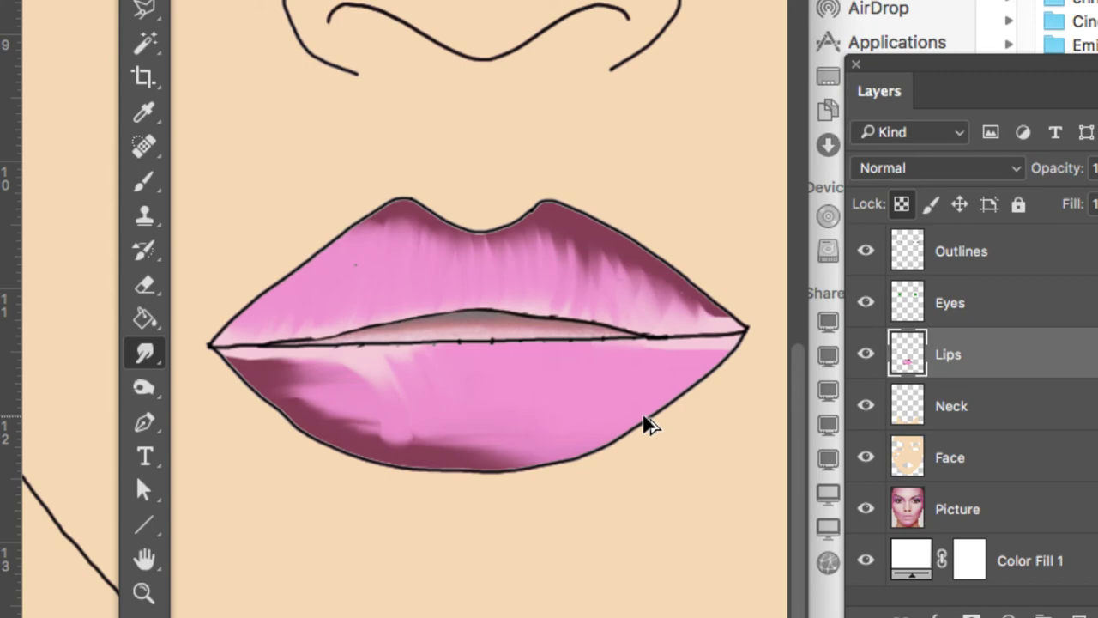
{"action": "key", "text": "super+alt+z"}
{"action": "key", "text": "super+alt+z"}
{"action": "key", "text": "super+alt+z"}
{"action": "key", "text": "super+alt+z"}
{"action": "key", "text": "super+alt+z"}
{"action": "key", "text": "super+alt+z"}
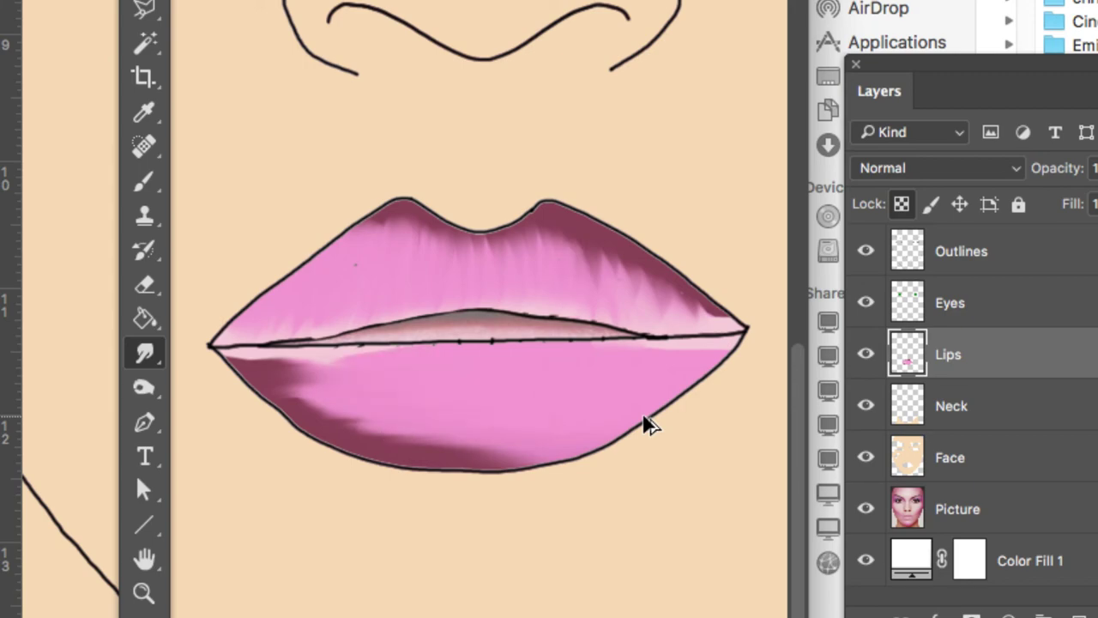
{"action": "key", "text": "super+alt+z"}
{"action": "key", "text": "super+alt+z"}
{"action": "key", "text": "super+alt+z"}
{"action": "key", "text": "super+alt+z"}
{"action": "key", "text": "super+alt+z"}
{"action": "key", "text": "super+alt+z"}
{"action": "key", "text": "super+alt+z"}
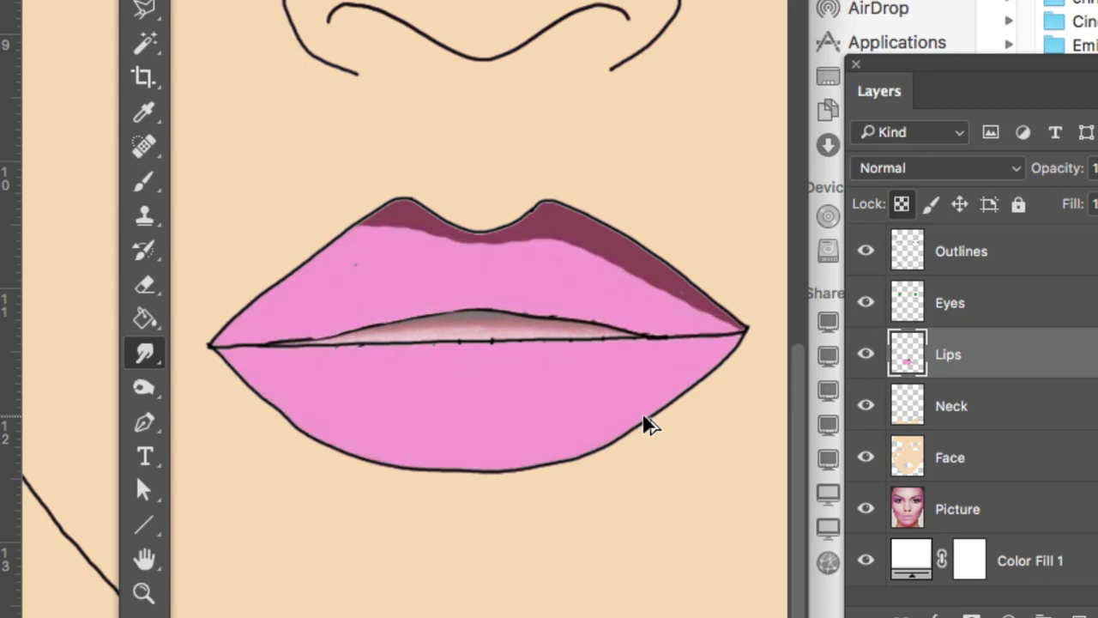
{"action": "key", "text": "super+alt+z"}
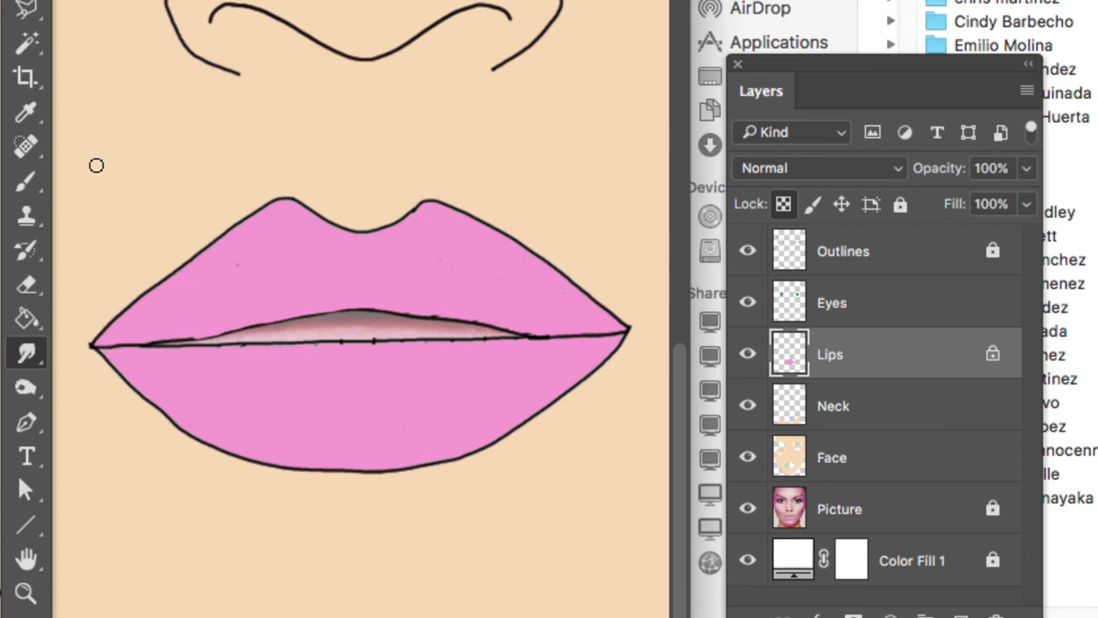
Step: Paint soft light pink along the lip edges with a 46 px, 0% hardness brush
{"action": "left_click_drag", "start_coordinate": [26, 181], "coordinate": [86, 183]}
{"action": "left_click", "coordinate": [86, 183]}
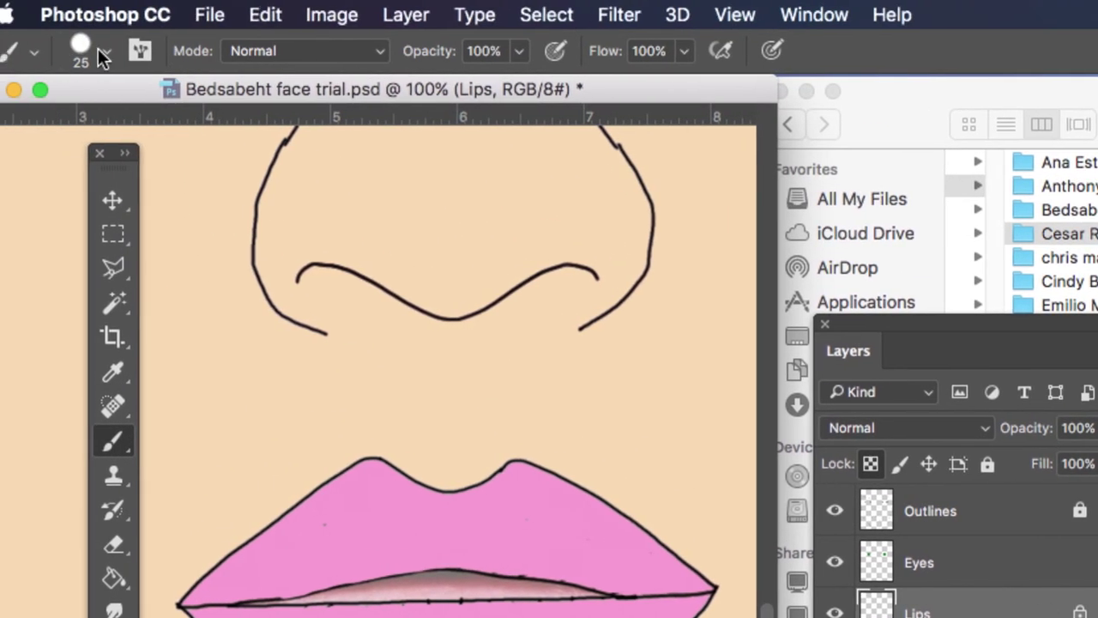
{"action": "left_click", "coordinate": [11, 49]}
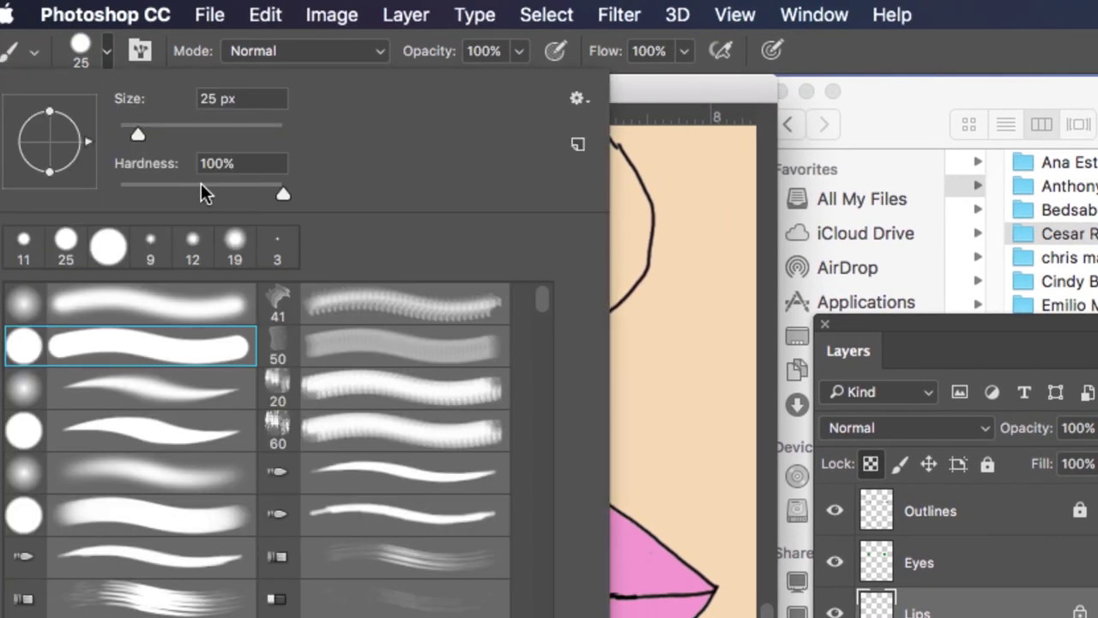
{"action": "left_click_drag", "start_coordinate": [279, 192], "coordinate": [95, 175]}
{"action": "left_click_drag", "start_coordinate": [139, 135], "coordinate": [152, 135]}
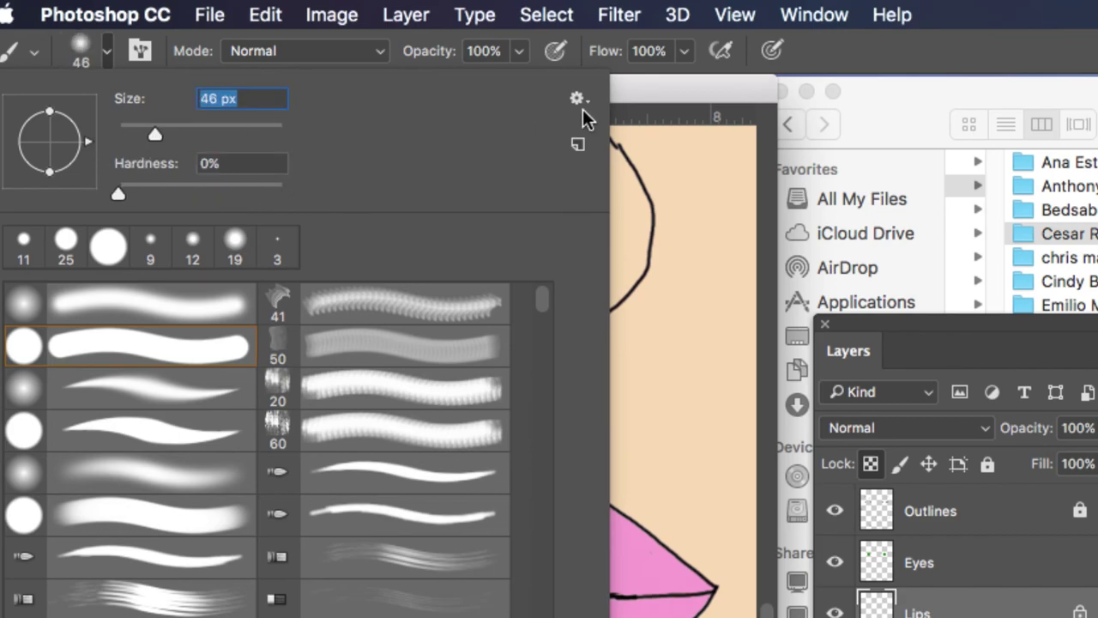
{"action": "left_click", "coordinate": [649, 191]}
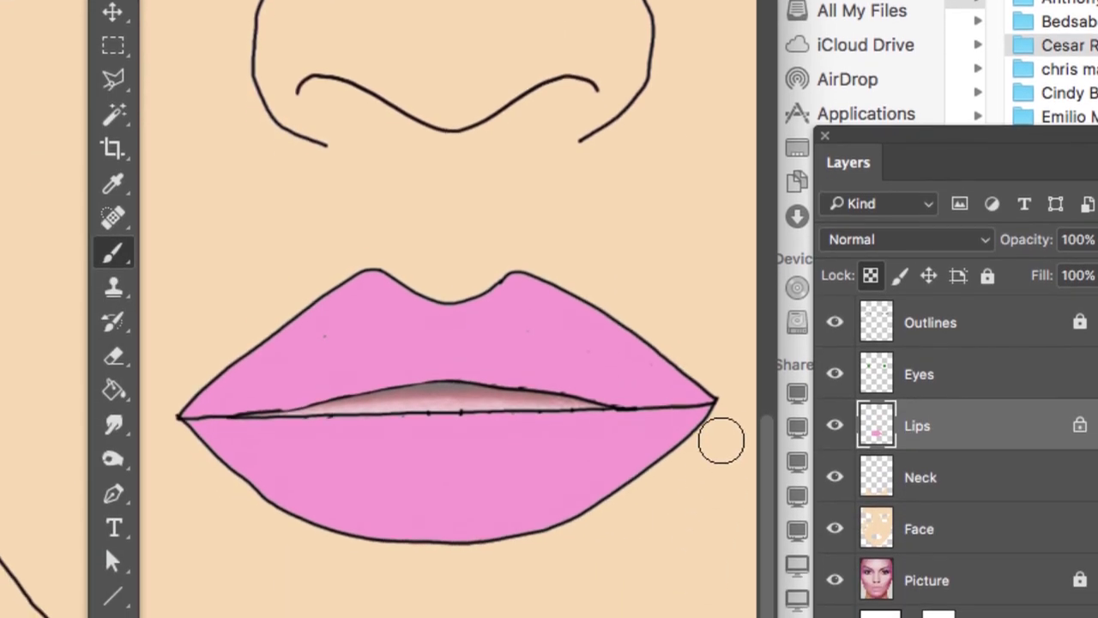
{"action": "mouse_move", "coordinate": [718, 433]}
{"action": "left_mouse_down"}
{"action": "mouse_move", "coordinate": [529, 517]}
{"action": "mouse_move", "coordinate": [376, 532]}
{"action": "mouse_move", "coordinate": [260, 496]}
{"action": "mouse_move", "coordinate": [167, 420]}
{"action": "mouse_move", "coordinate": [221, 354]}
{"action": "mouse_move", "coordinate": [288, 306]}
{"action": "mouse_move", "coordinate": [367, 277]}
{"action": "mouse_move", "coordinate": [486, 285]}
{"action": "mouse_move", "coordinate": [683, 352]}
{"action": "left_mouse_up"}
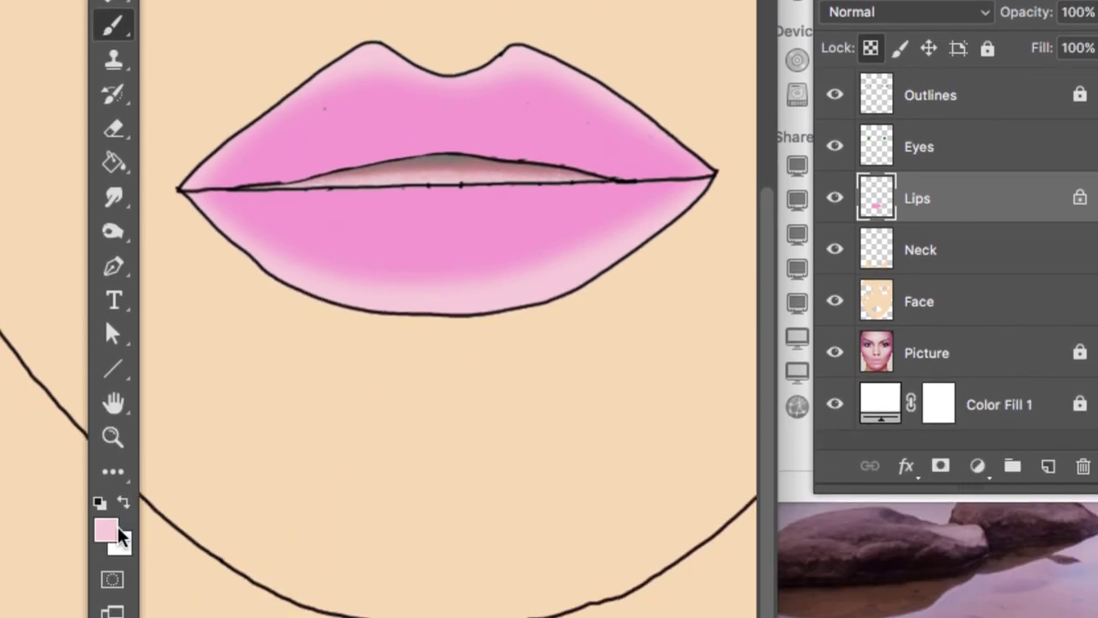
Step: Paint a dark pink band along the mouth line across both lips
{"action": "left_click", "coordinate": [108, 595]}
{"action": "left_click", "coordinate": [885, 127]}
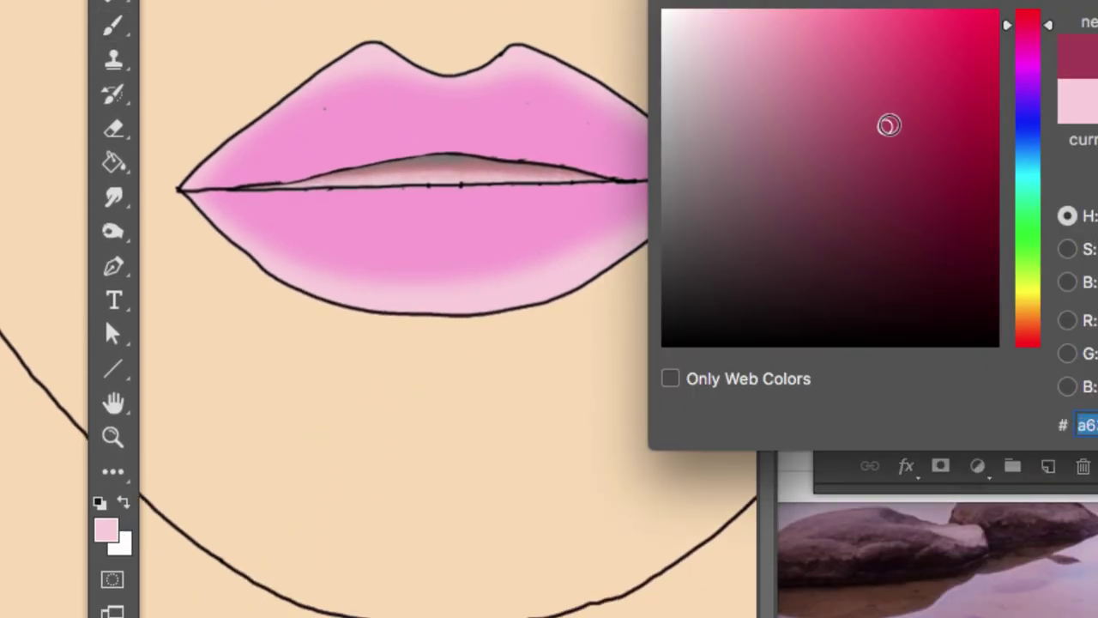
{"action": "key", "text": "Return"}
{"action": "mouse_move", "coordinate": [712, 178]}
{"action": "left_mouse_down"}
{"action": "mouse_move", "coordinate": [464, 163]}
{"action": "mouse_move", "coordinate": [291, 194]}
{"action": "mouse_move", "coordinate": [167, 186]}
{"action": "mouse_move", "coordinate": [638, 178]}
{"action": "mouse_move", "coordinate": [506, 145]}
{"action": "mouse_move", "coordinate": [419, 142]}
{"action": "mouse_move", "coordinate": [152, 183]}
{"action": "left_mouse_up"}
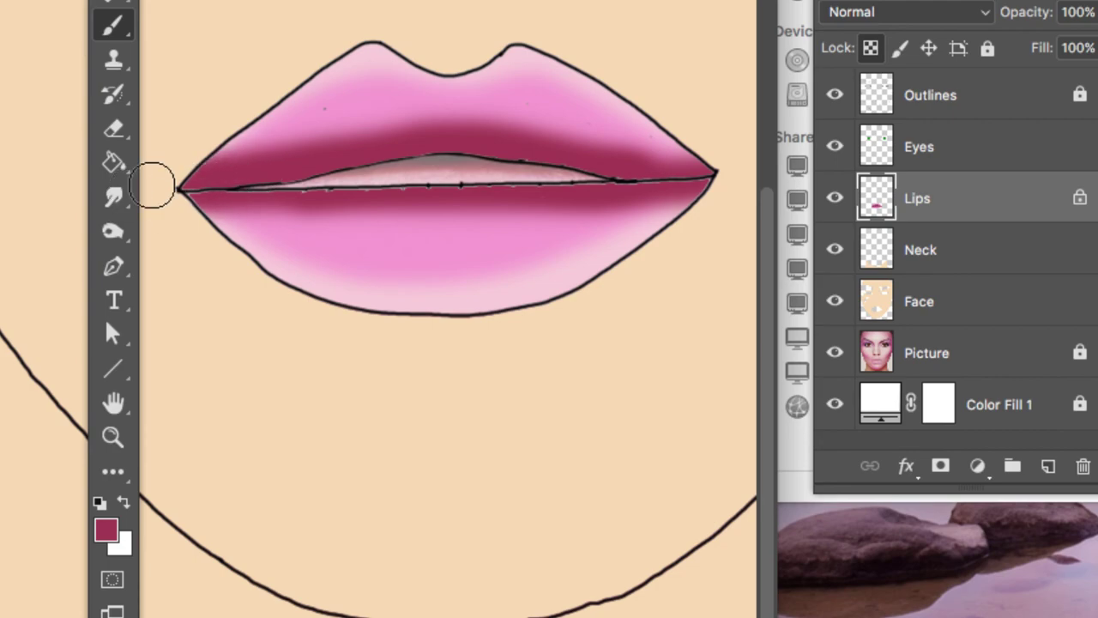
Step: Switch to the Smudge Tool, test a stroke on the upper lip, and set Strength to 43%
{"action": "left_click", "coordinate": [114, 197]}
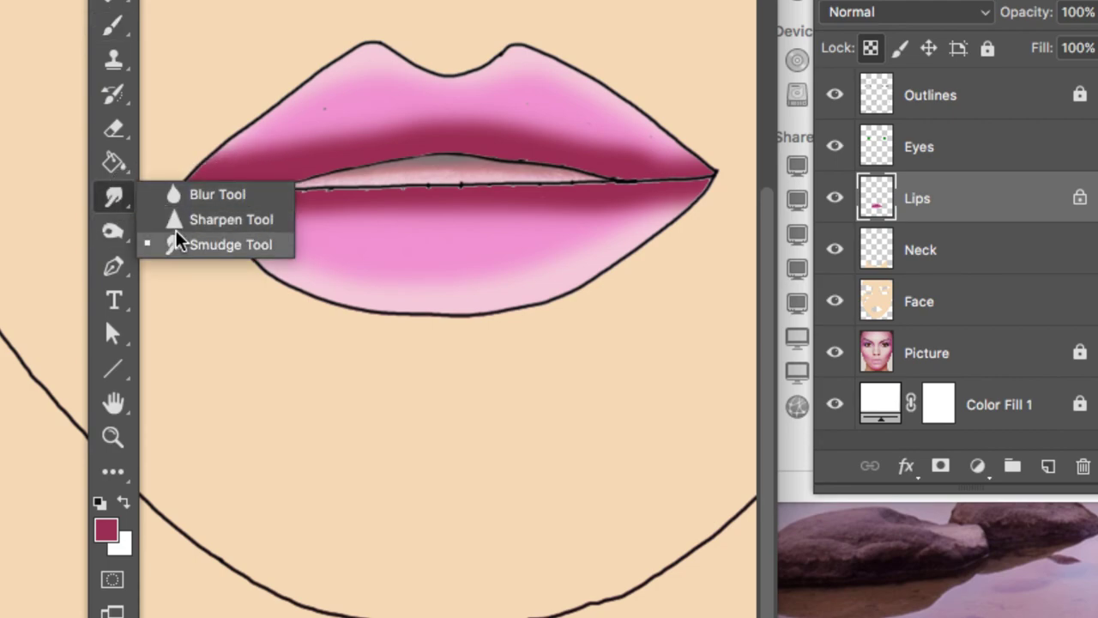
{"action": "left_click", "coordinate": [223, 245]}
{"action": "mouse_move", "coordinate": [284, 118]}
{"action": "left_mouse_down"}
{"action": "mouse_move", "coordinate": [286, 149]}
{"action": "mouse_move", "coordinate": [299, 102]}
{"action": "mouse_move", "coordinate": [311, 132]}
{"action": "mouse_move", "coordinate": [314, 91]}
{"action": "left_mouse_up"}
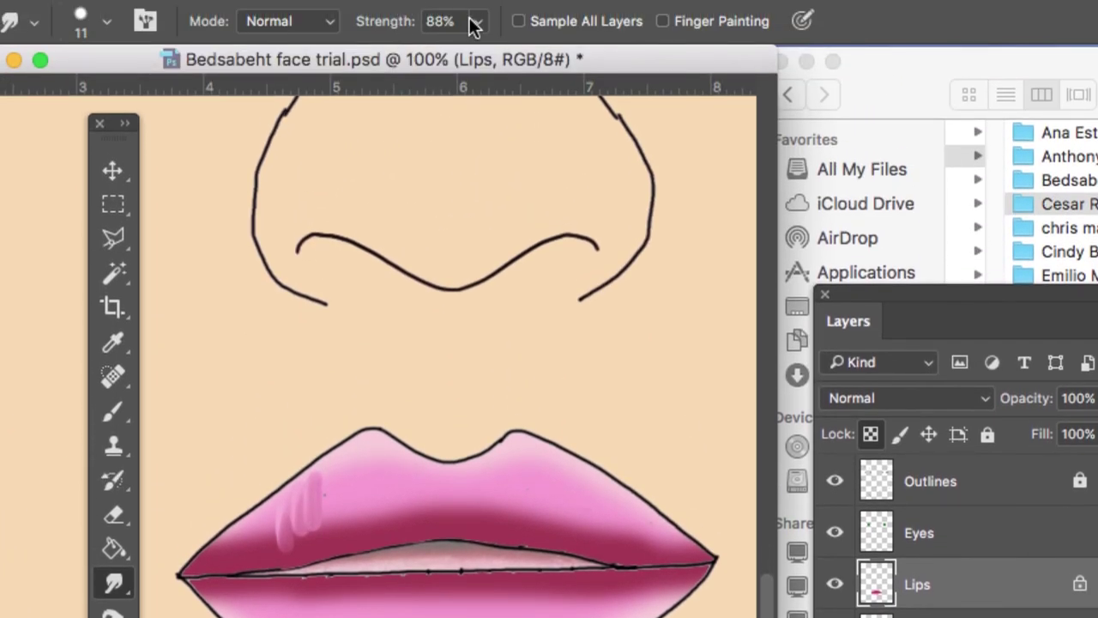
{"action": "left_click", "coordinate": [477, 22]}
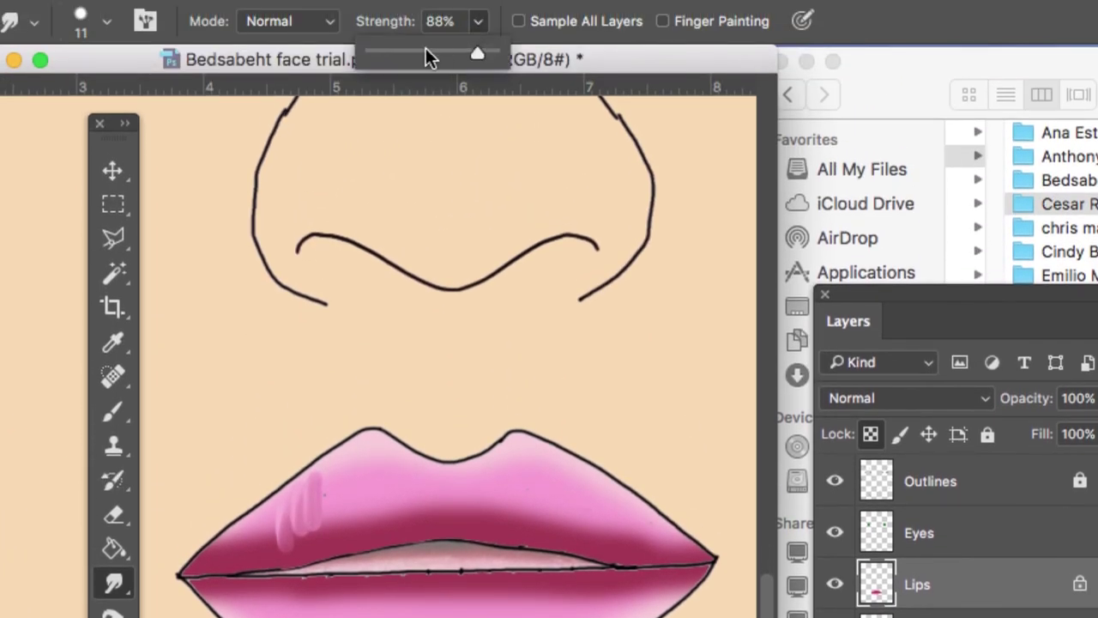
{"action": "left_click", "coordinate": [448, 62]}
{"action": "left_click", "coordinate": [475, 32]}
{"action": "left_click_drag", "start_coordinate": [455, 54], "coordinate": [422, 54]}
{"action": "left_click", "coordinate": [515, 60]}
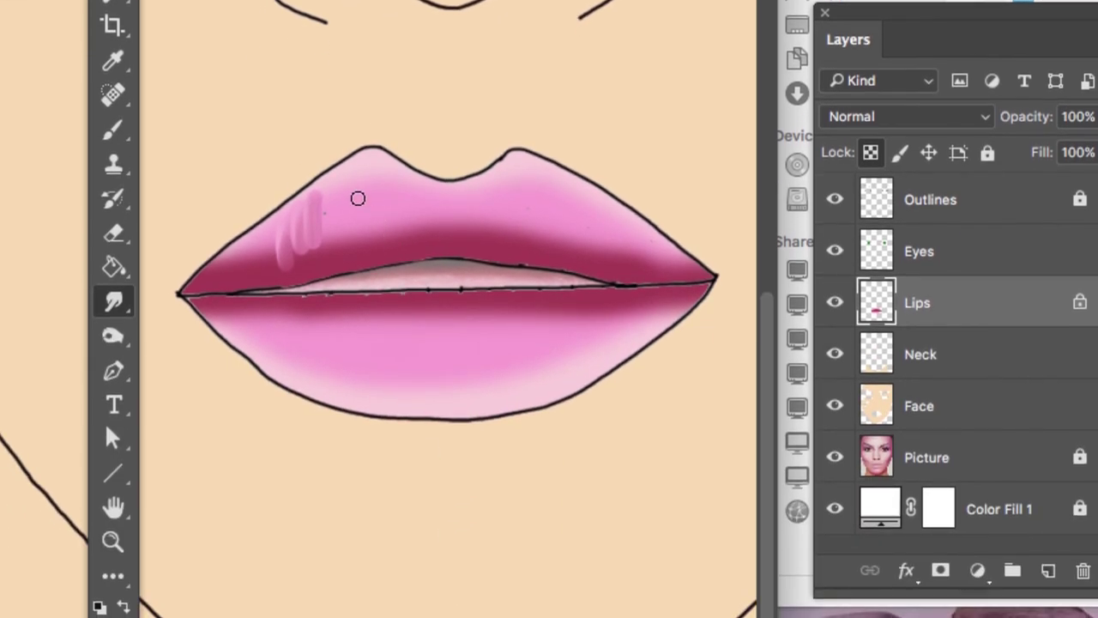
Step: Smudge the dark band across the upper lip's centre, a small patch, and the left corner
{"action": "mouse_move", "coordinate": [358, 236]}
{"action": "left_mouse_down"}
{"action": "mouse_move", "coordinate": [338, 282]}
{"action": "mouse_move", "coordinate": [374, 294]}
{"action": "left_mouse_up"}
{"action": "mouse_move", "coordinate": [374, 256]}
{"action": "left_mouse_down"}
{"action": "mouse_move", "coordinate": [425, 231]}
{"action": "mouse_move", "coordinate": [439, 247]}
{"action": "mouse_move", "coordinate": [296, 264]}
{"action": "mouse_move", "coordinate": [317, 247]}
{"action": "mouse_move", "coordinate": [270, 228]}
{"action": "mouse_move", "coordinate": [264, 239]}
{"action": "mouse_move", "coordinate": [323, 213]}
{"action": "mouse_move", "coordinate": [291, 232]}
{"action": "mouse_move", "coordinate": [287, 251]}
{"action": "mouse_move", "coordinate": [297, 249]}
{"action": "mouse_move", "coordinate": [271, 277]}
{"action": "left_mouse_up"}
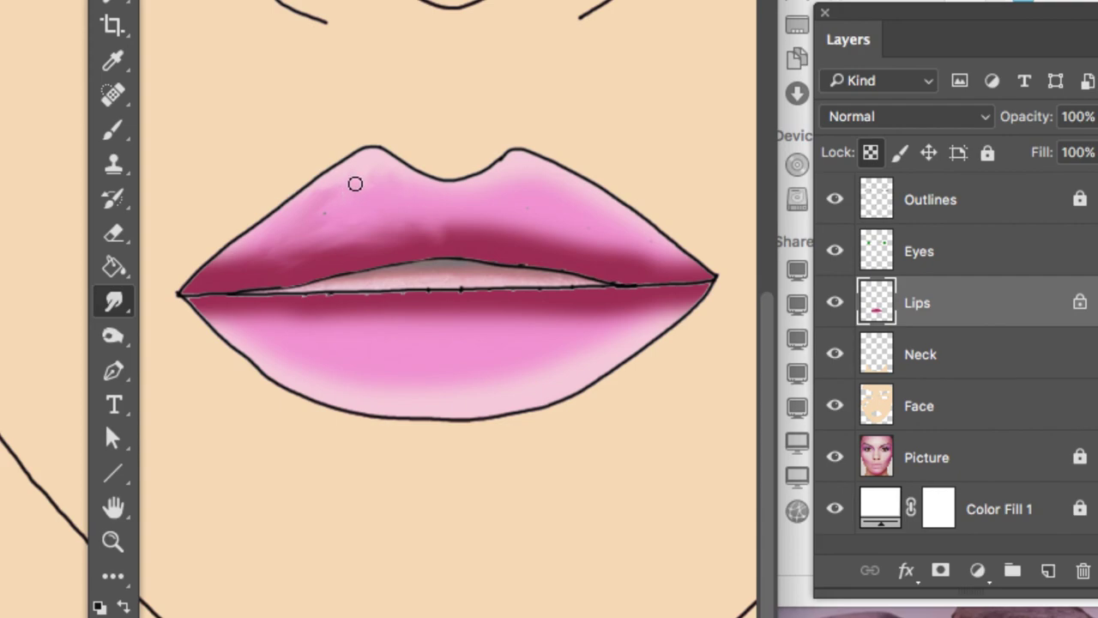
{"action": "left_click_drag", "start_coordinate": [417, 230], "coordinate": [409, 240]}
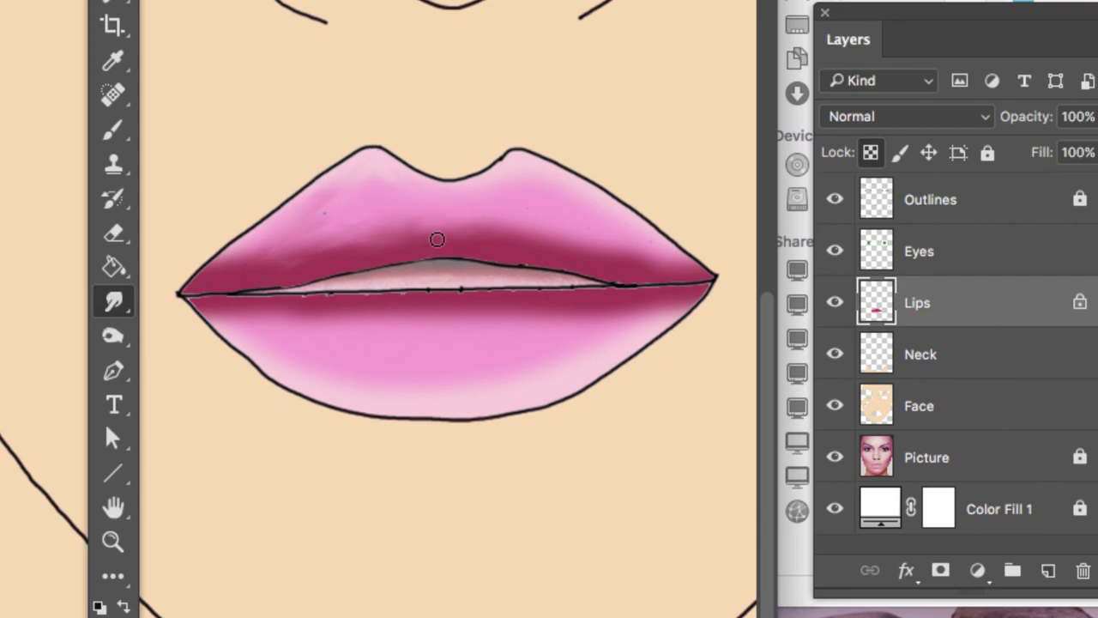
{"action": "left_click_drag", "start_coordinate": [219, 271], "coordinate": [224, 264]}
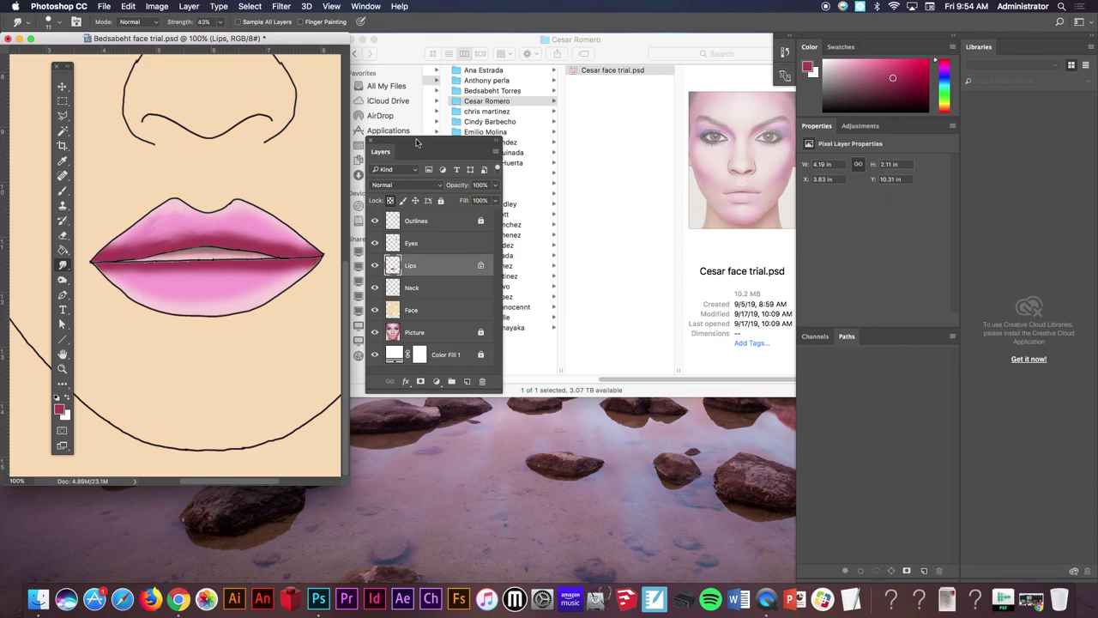
Step: Close Bedsabeht face trial.psd without saving and bring the Finder folder window to the front
{"action": "left_click_drag", "start_coordinate": [417, 143], "coordinate": [475, 152]}
{"action": "left_click_drag", "start_coordinate": [152, 39], "coordinate": [260, 66]}
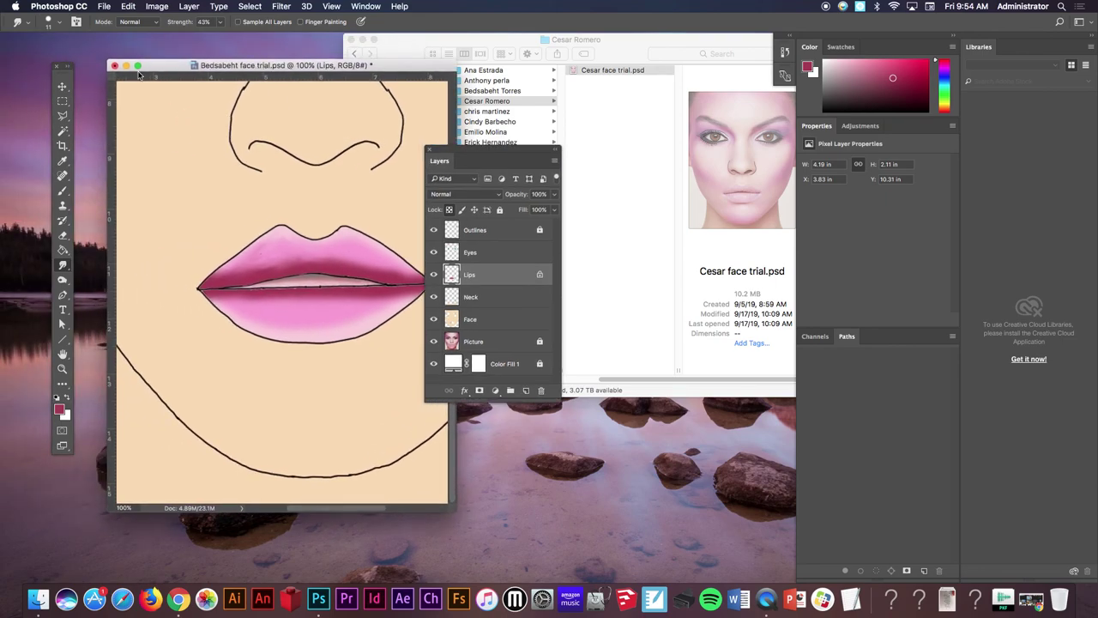
{"action": "left_click", "coordinate": [114, 66]}
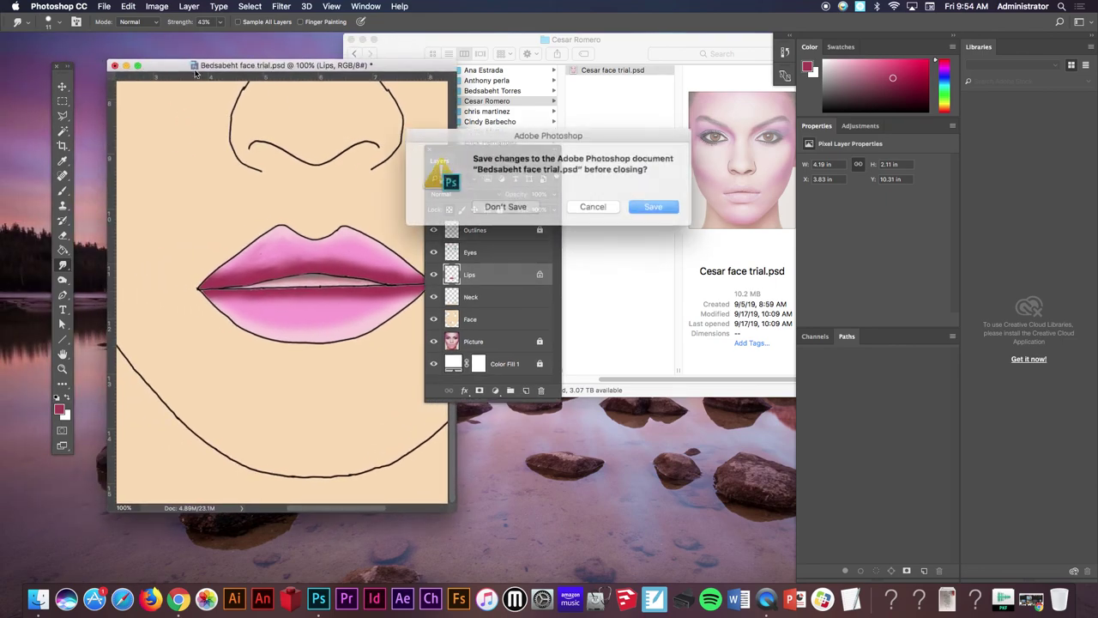
{"action": "left_click", "coordinate": [510, 204]}
{"action": "left_click", "coordinate": [621, 43]}
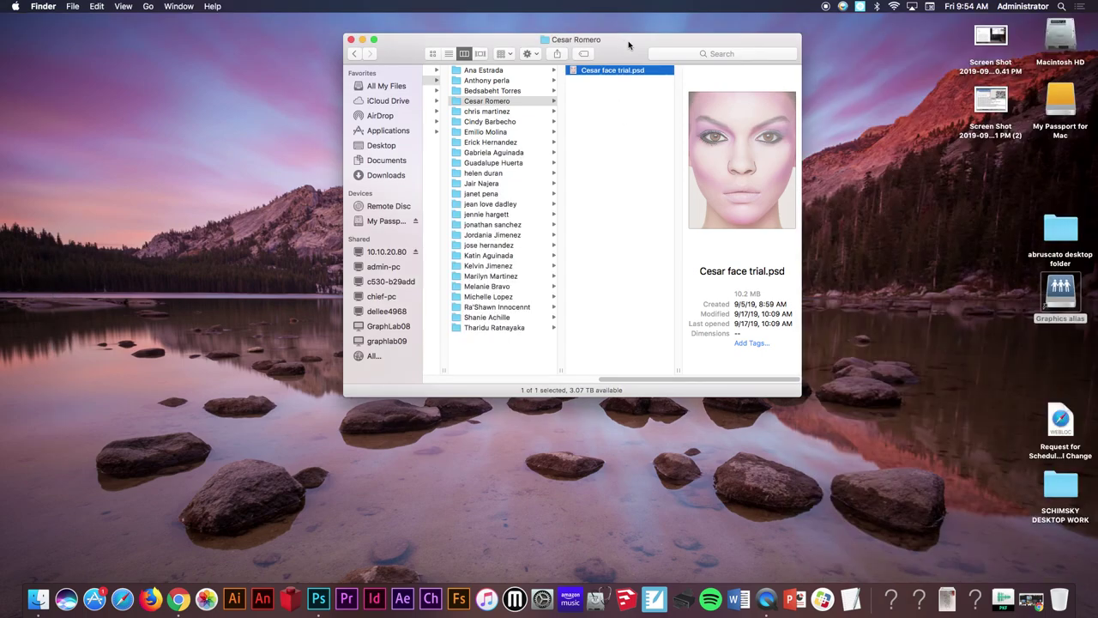